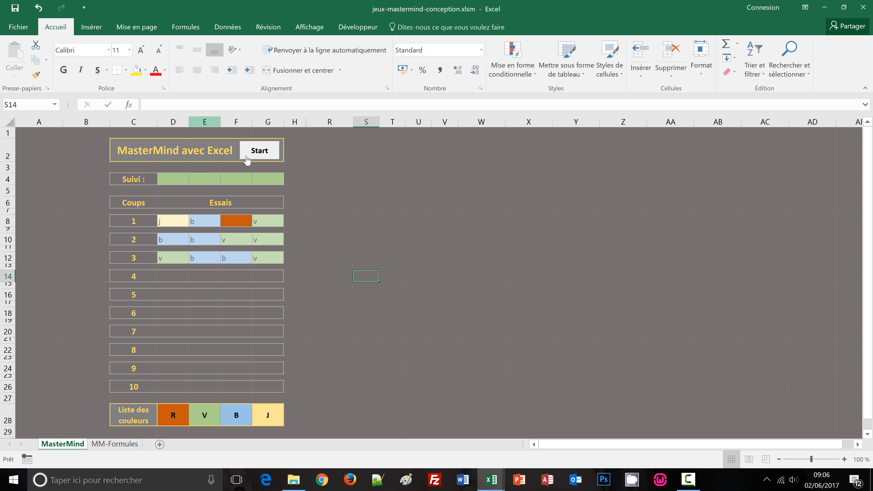
Start a new MasterMind game and enter the first attempt r, v, j, b in cells D8 to G8
click(259, 152)
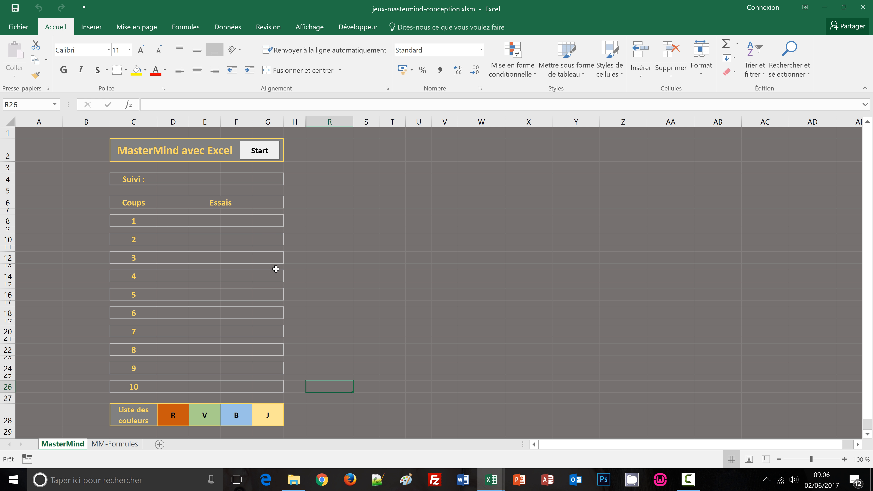
click(164, 222)
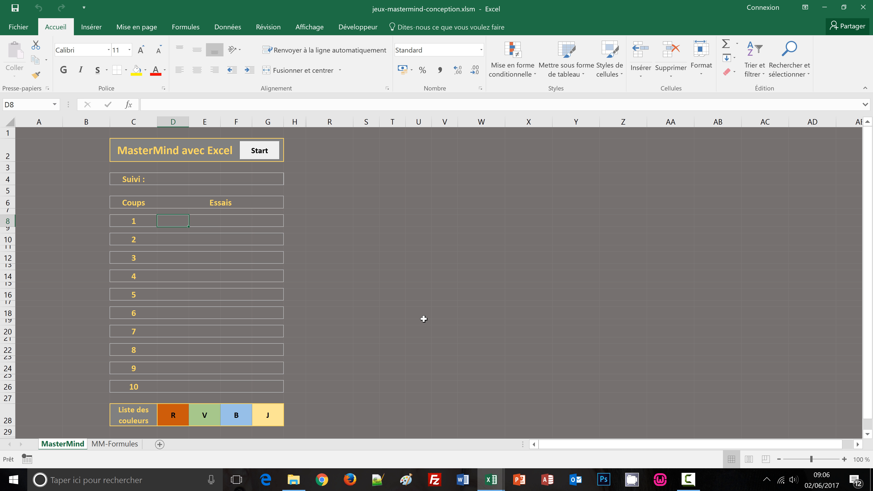
text(r)
key(Tab)
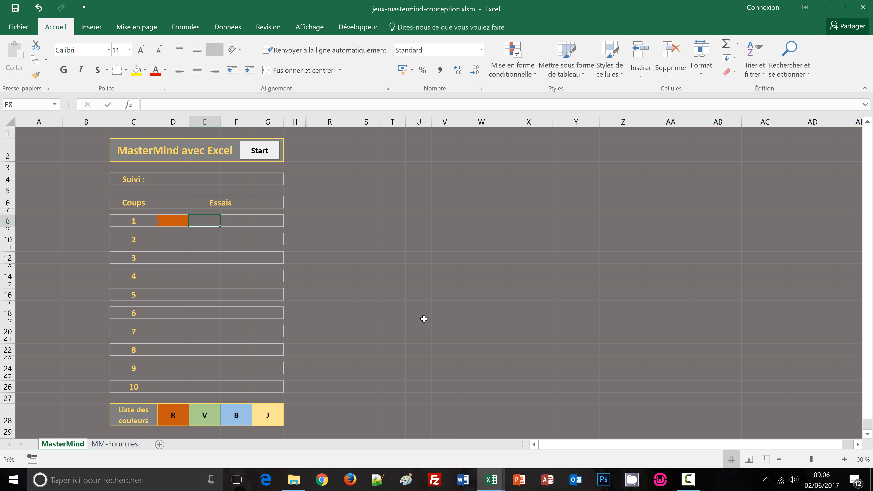
text(v)
key(Tab)
text(j)
key(Tab)
text(b)
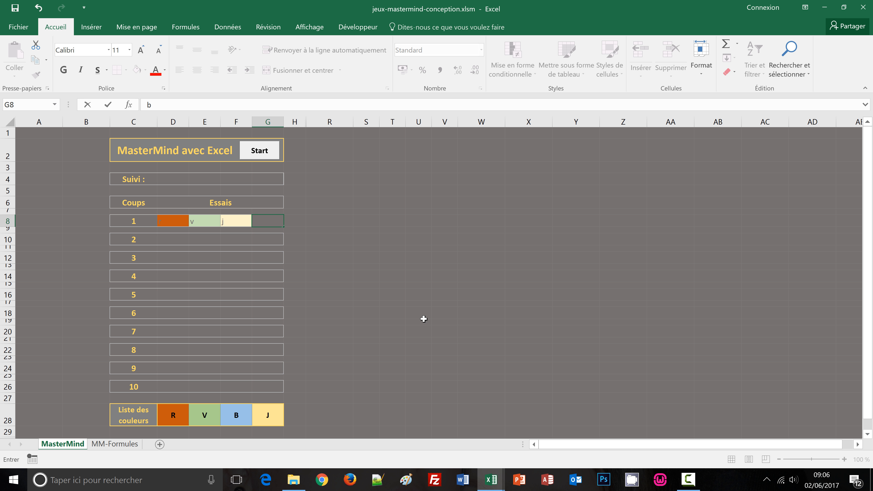
key(Tab)
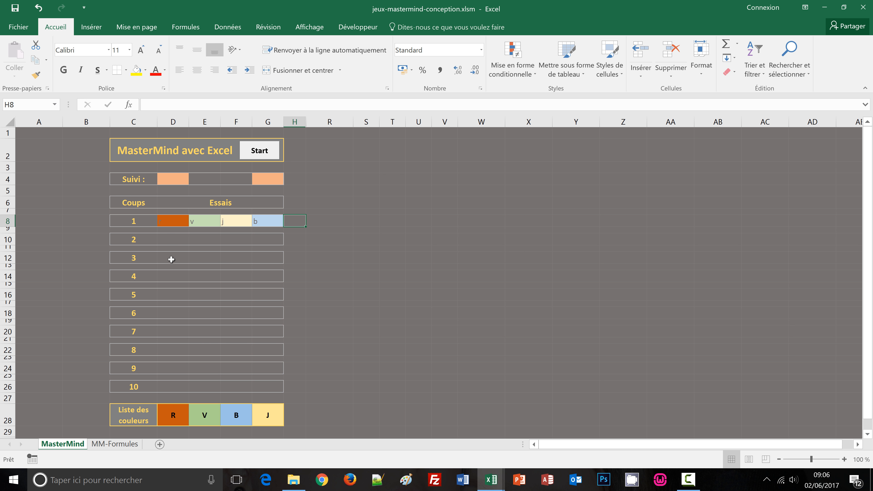
Enter the second attempt b, b, r, r in cells D10 to G10
click(169, 242)
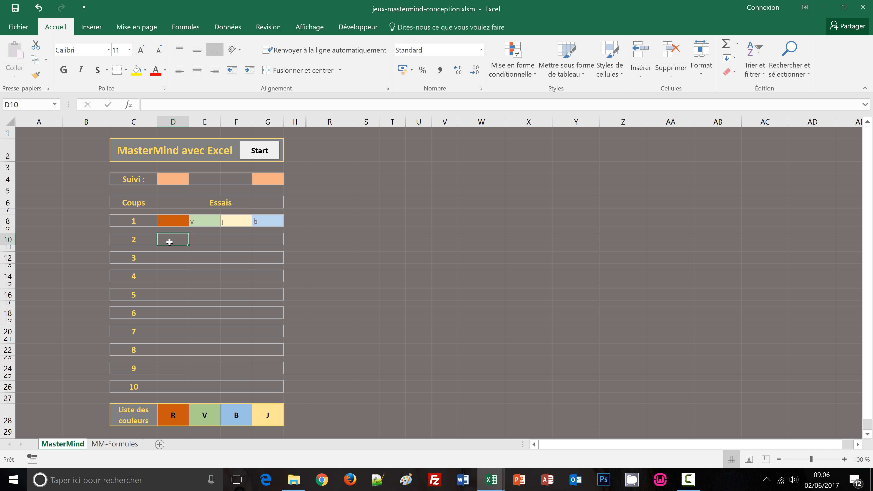
double_click(177, 243)
text(b)
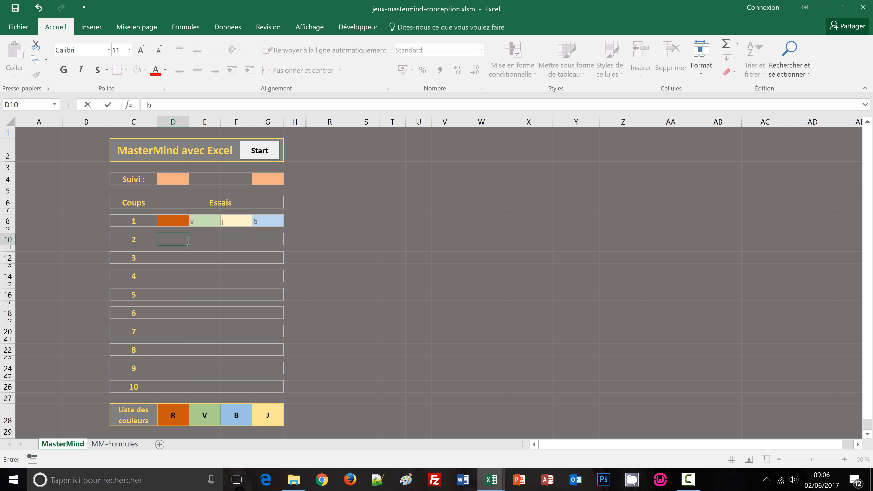
click(204, 240)
text(b)
click(235, 241)
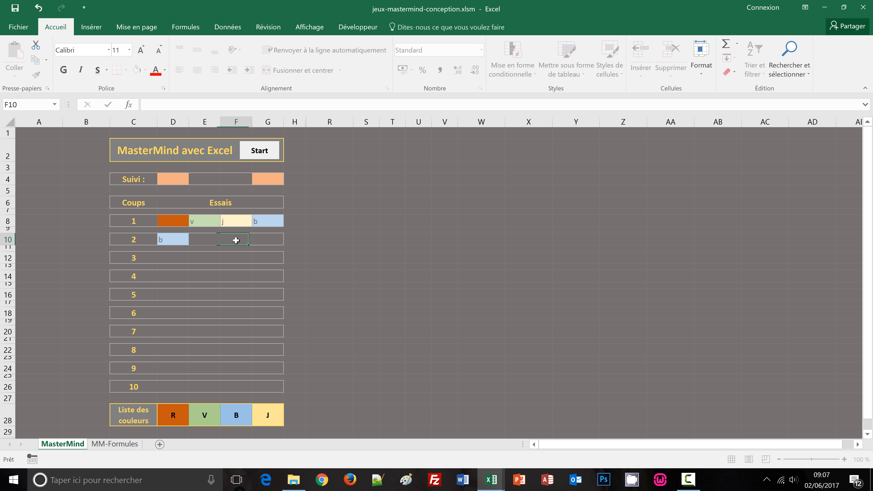
text(r)
click(265, 241)
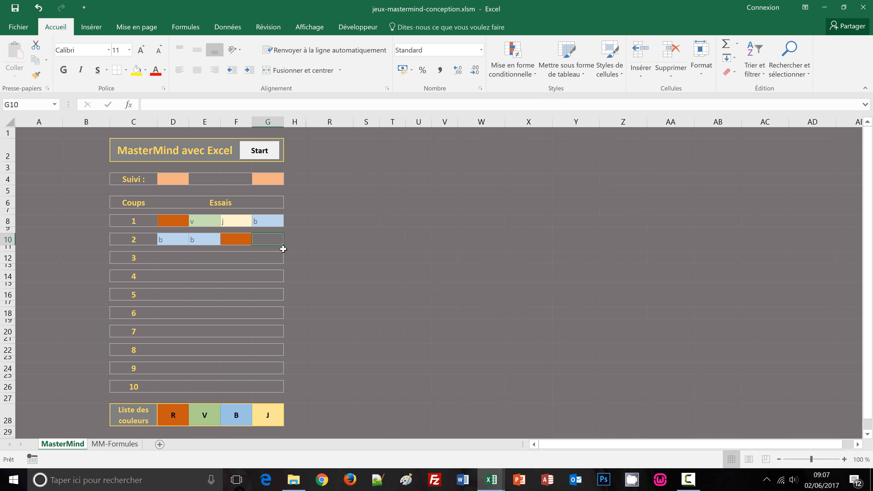
Enter the third attempt b, b, b, r in cells D12 to G12
click(179, 260)
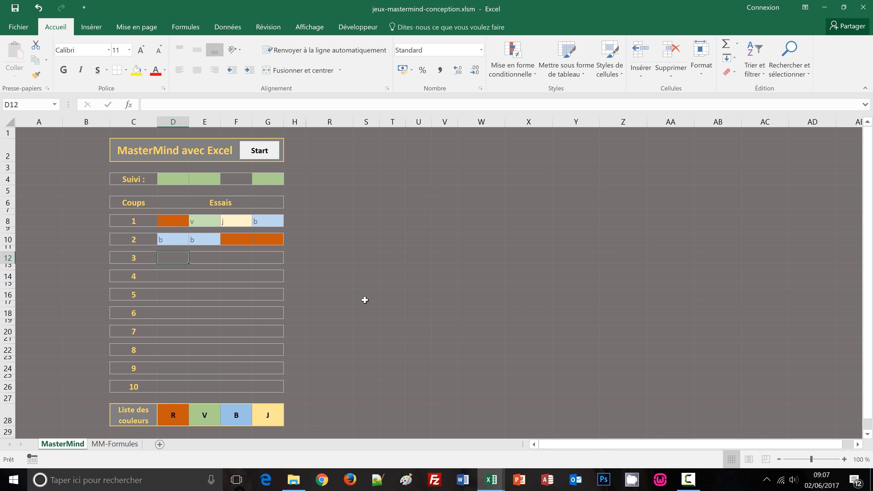
text(b)
key(Tab)
text(b)
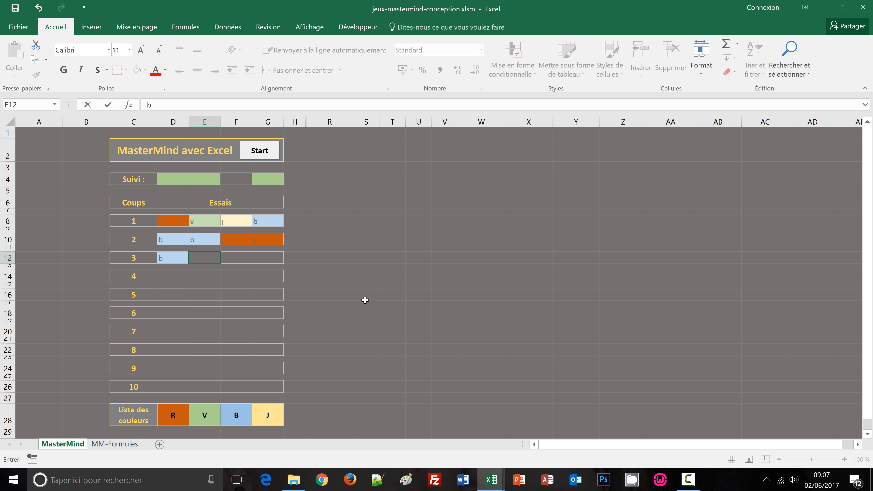
key(Tab)
text(b)
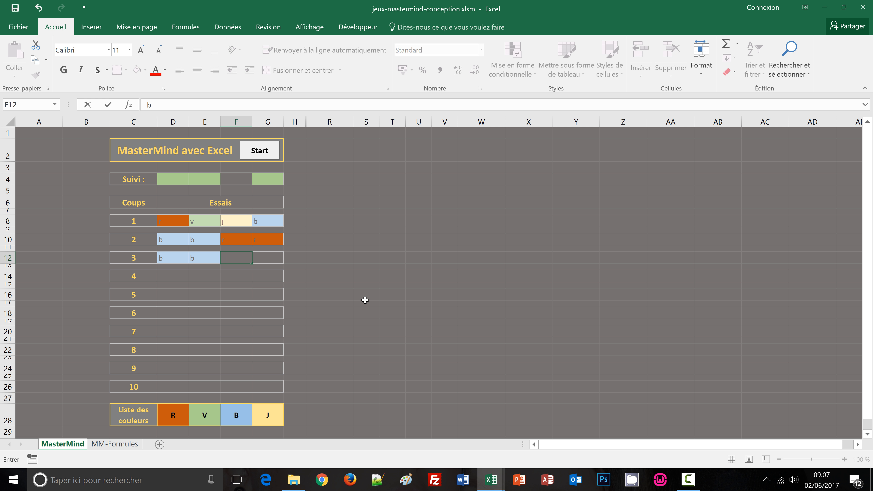
key(Tab)
key(Tab)
text(r)
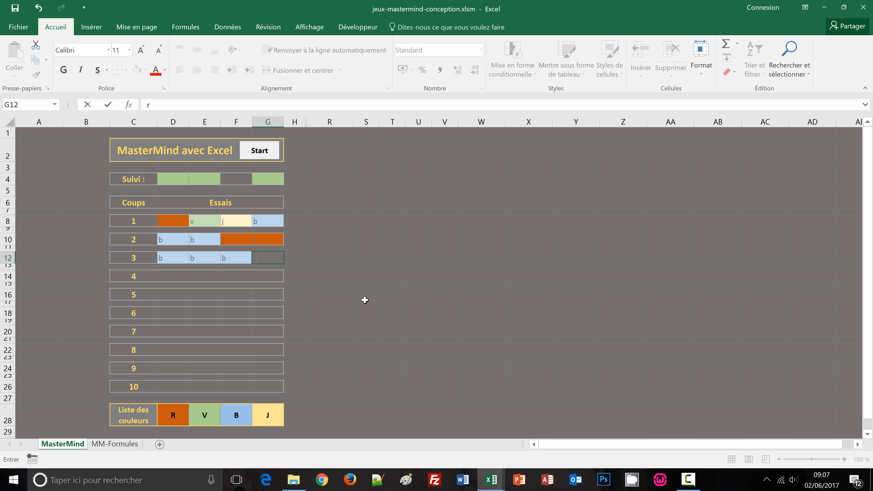
key(Tab)
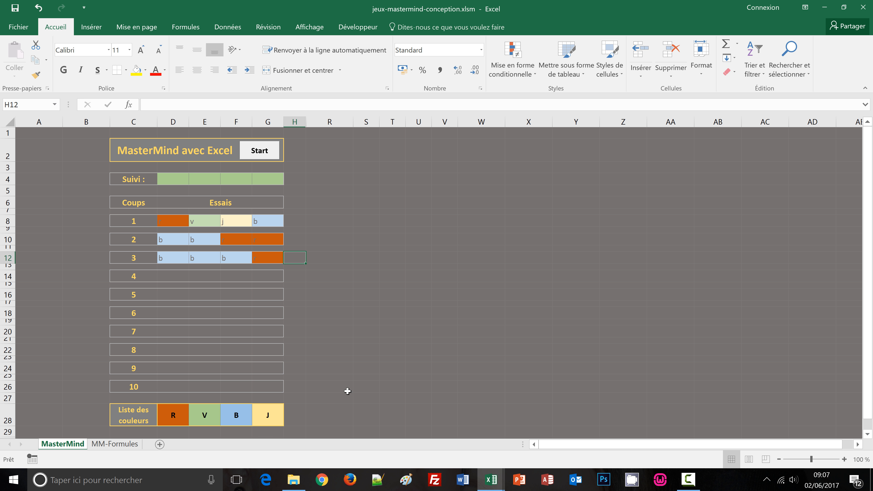
Restart the MasterMind game and close jeux-mastermind-conception.xlsm without saving the changes
click(272, 155)
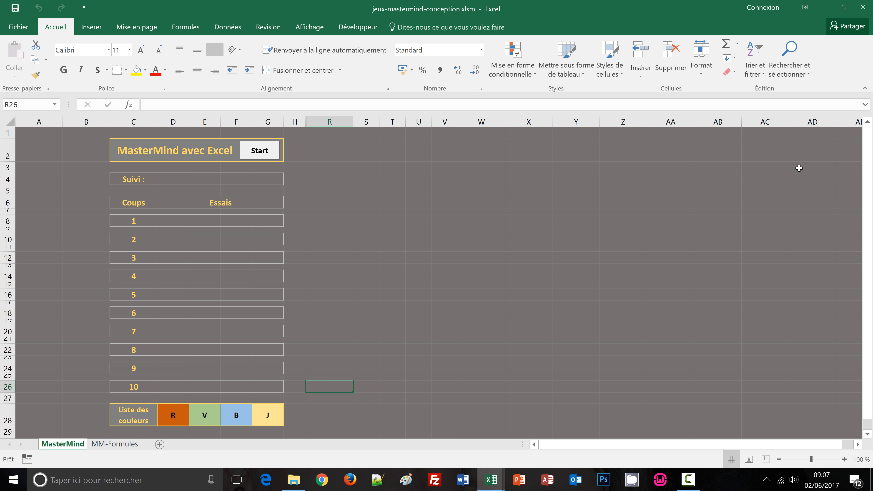
click(863, 7)
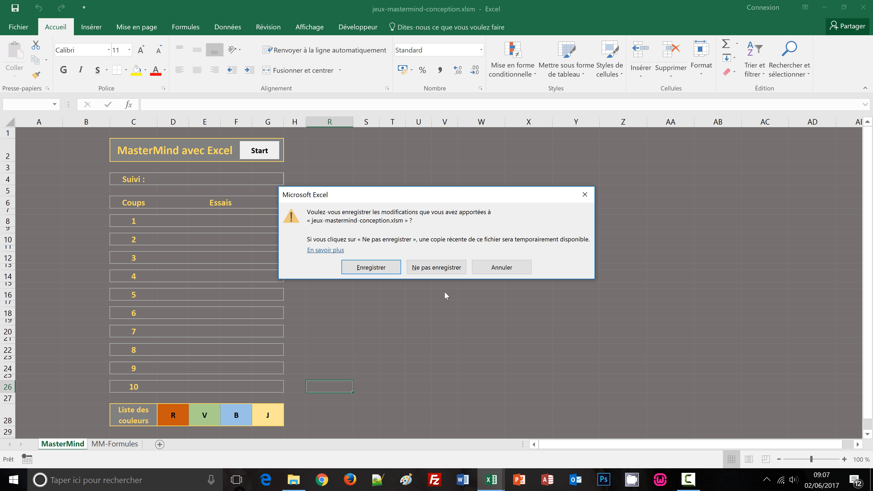
click(435, 267)
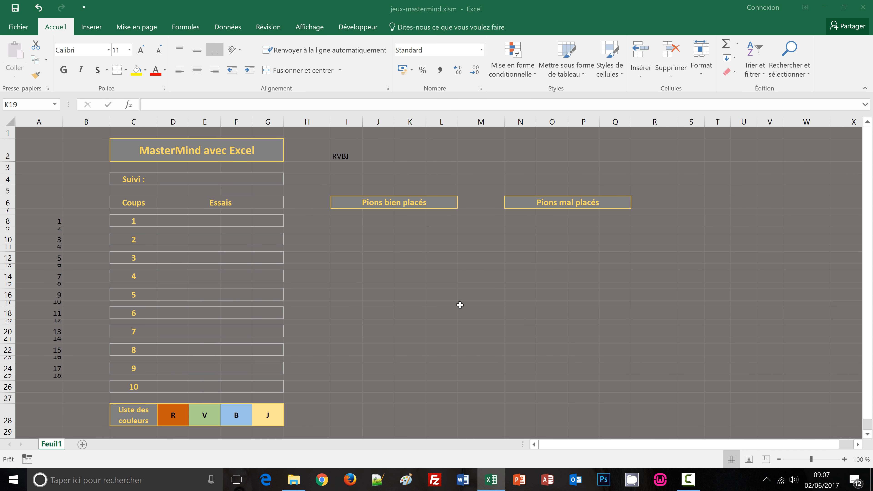
Test the colour formatting of the first attempt row by entering r, j, b, b in cells D8 to G8
click(410, 321)
click(405, 295)
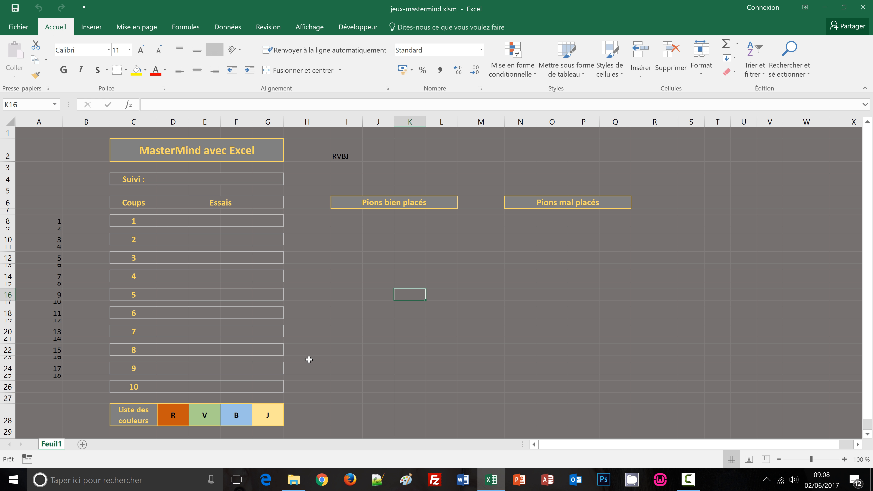
click(171, 224)
text(r)
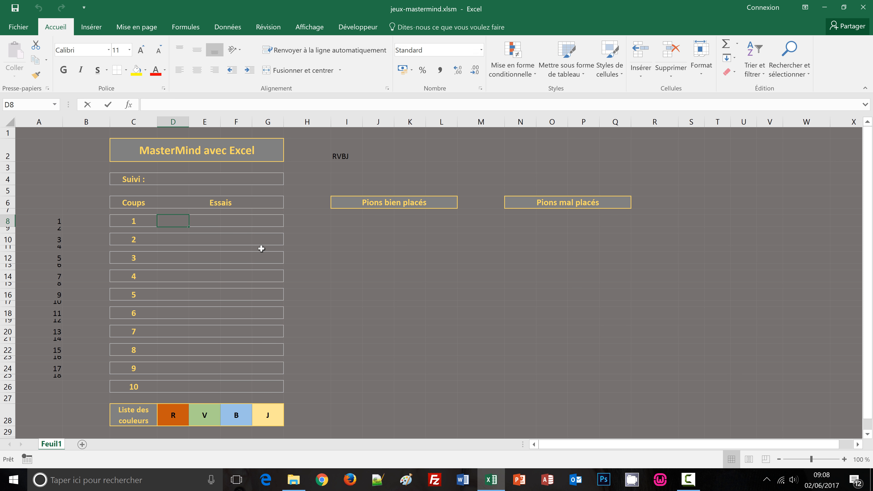
key(Tab)
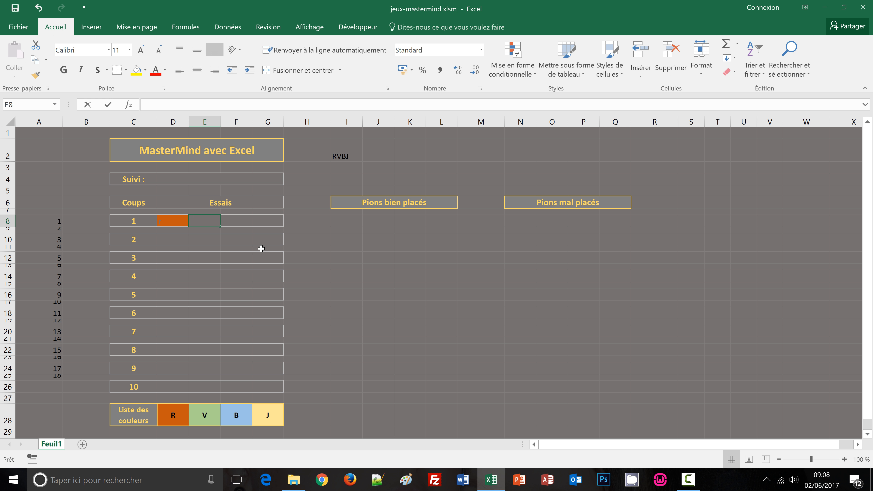
text(j)
key(Tab)
text(b)
key(Tab)
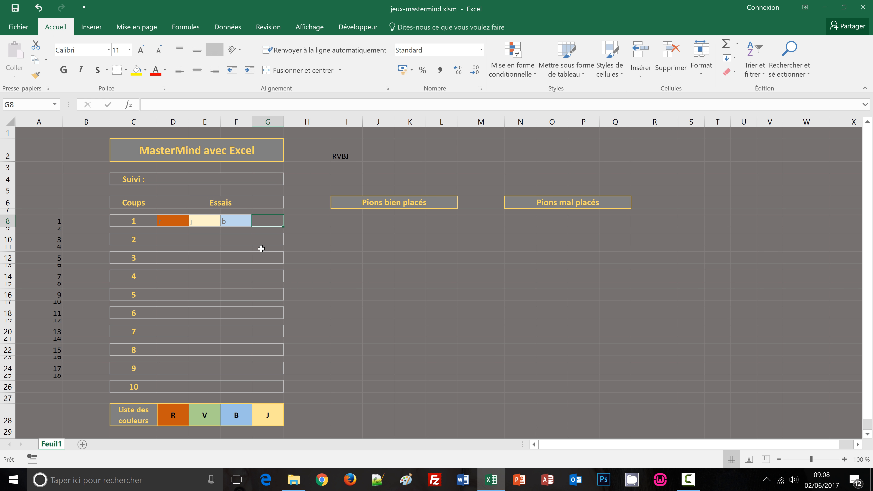
text(b)
key(Tab)
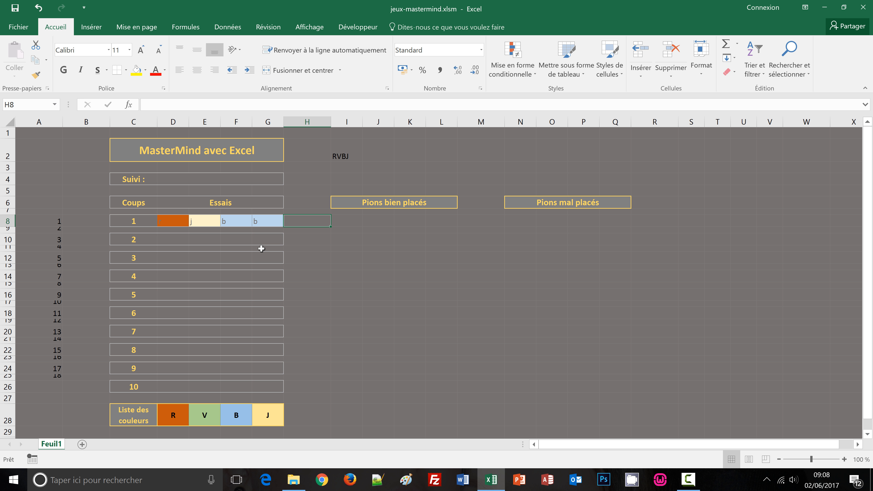
Clear the test entries from cells D8 to G8
drag(172, 220, 273, 223)
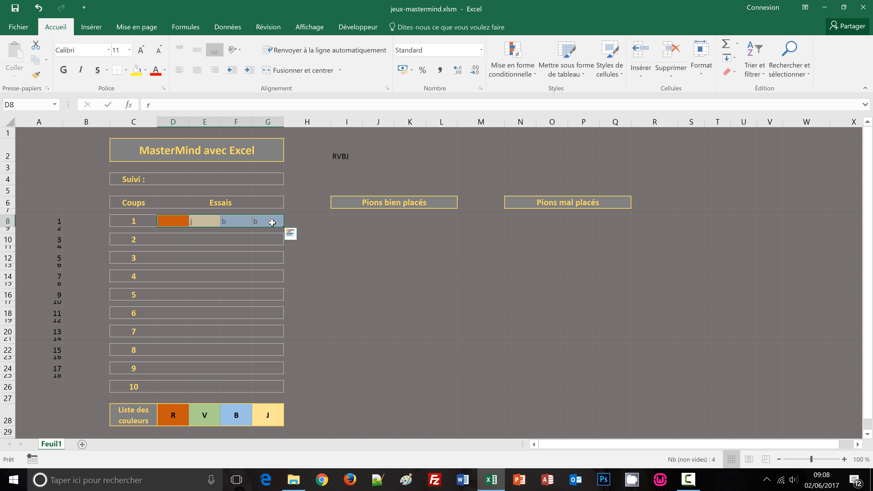
key(Delete)
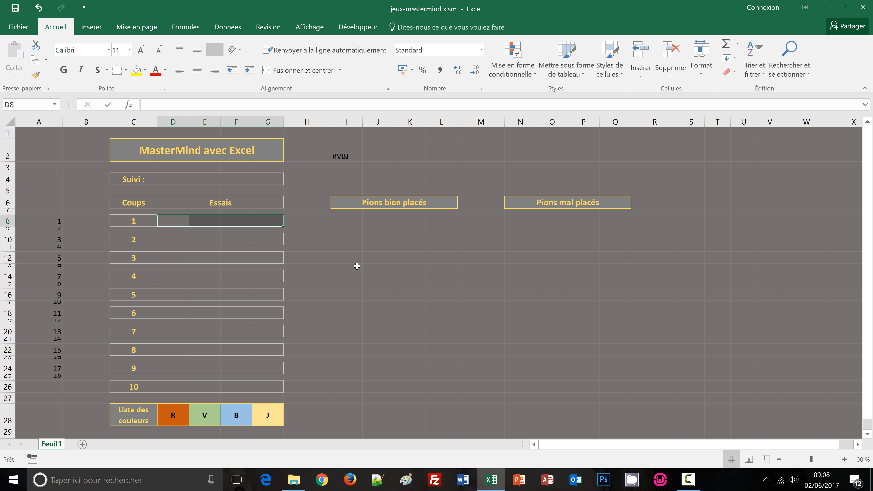
click(362, 267)
click(350, 170)
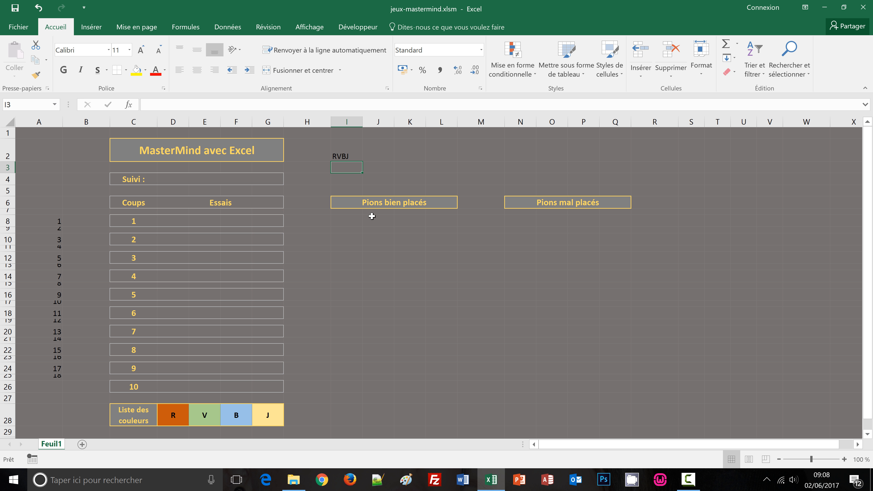
click(379, 168)
click(412, 168)
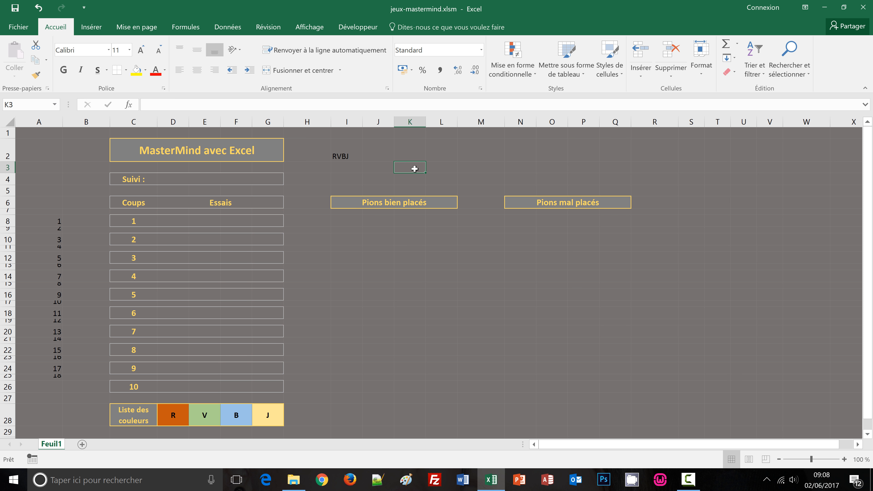
click(437, 169)
click(346, 170)
click(343, 154)
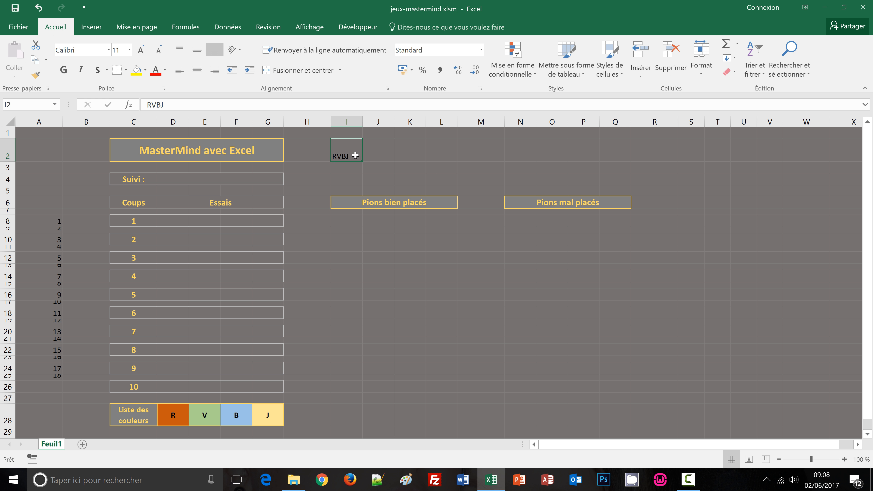
Start an STXT formula in cell I3 that takes its text from the absolute reference $I$2
click(344, 168)
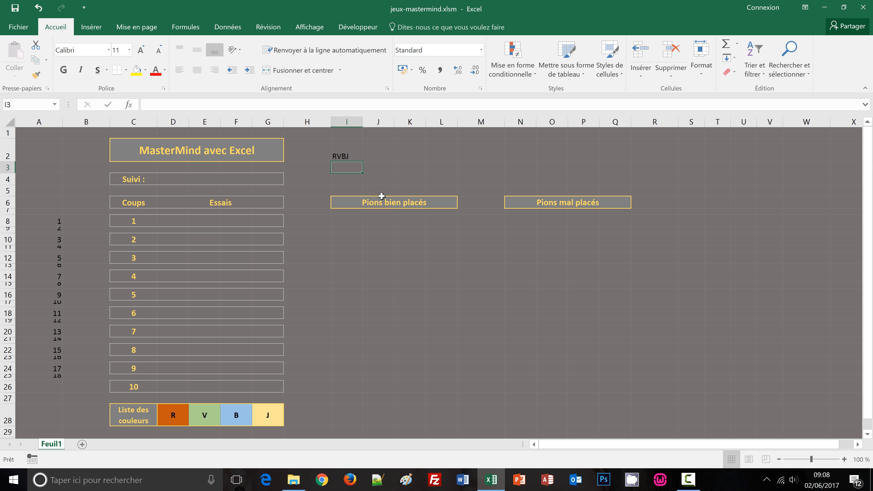
text(=)
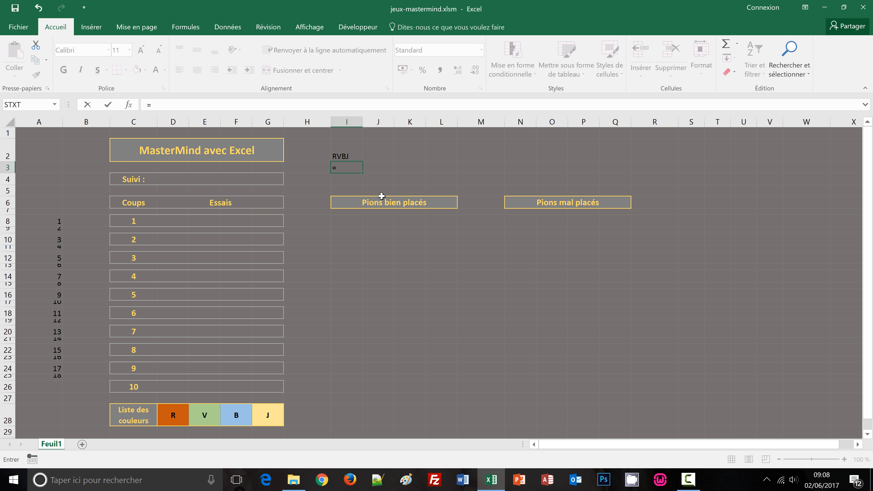
text(s)
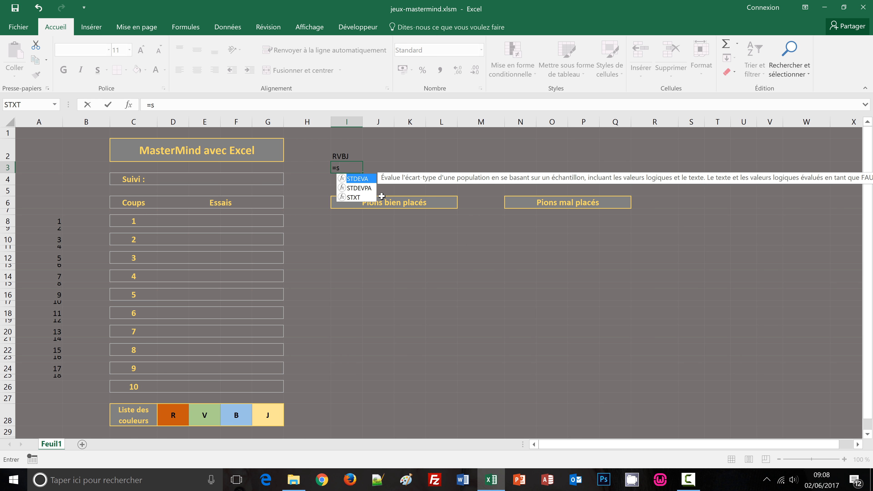
text(txt)
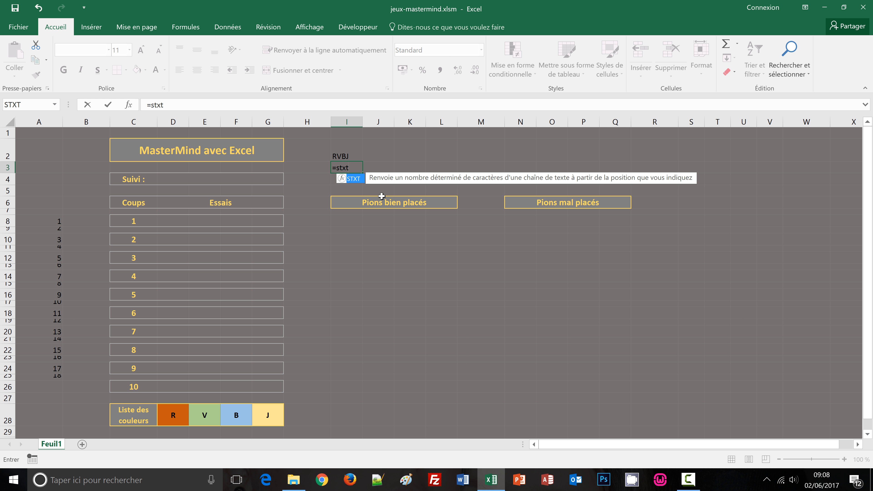
text(()
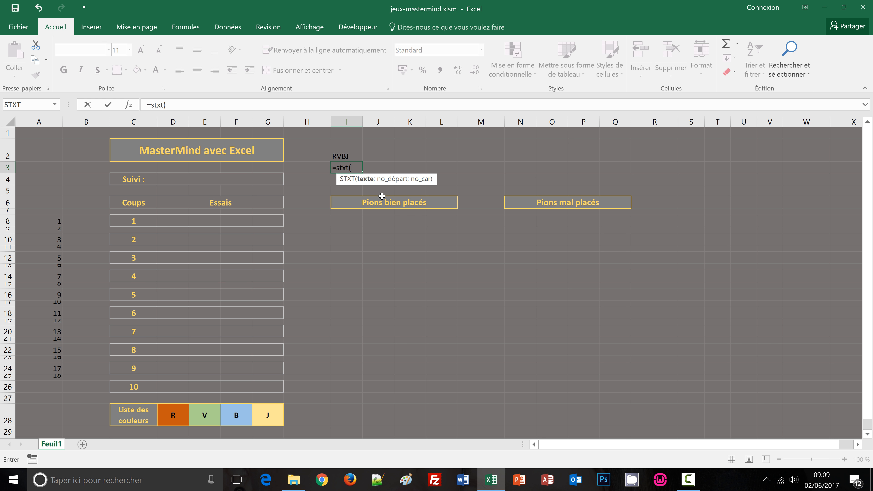
click(343, 154)
key(F4)
text(;)
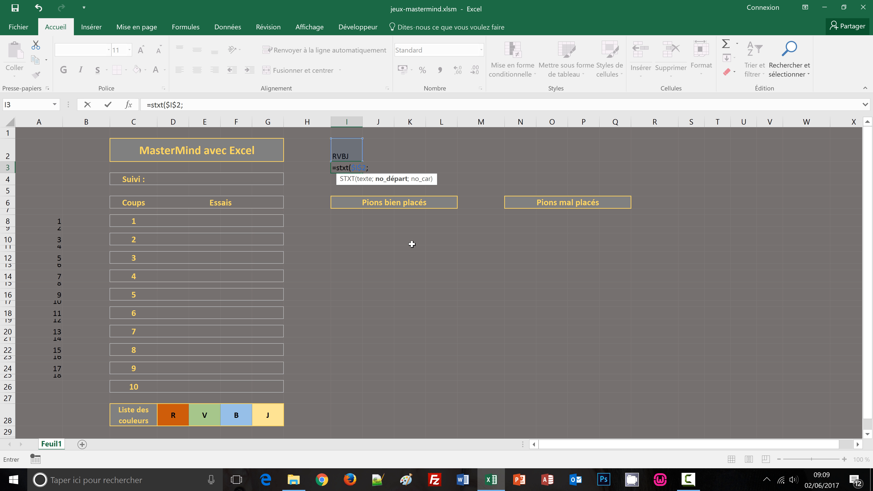
Complete the formula with ALEA.ENTRE.BORNES(1;4) as start position and 1 as character count, and fill it across to L3
text(nb)
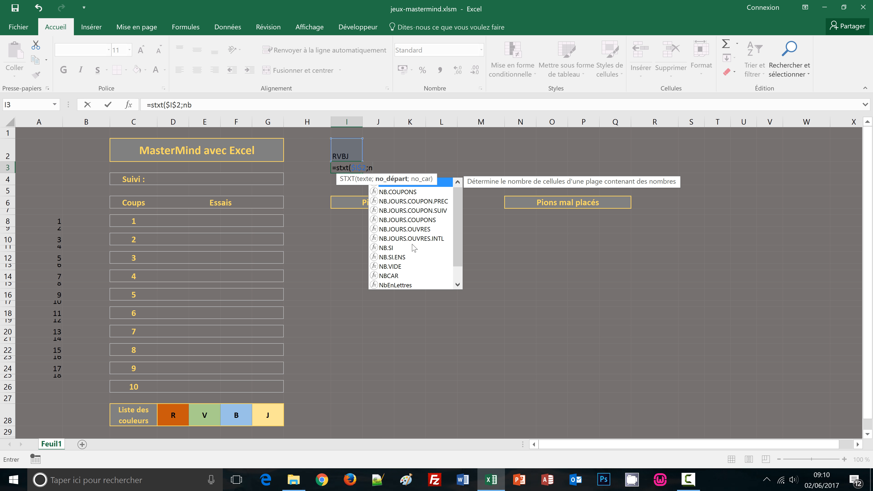
key(BackSpace)
key(BackSpace)
text(alea)
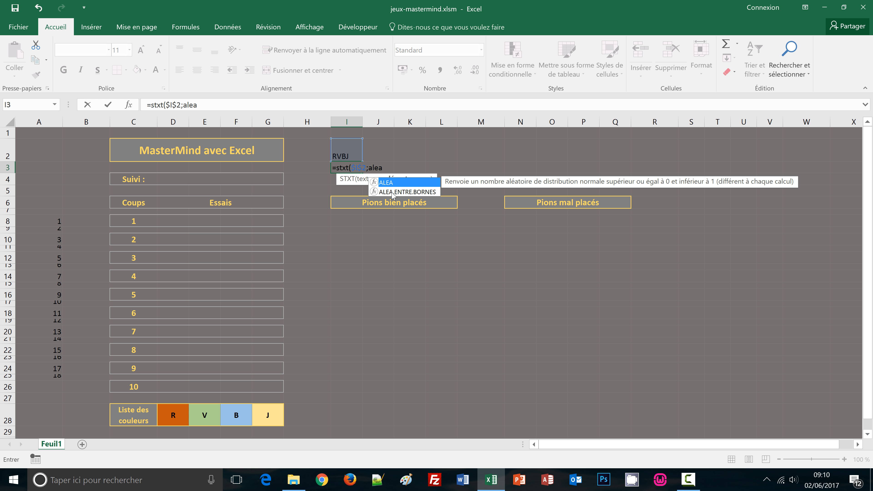
double_click(393, 192)
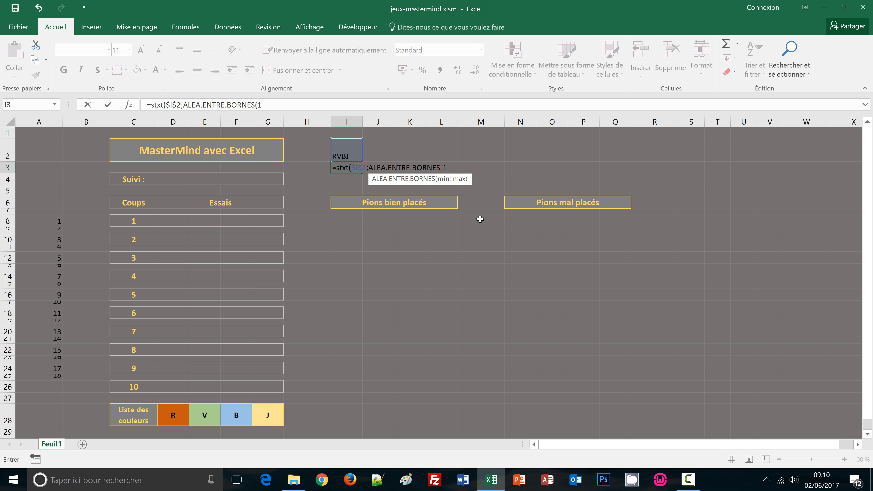
text(;4)
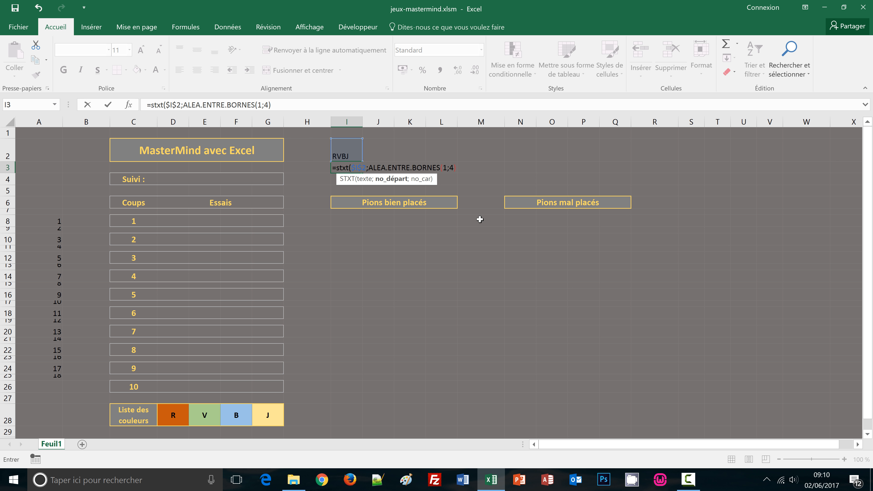
text(;1)
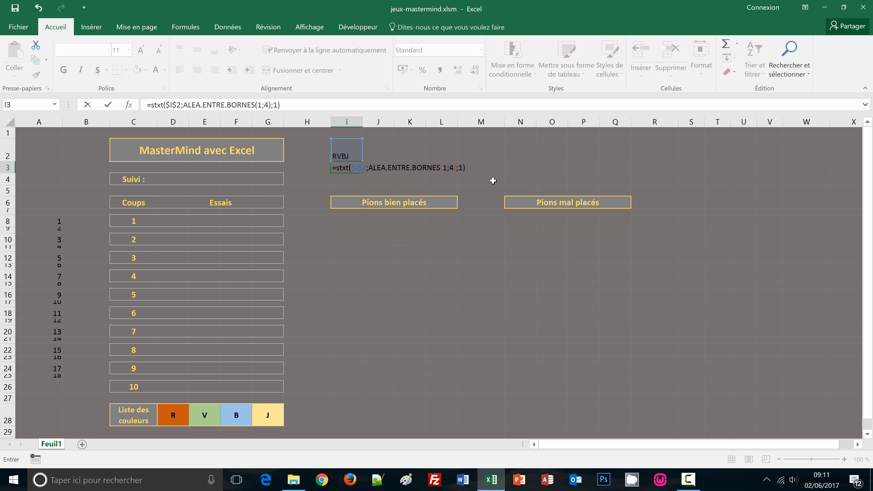
key(ctrl+Return)
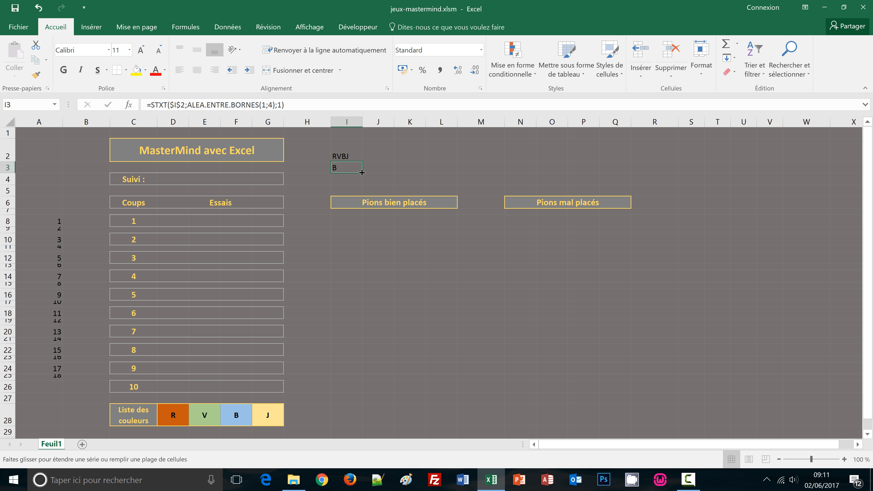
drag(377, 174, 454, 176)
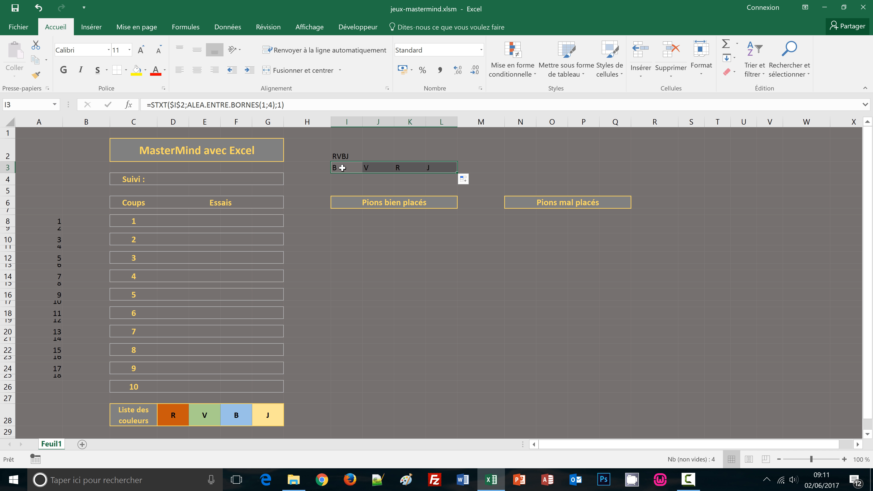
Test the random draw's recalculation by entering r, v, j, b in cells D8 to G8, and clear these entries
click(168, 225)
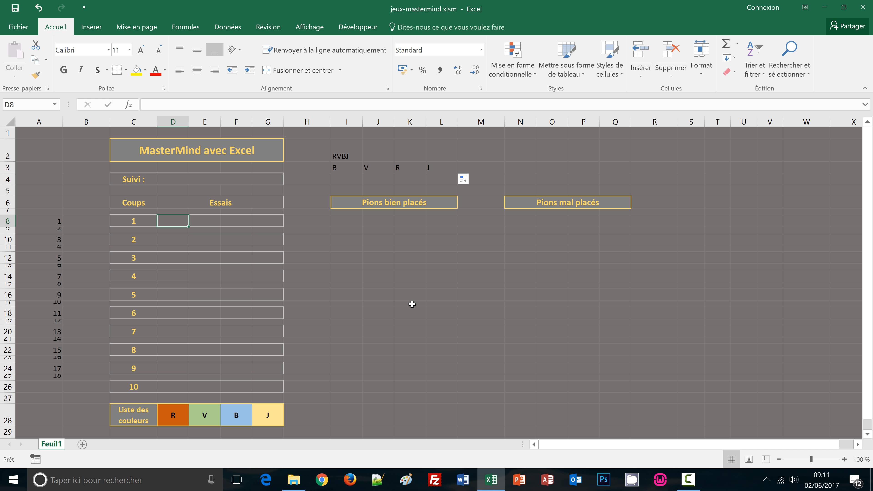
text(r)
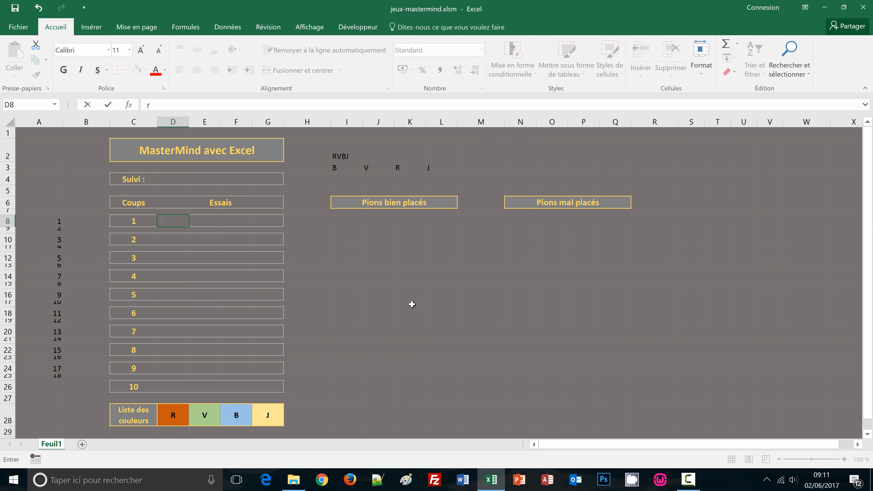
key(Tab)
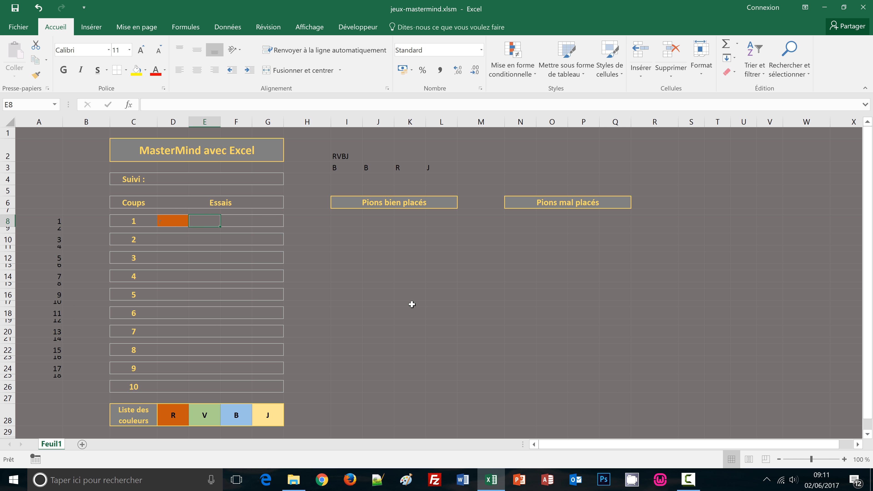
text(v)
key(Tab)
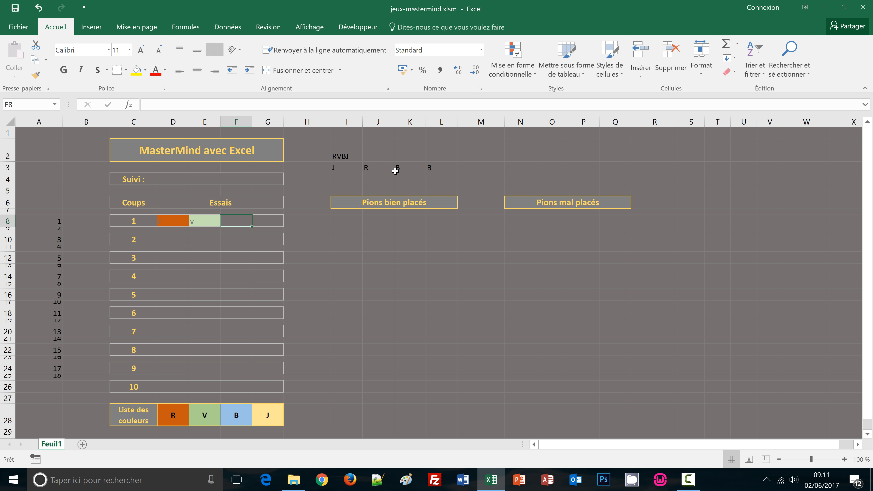
text(j)
key(Tab)
text(b)
key(Tab)
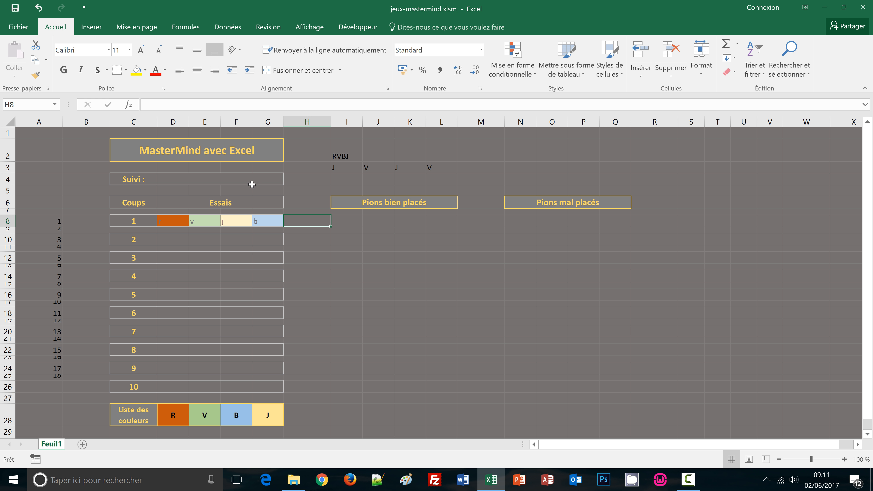
drag(172, 222, 257, 225)
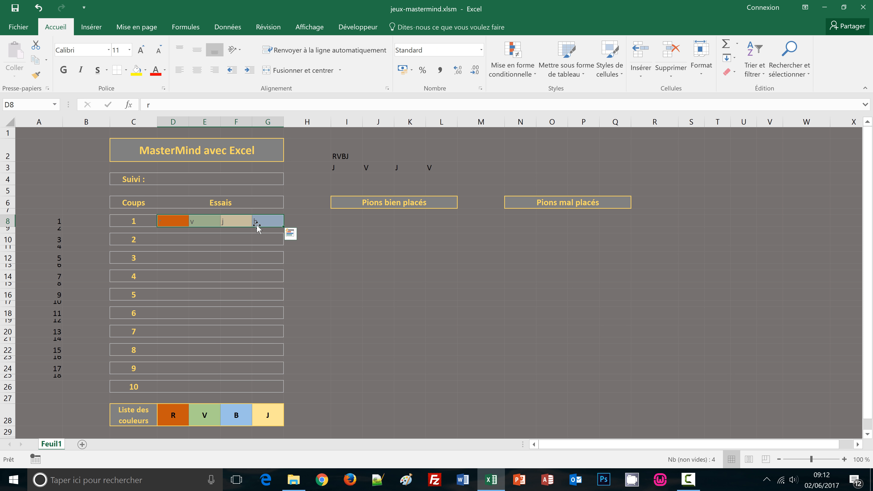
key(Delete)
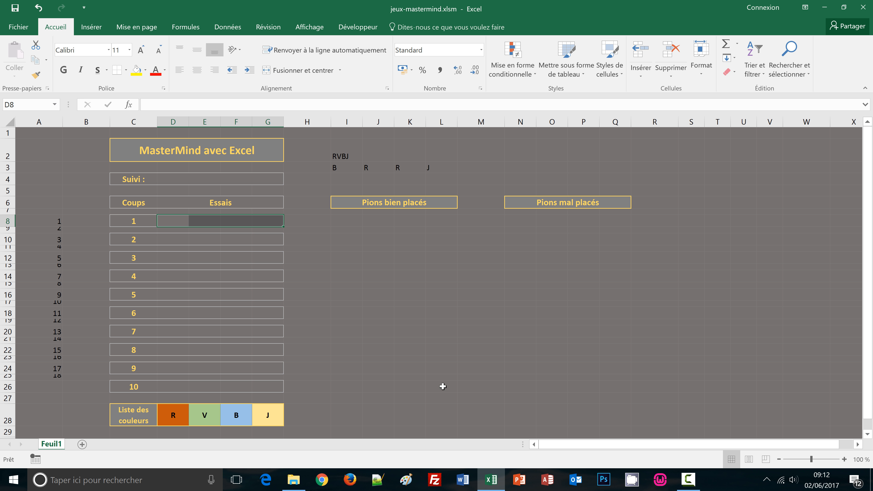
Start recording a macro named initialiser in this workbook, with empty cell K10 selected
click(404, 240)
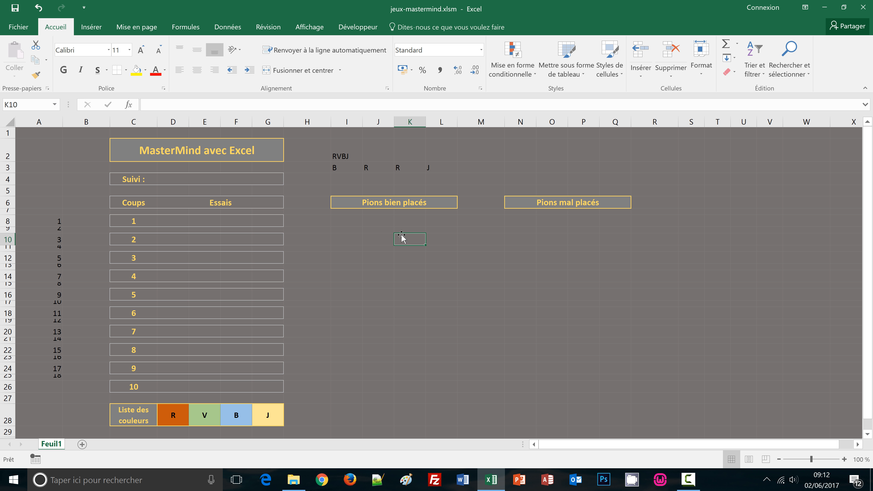
click(355, 27)
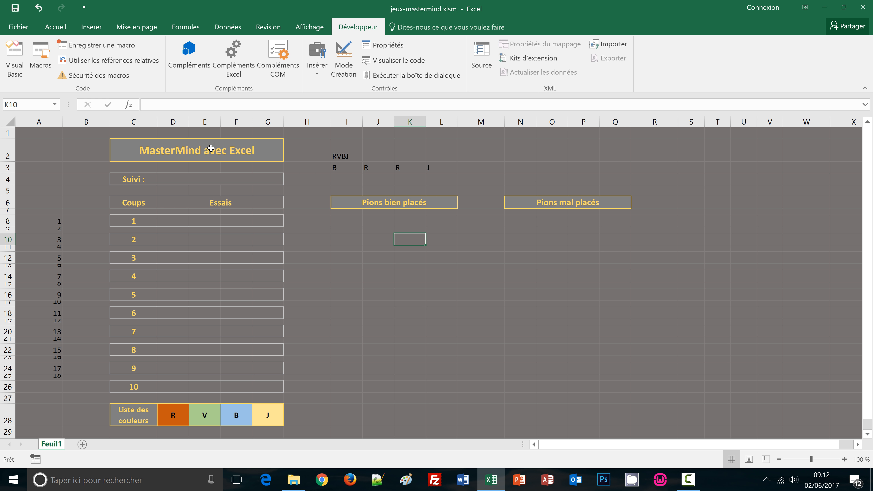
click(80, 51)
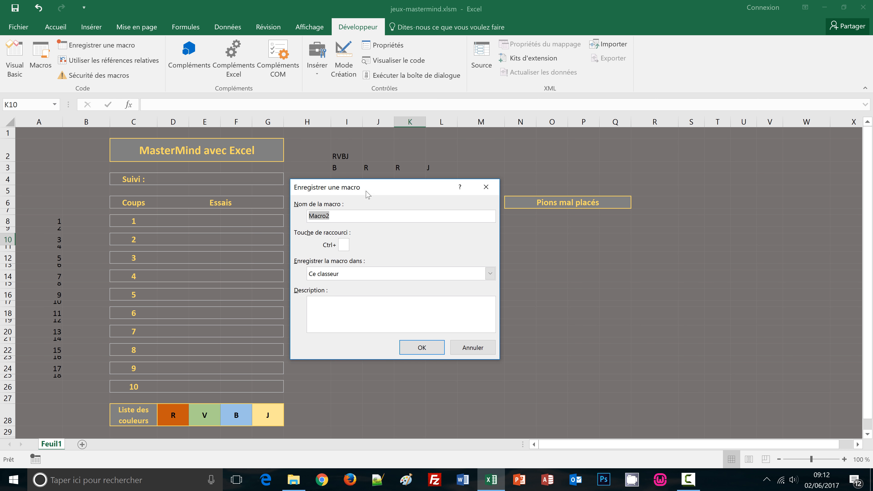
drag(385, 192, 416, 156)
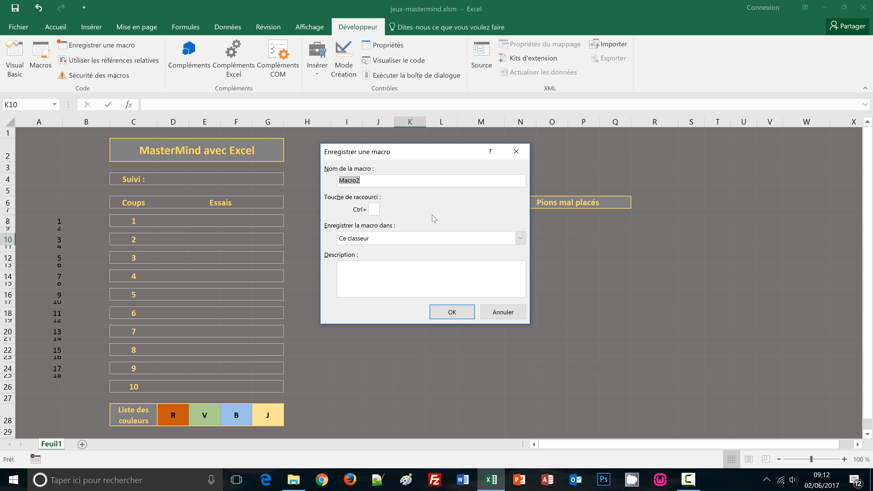
text(ini)
text(tia)
text(sation)
key(BackSpace)
key(BackSpace)
key(BackSpace)
key(BackSpace)
text(er)
click(446, 317)
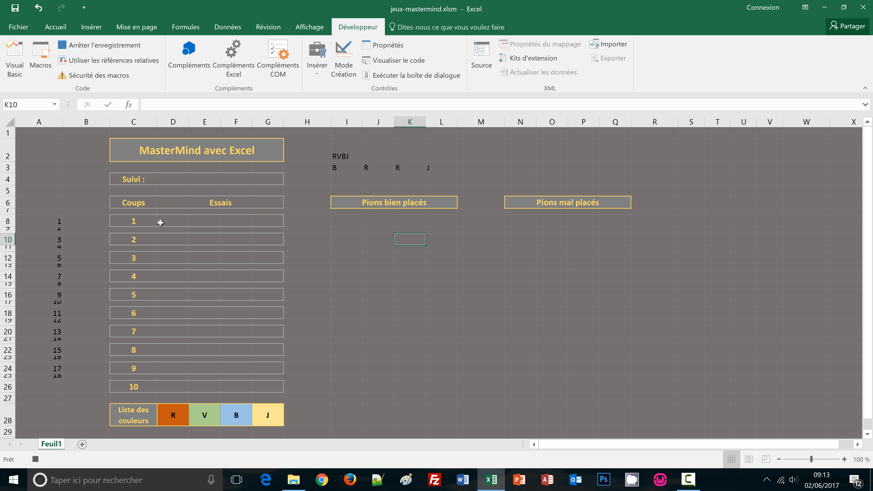
Clear the attempt cells D8:G26 and copy the random letters from I3:L3 to N3:Q3 as values only
drag(161, 223, 265, 392)
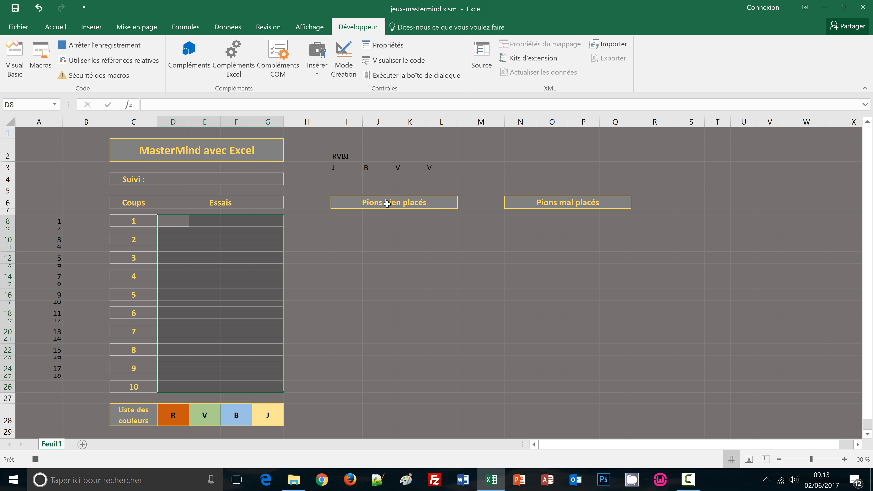
click(339, 168)
drag(340, 169, 432, 169)
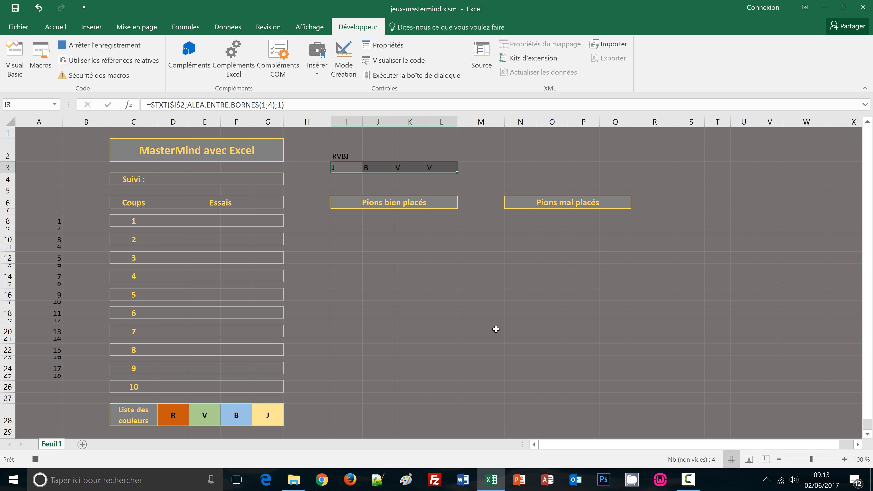
key(ctrl+c)
click(520, 168)
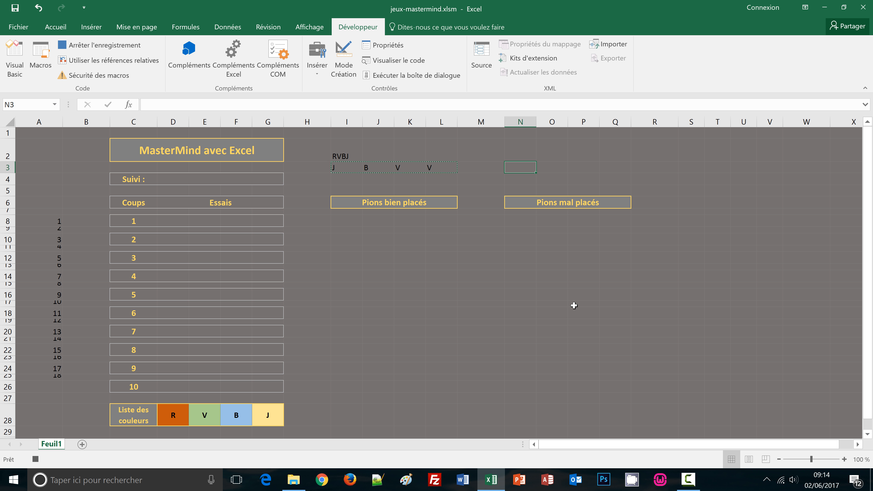
key(ctrl+v)
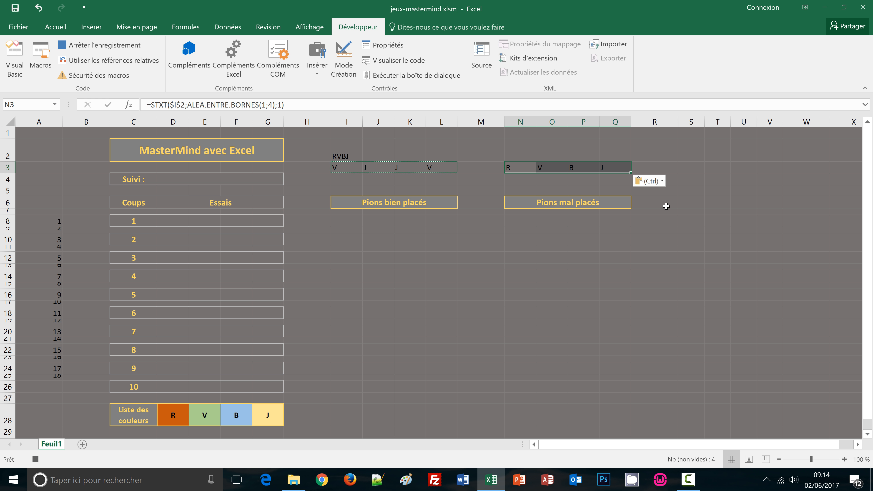
click(664, 182)
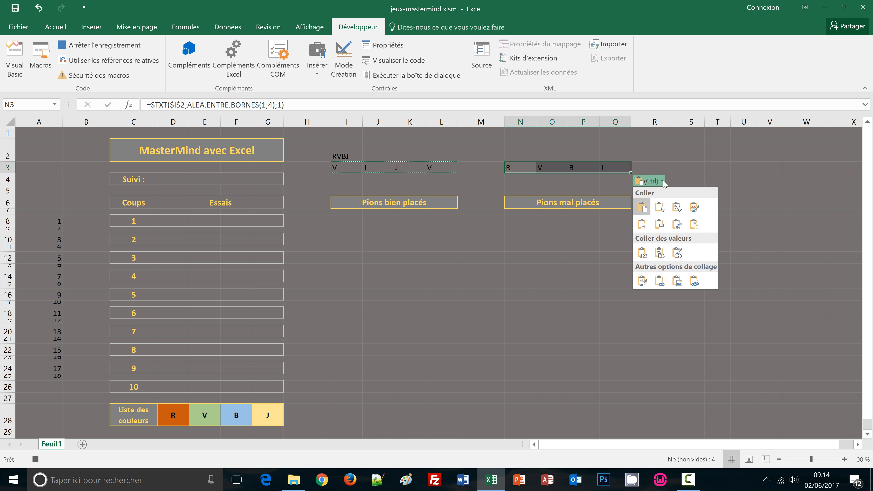
click(643, 255)
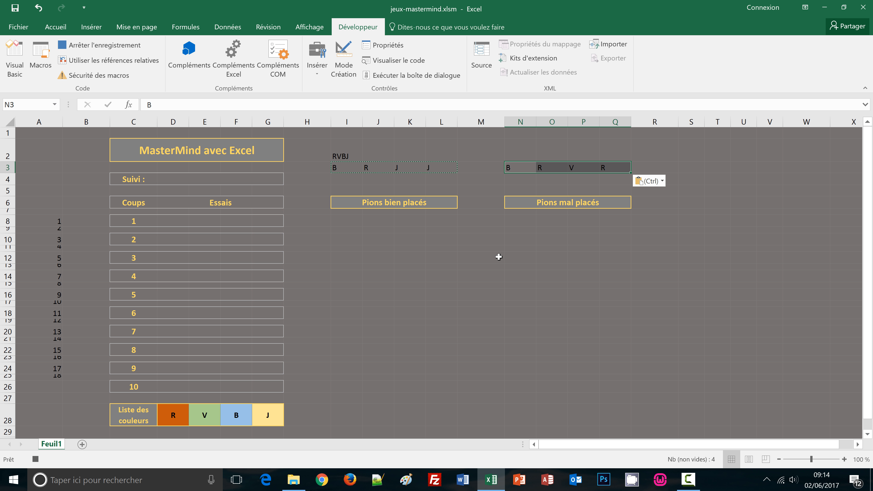
key(Escape)
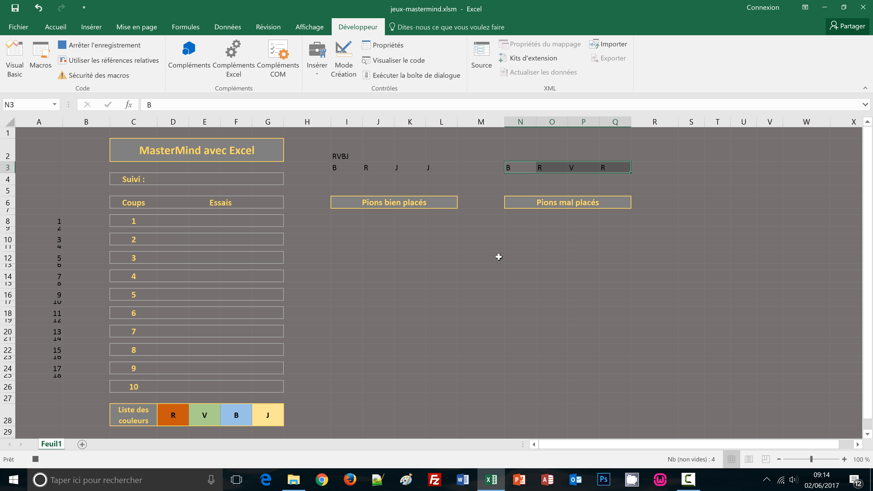
End the macro recording with empty cell P22 selected, and select the title in C2
click(583, 351)
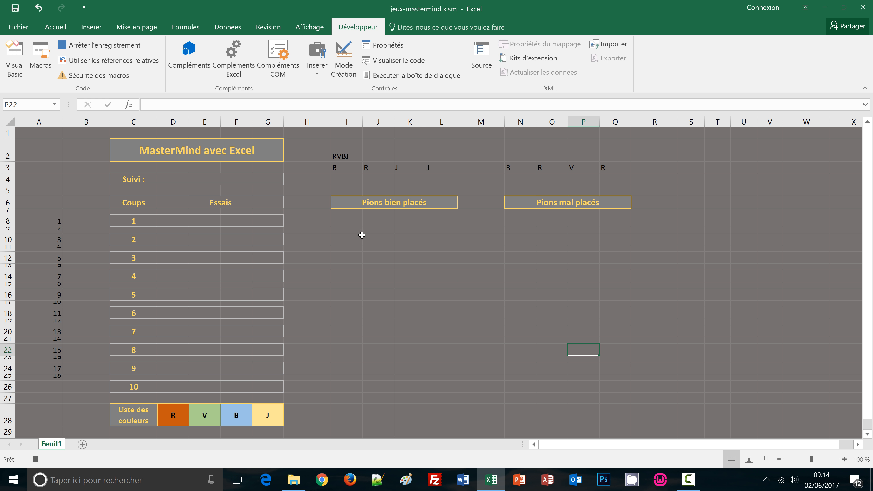
click(108, 50)
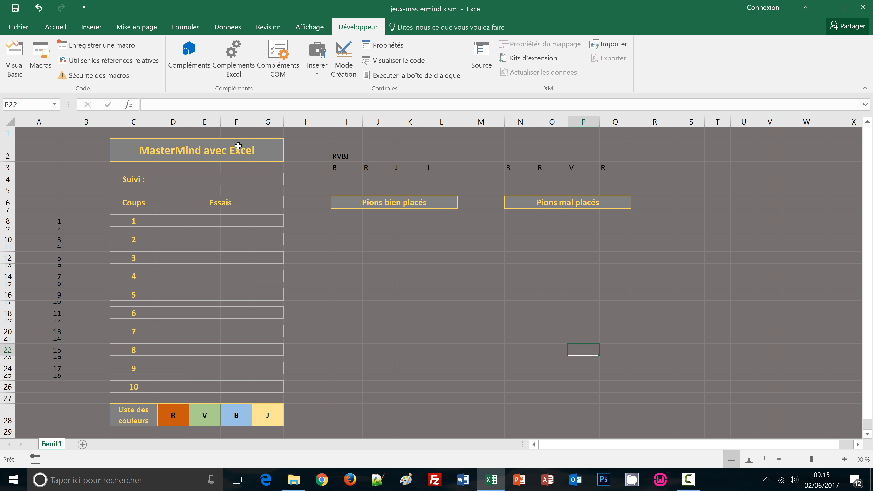
click(129, 151)
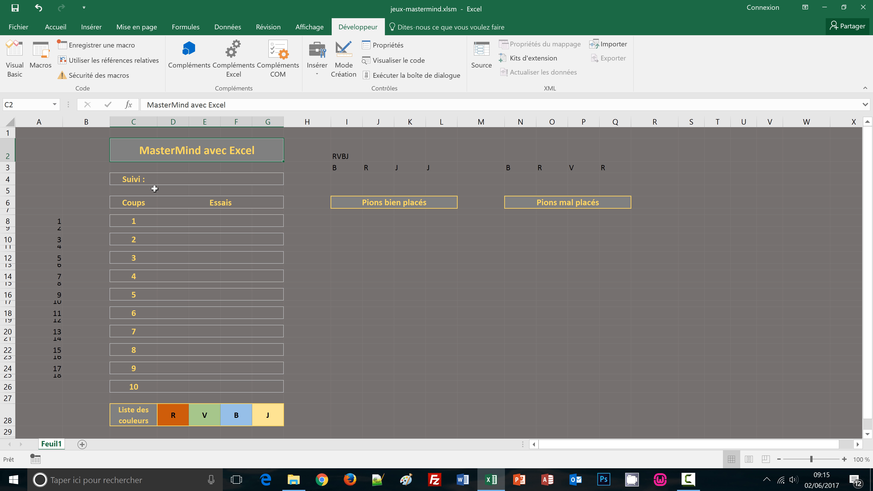
Left-align the MasterMind avec Excel title in C2 and increase its indent by one level
click(55, 28)
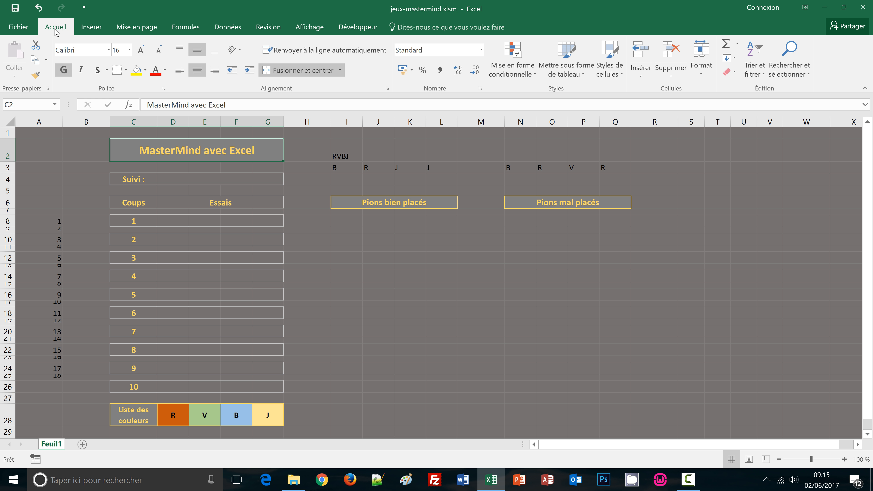
click(179, 69)
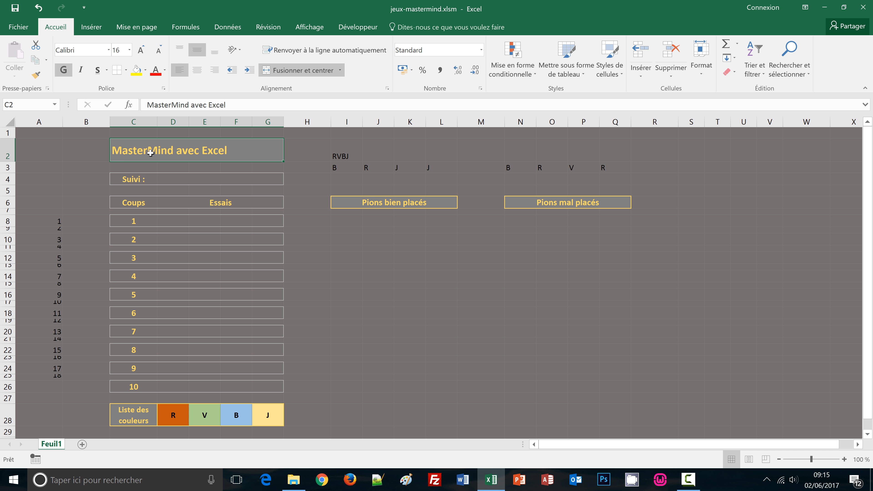
click(247, 71)
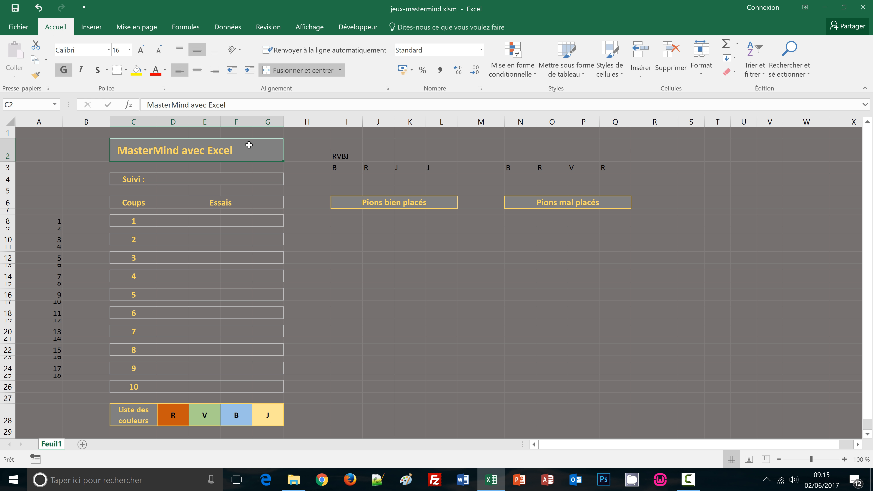
Insert a form control button at the right end of the title box and assign the initialiser macro to it
click(355, 30)
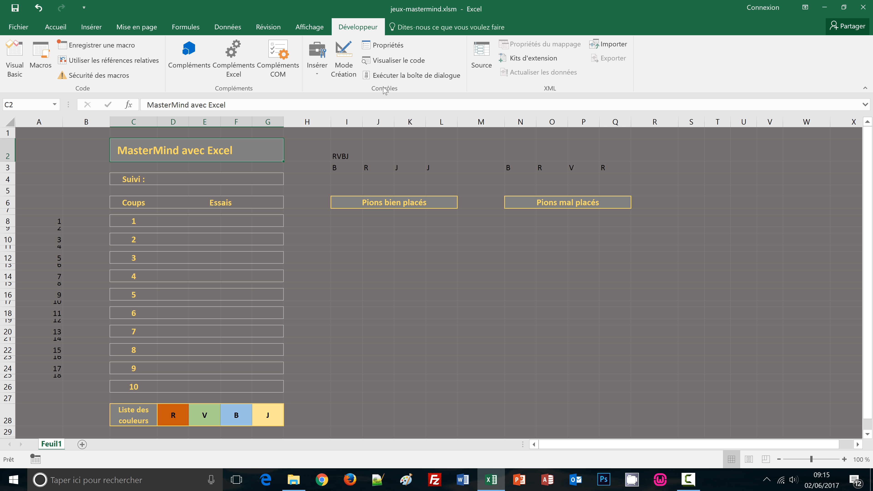
click(319, 78)
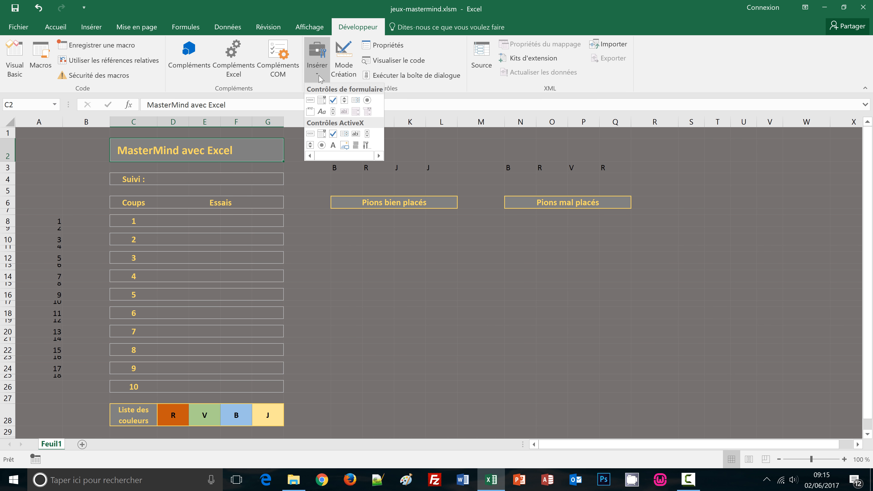
click(310, 100)
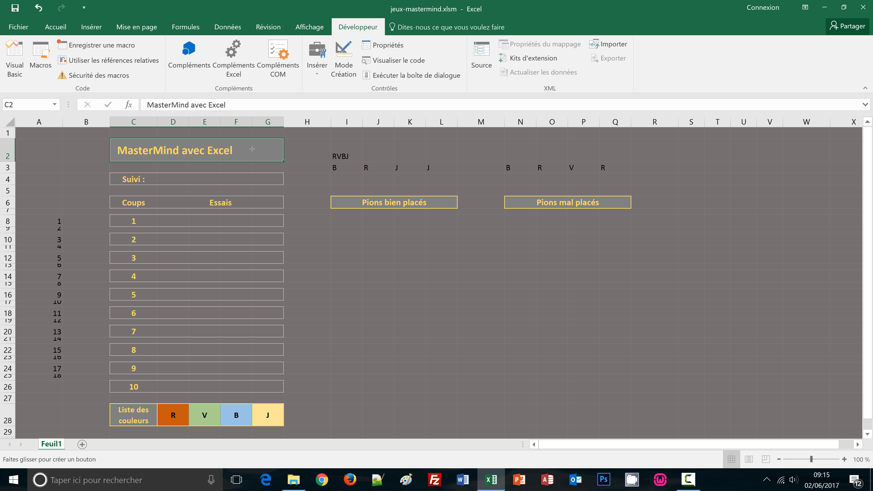
drag(241, 140, 280, 160)
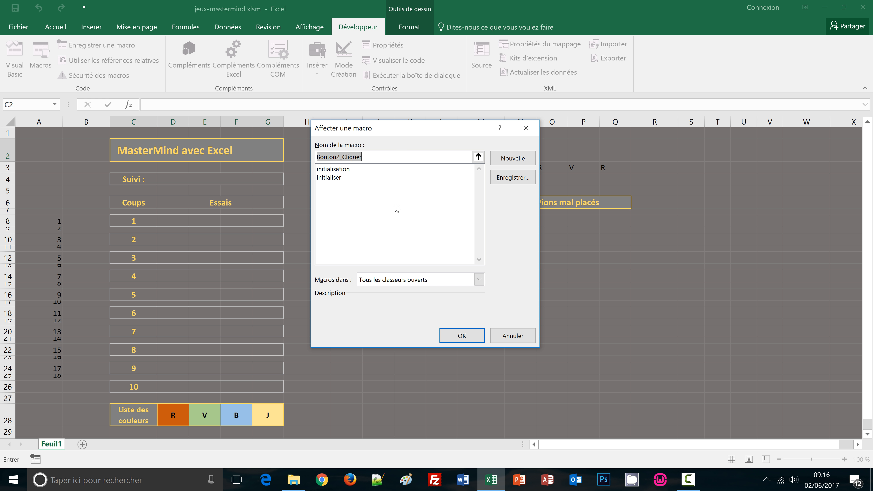
click(332, 178)
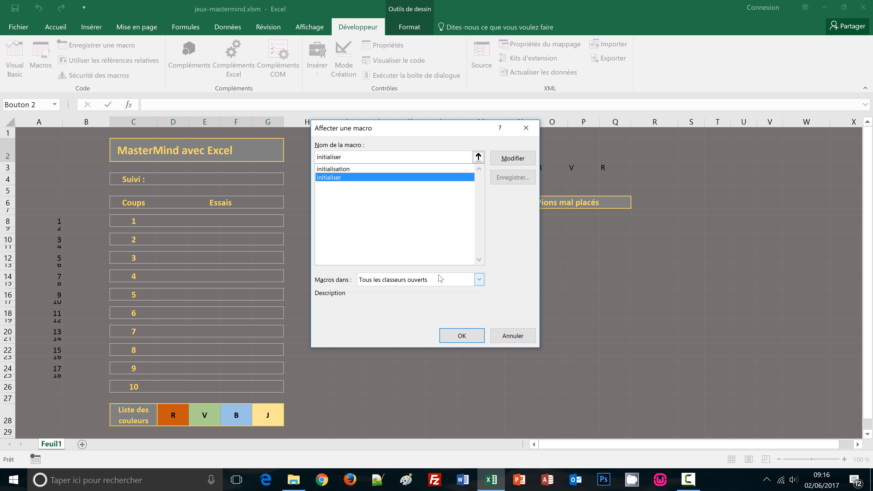
click(455, 337)
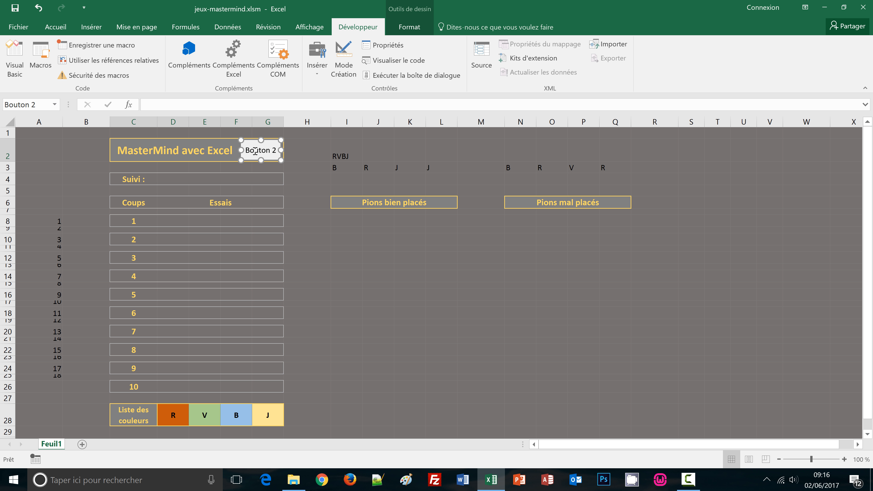
Label the new button Start and format its text in bold at size 12
click(247, 151)
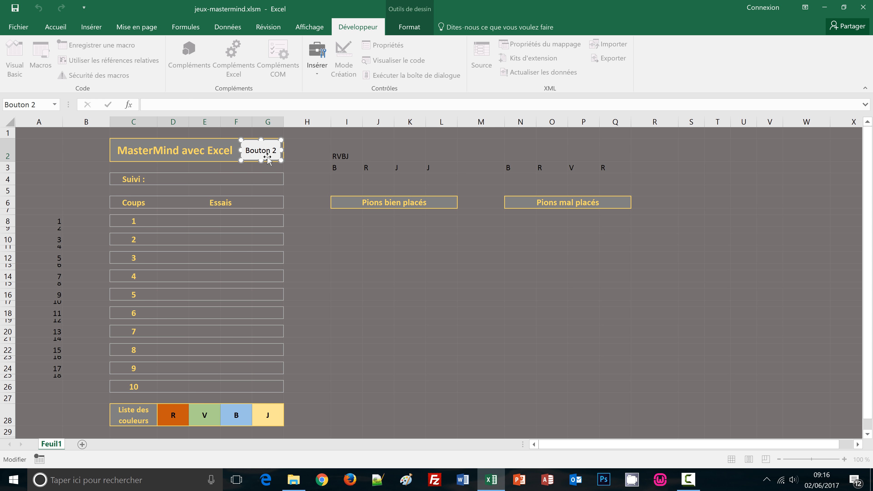
drag(251, 152, 280, 154)
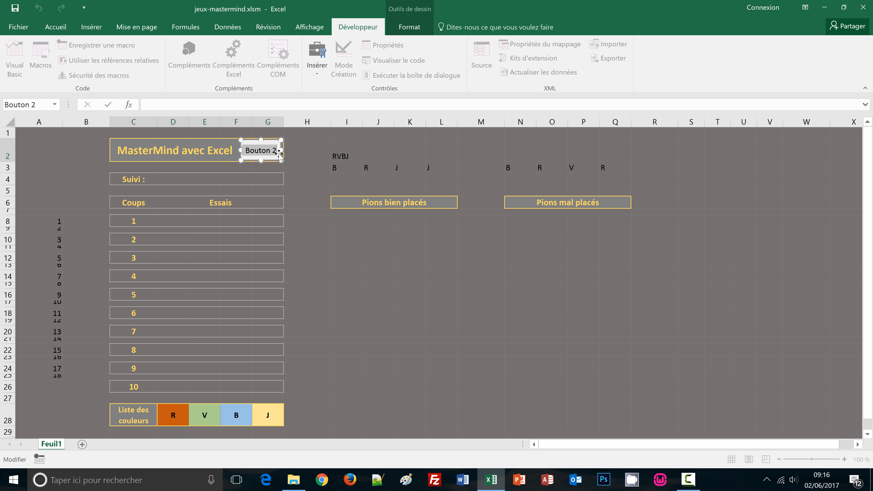
text(Start)
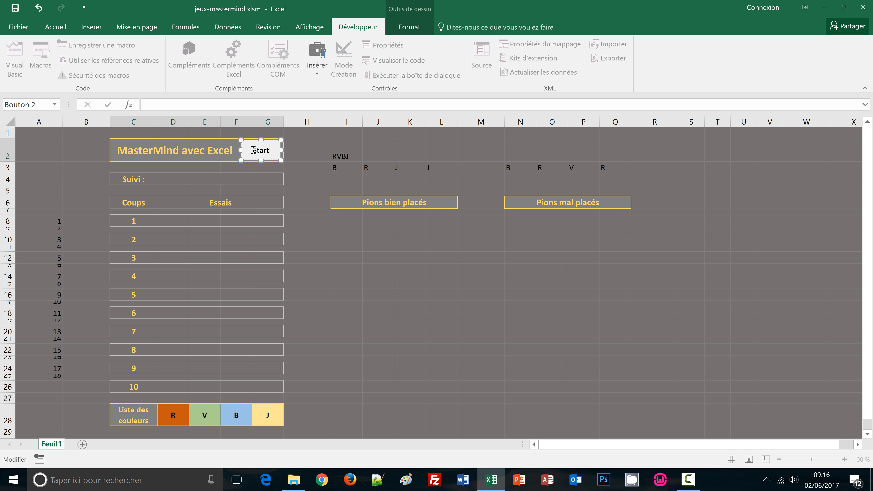
drag(243, 150, 276, 150)
click(56, 27)
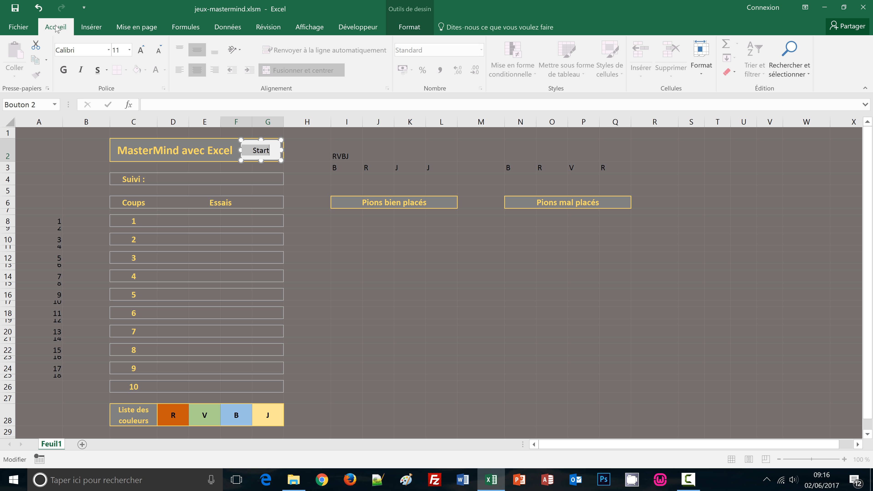
click(64, 70)
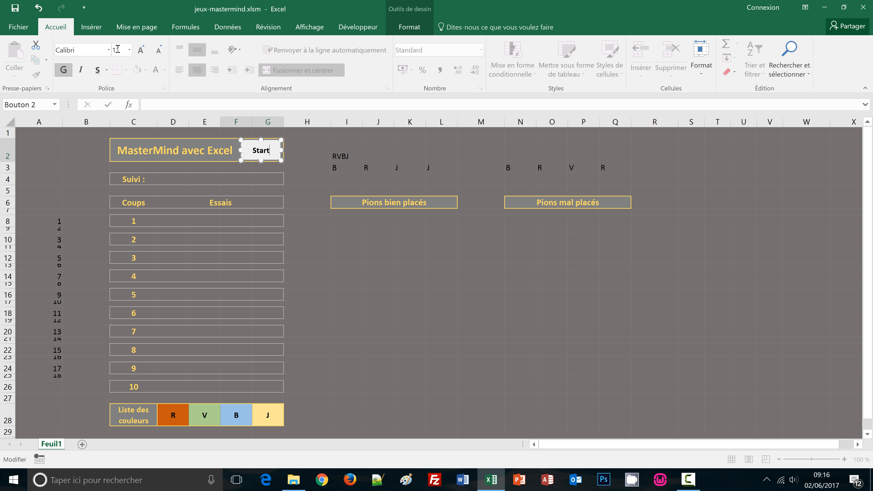
text(12)
key(Return)
click(447, 276)
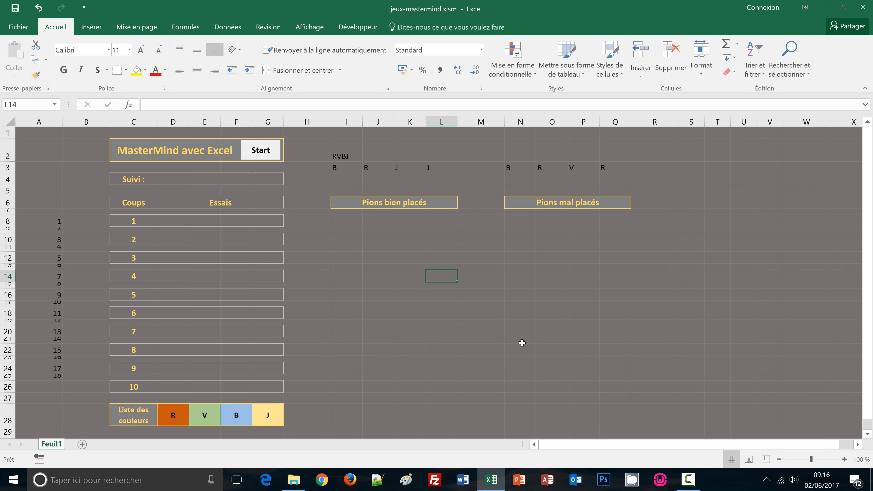
Test the Start button by entering r, v, b, j in cells D8 to G8 and running its macro
click(174, 223)
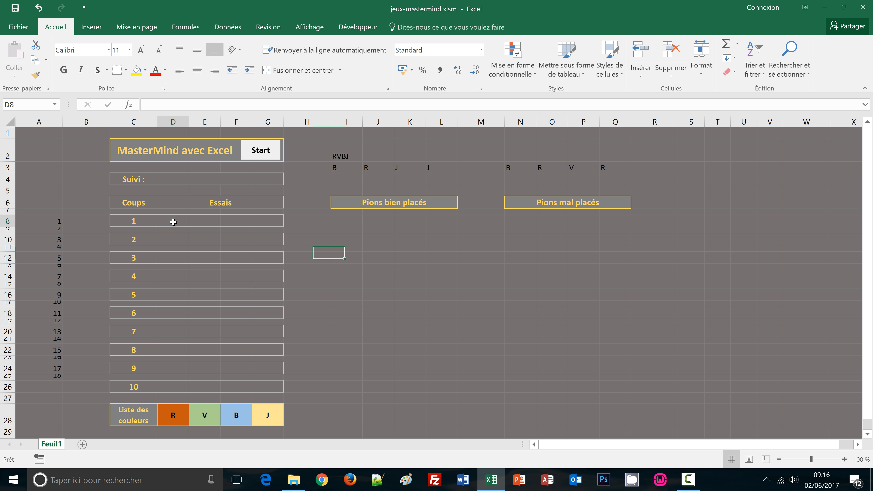
text(r)
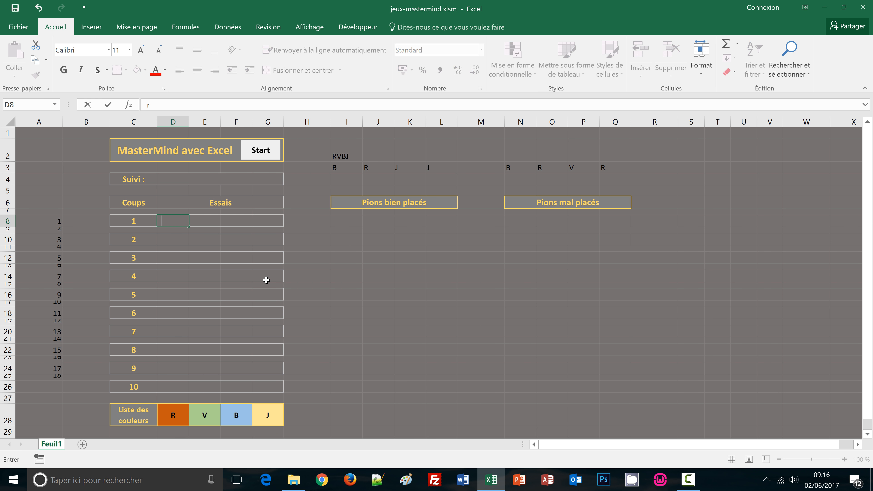
key(Tab)
text(v)
key(Tab)
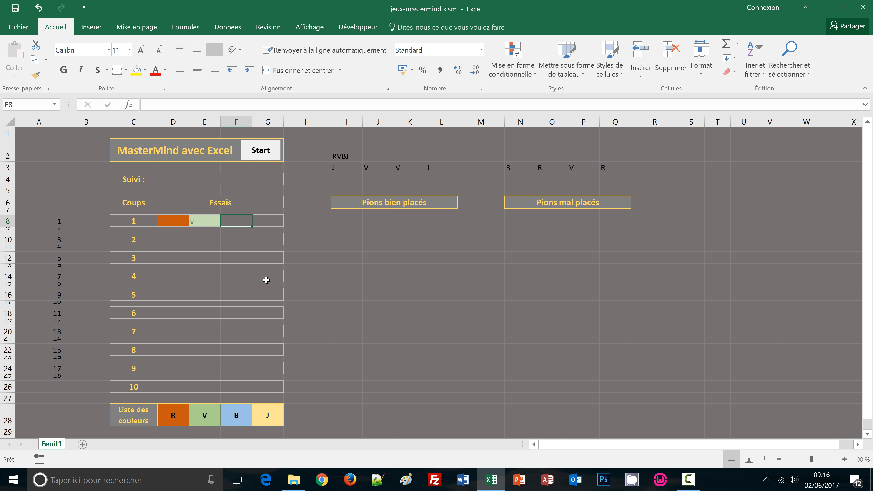
text(b)
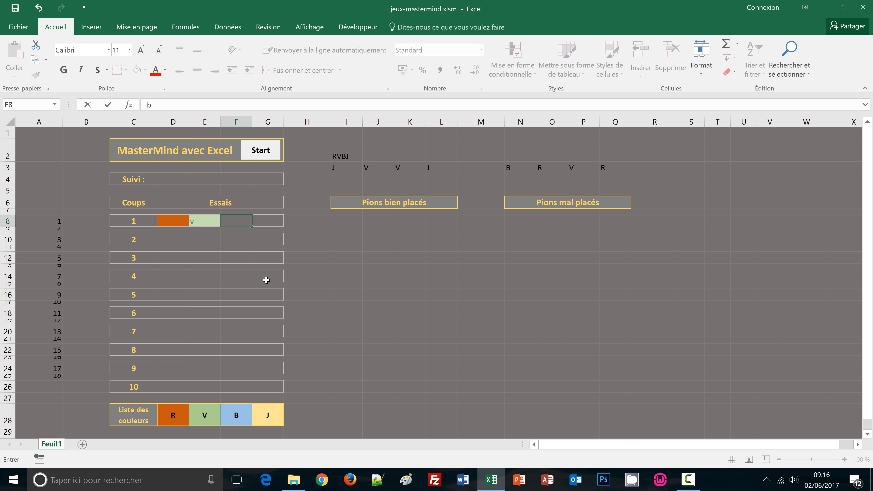
key(Tab)
text(l)
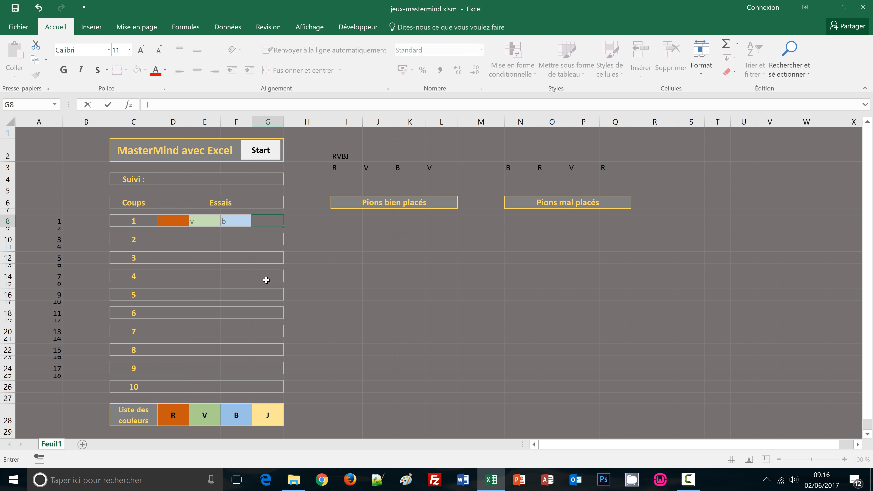
key(Tab)
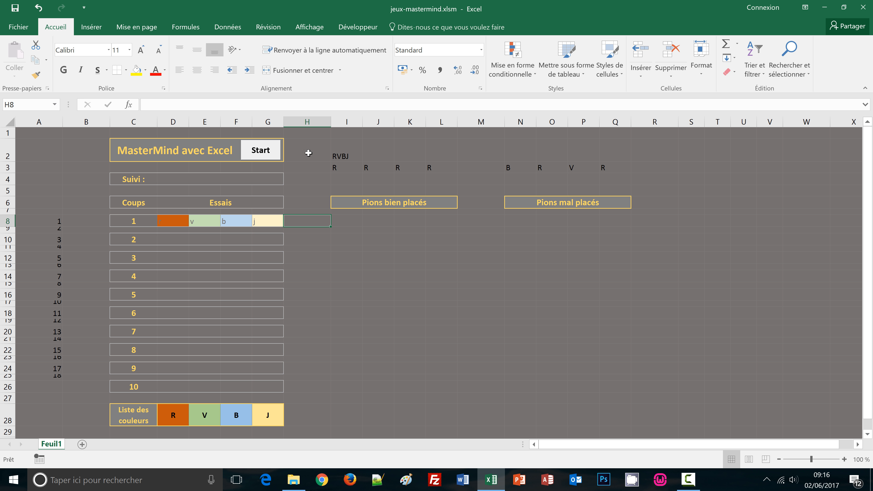
click(272, 159)
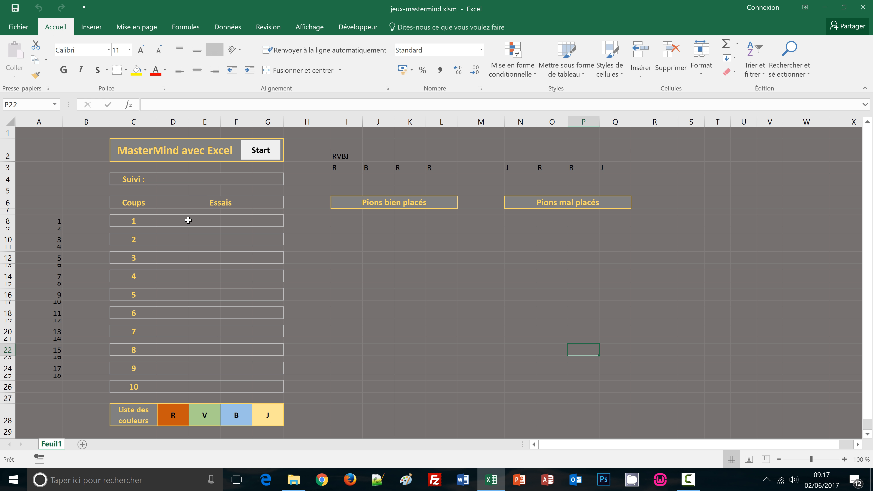
Enter the attempt r, j, v, b in cells D8 to G8, and reset the game with the Start button
click(169, 220)
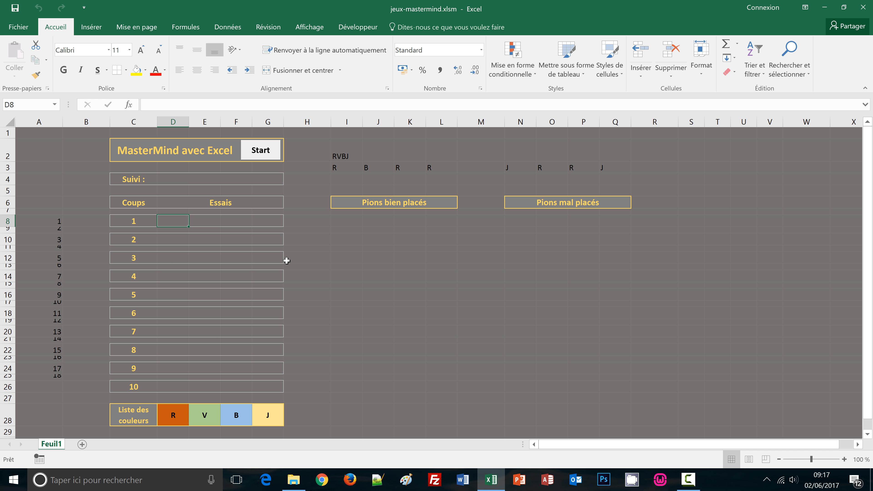
text(r)
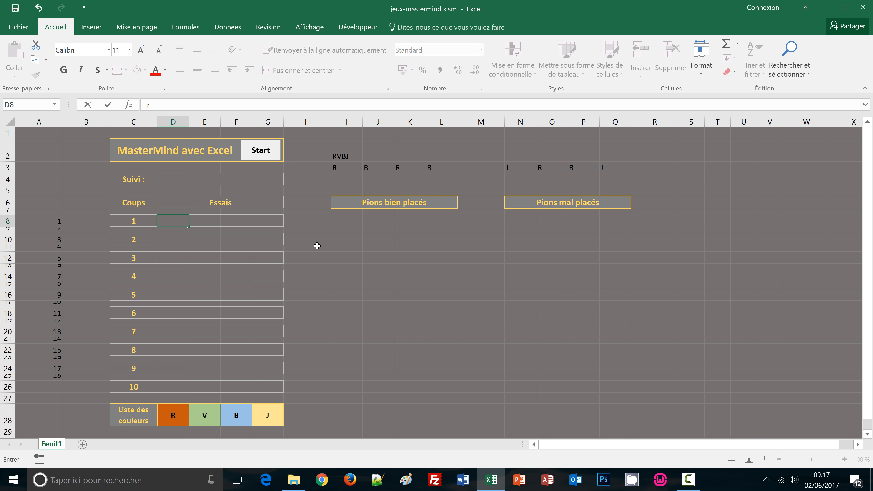
key(Tab)
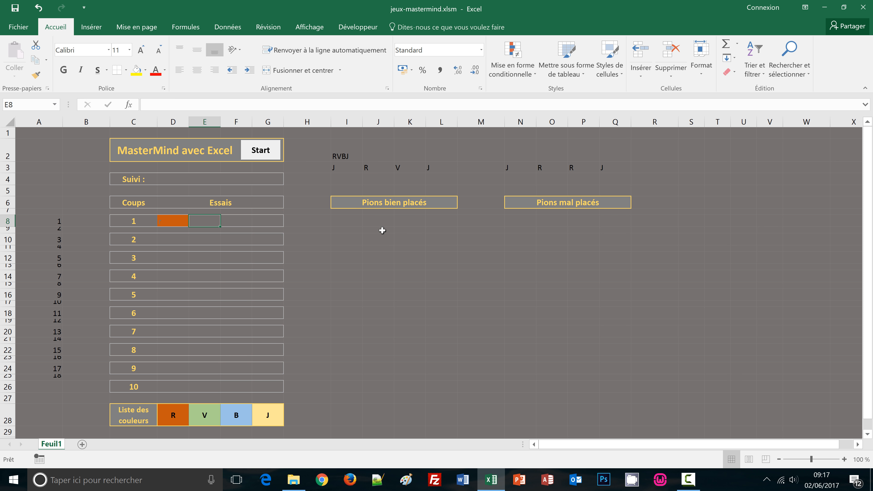
text(j)
key(Tab)
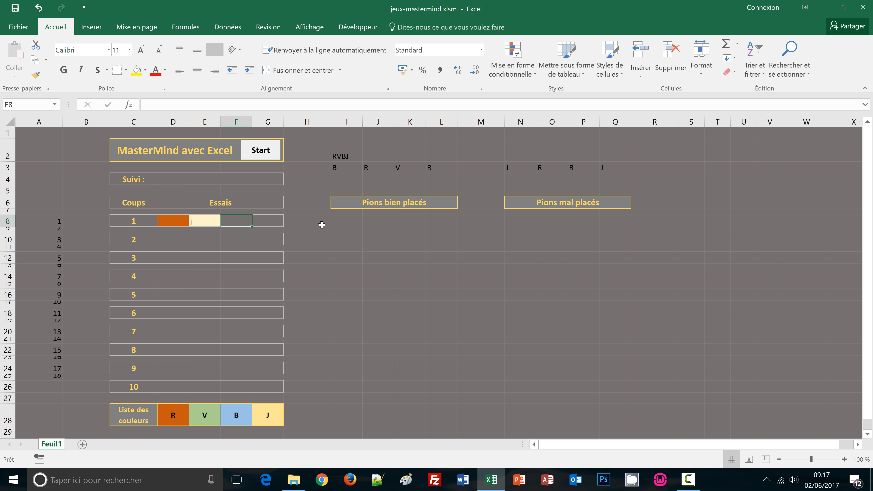
text(v)
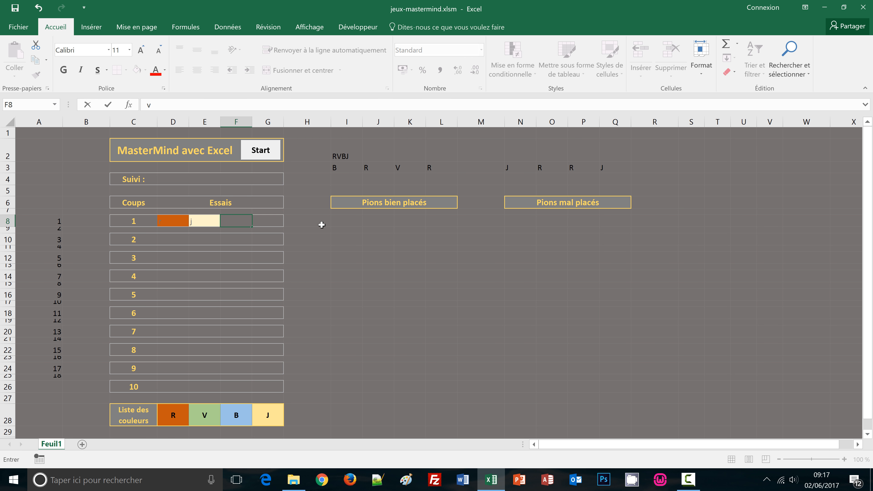
key(Tab)
text(b)
key(Tab)
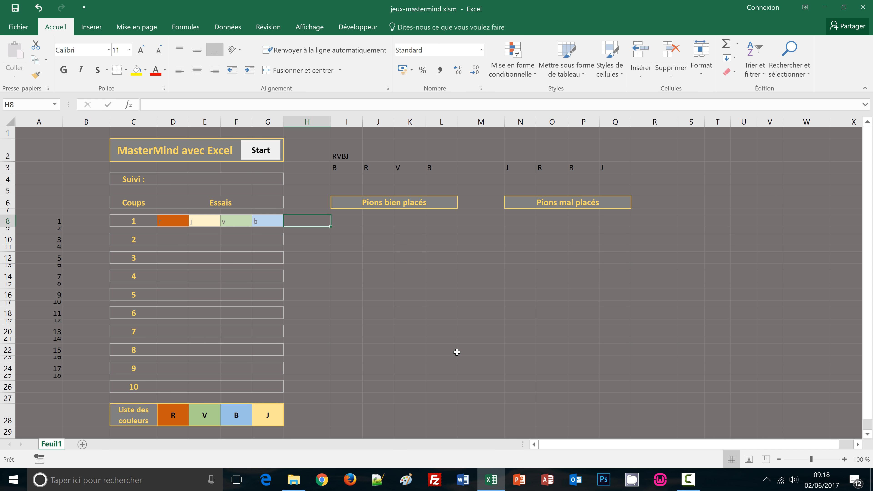
click(259, 157)
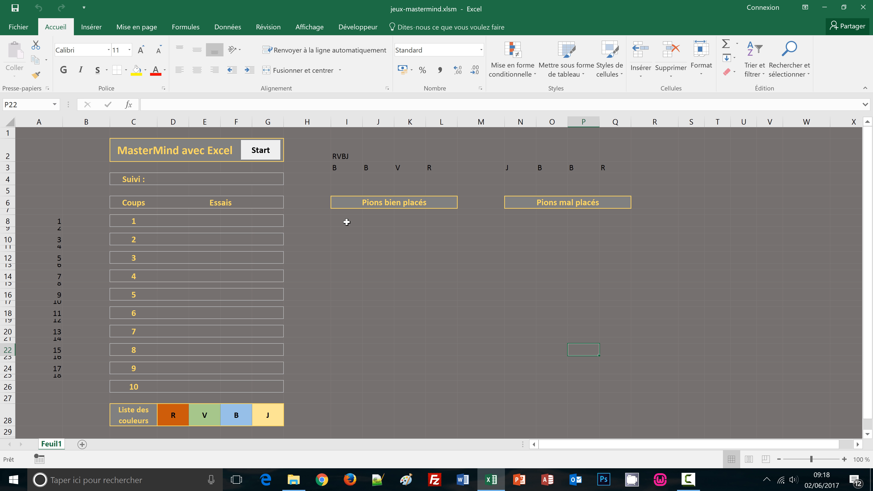
Start an SI formula with a nested ET test for cells I8 to L8, the first row under Pions bien placés
drag(346, 221, 454, 387)
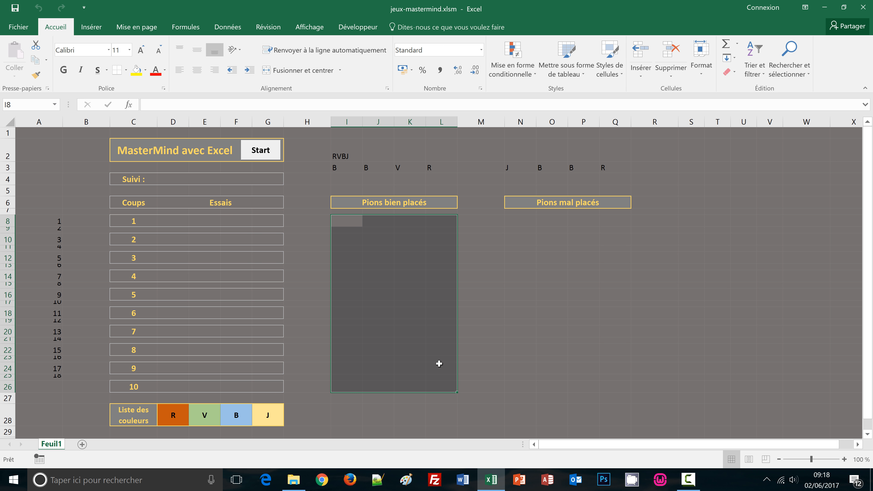
click(353, 224)
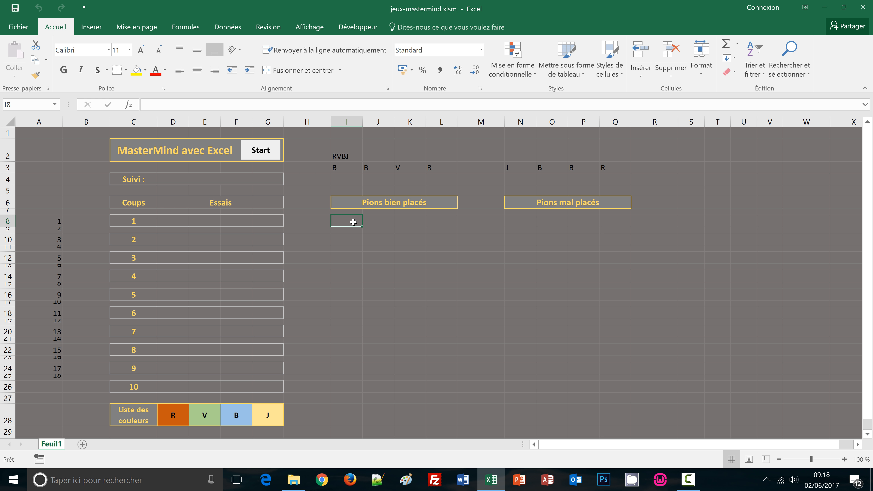
drag(362, 222, 436, 230)
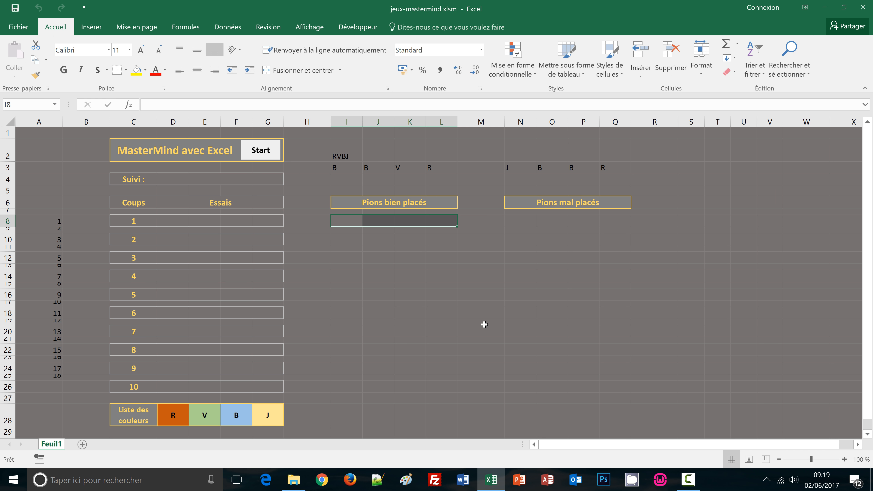
text(=)
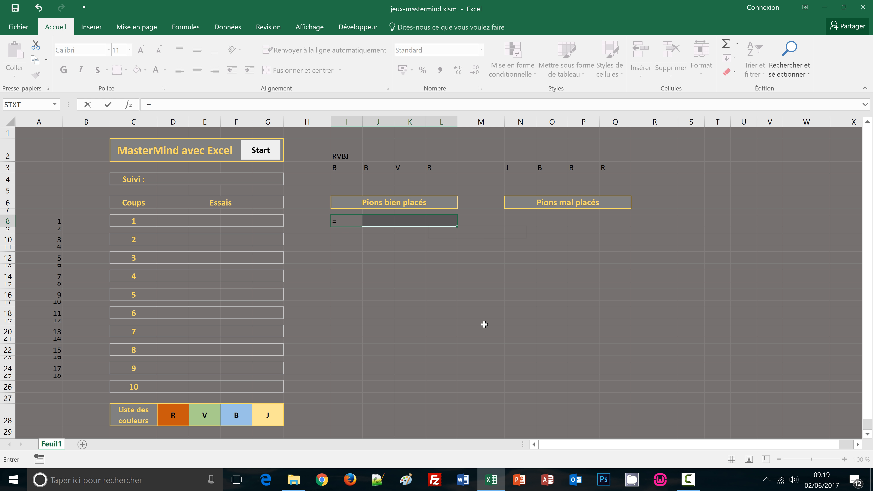
text(si)
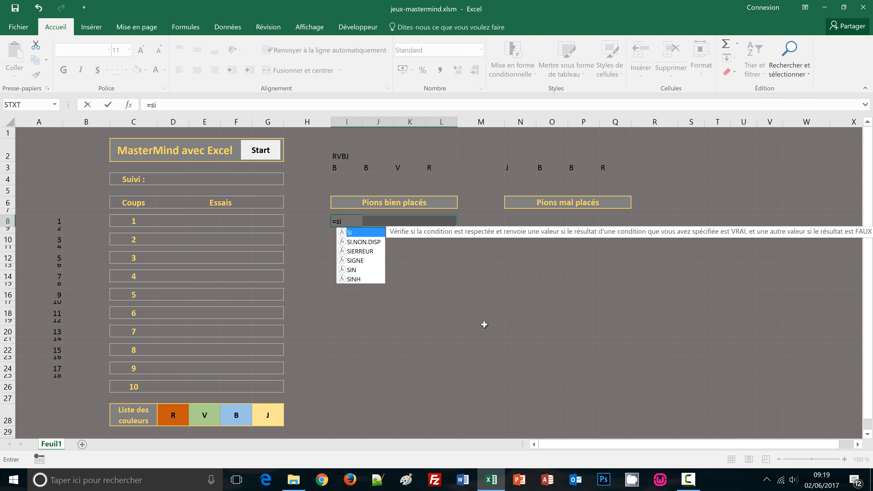
text(()
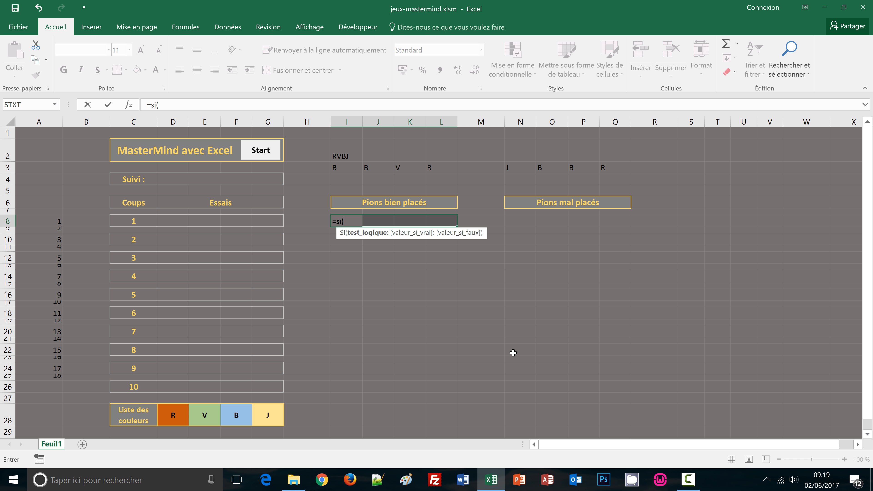
text(et)
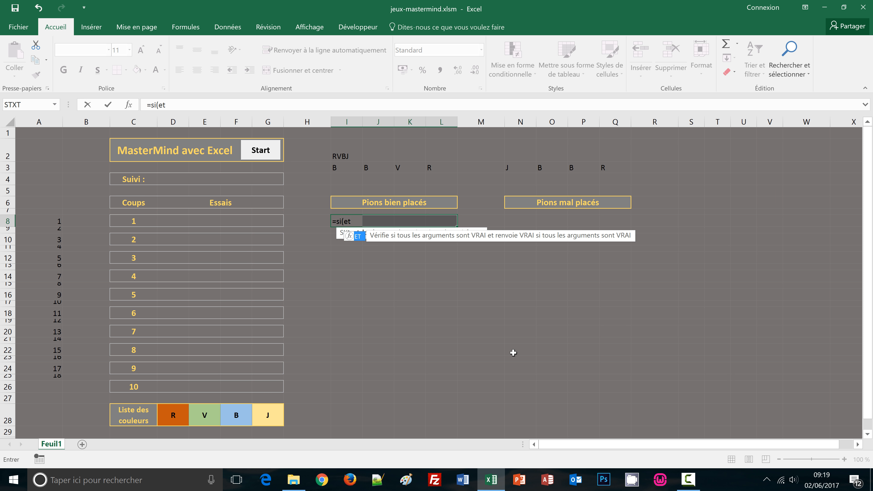
text(()
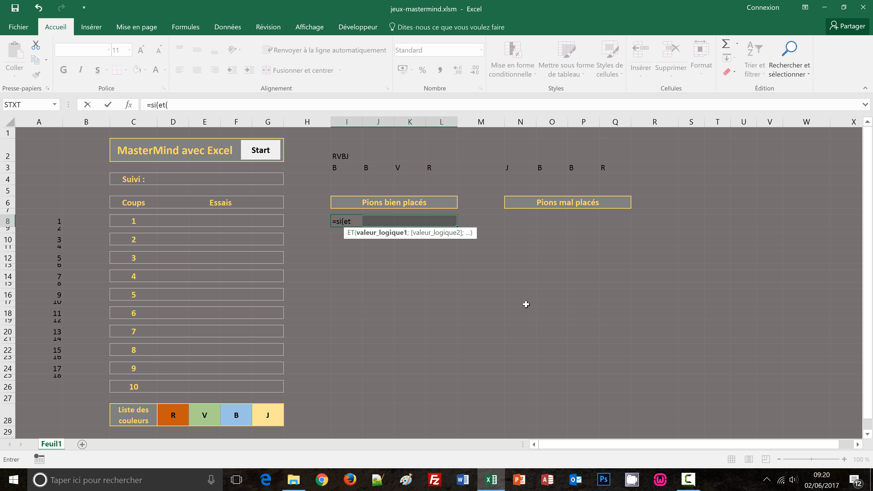
Add NBVAL($D8:$G8)=4 as the first ET condition, fixing only the columns of the attempt range
text(nbva)
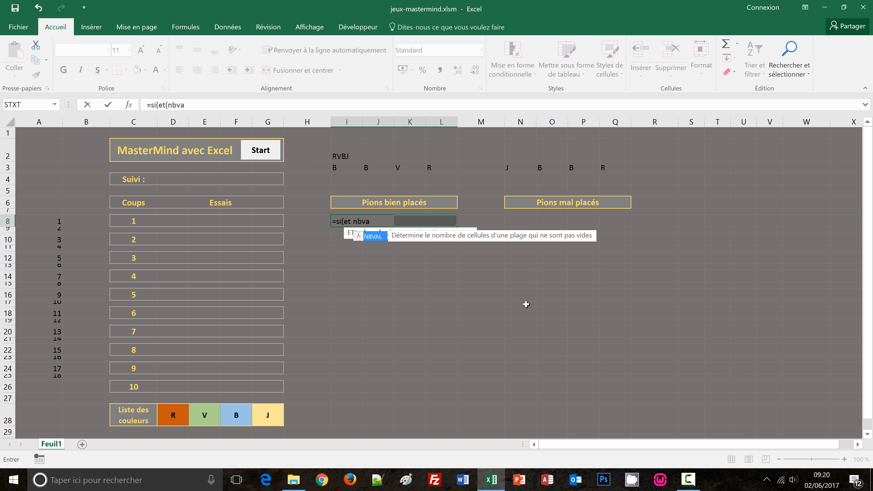
text(l()
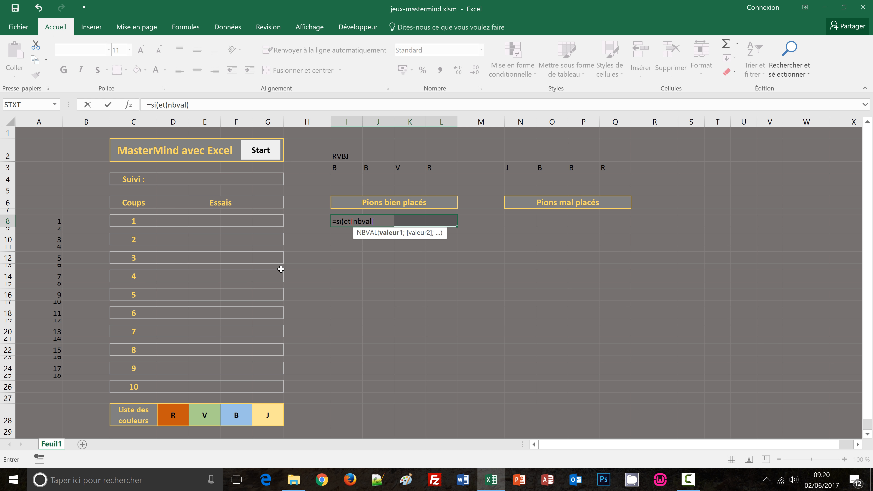
drag(173, 224, 267, 224)
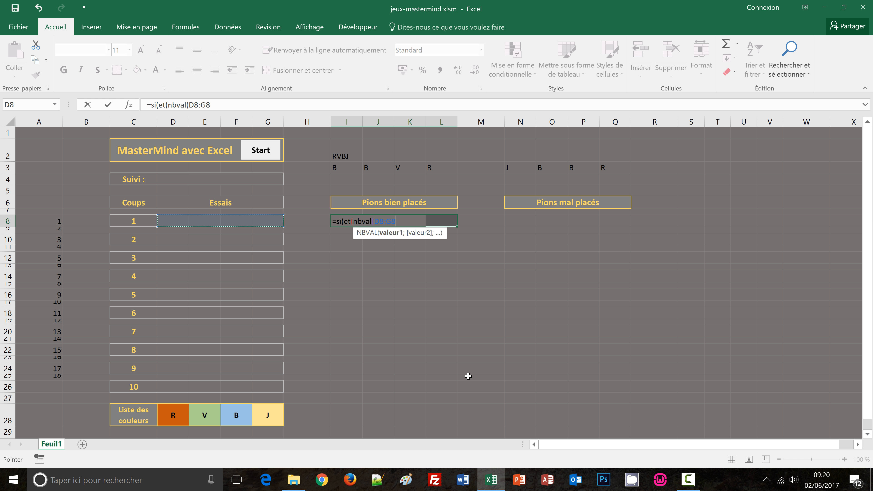
key(F4)
key(F4)
key(F4)
click(224, 104)
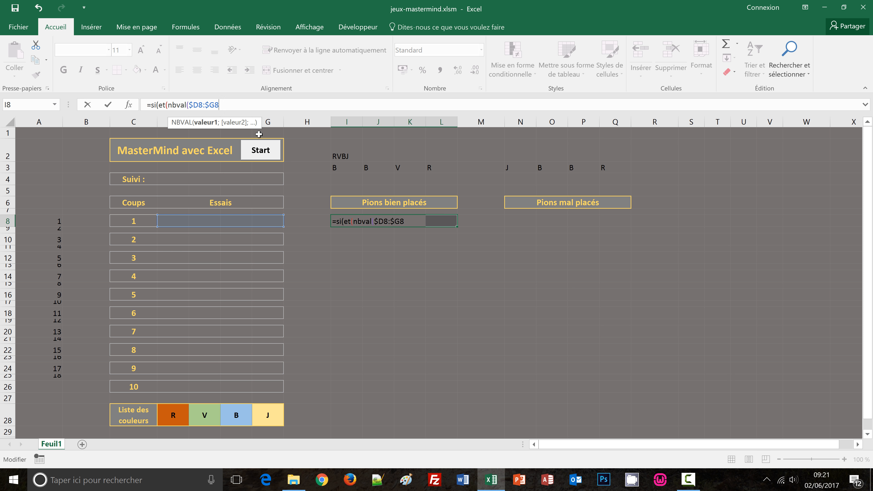
key(Right)
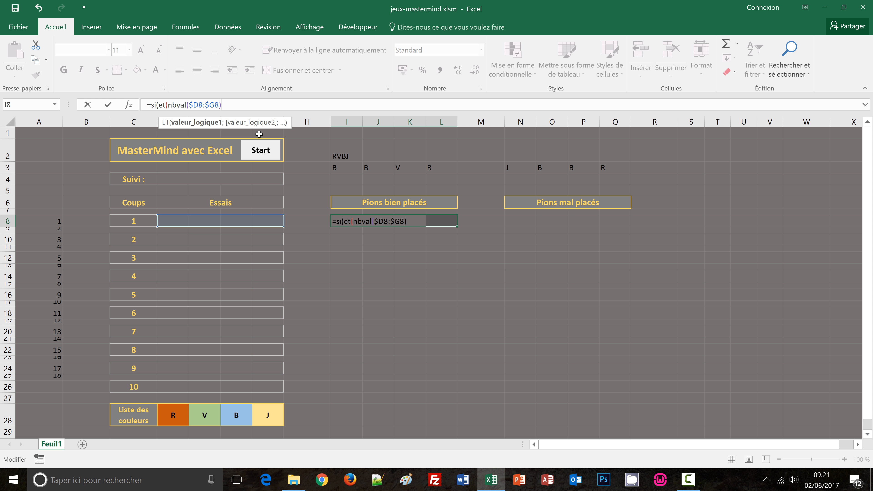
text(=4;)
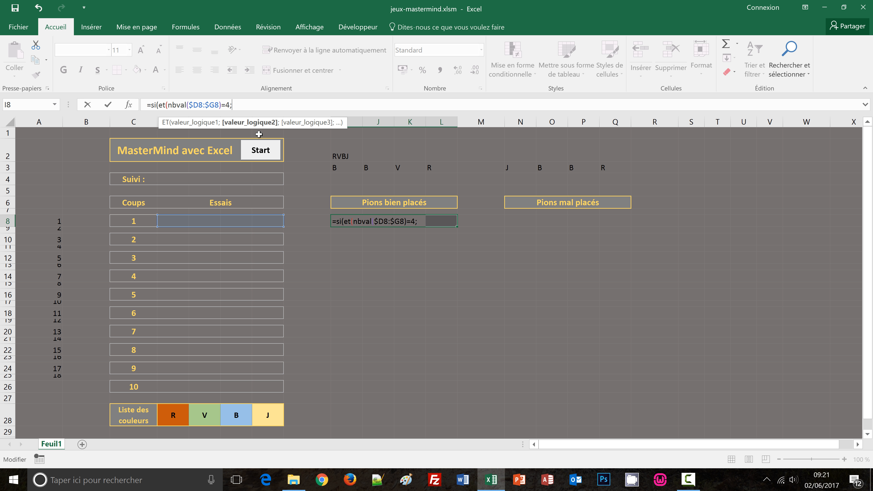
Add D8=N$3 as the second ET condition, with only the row of the code cell fixed, and close the test
click(178, 221)
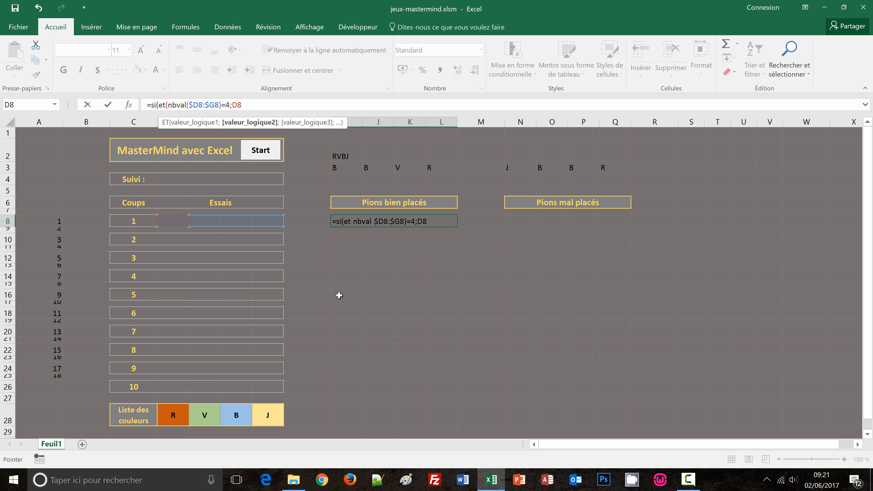
text(=)
click(511, 168)
key(F4)
key(F4)
text())
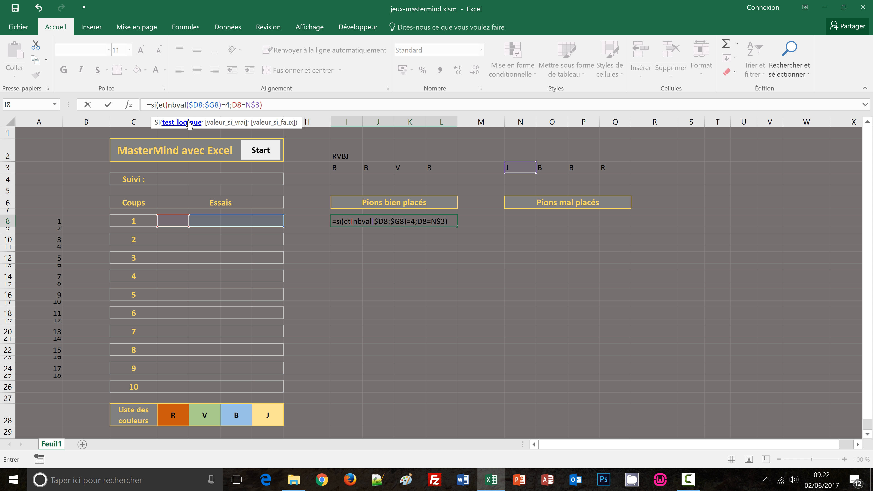
Return "O" when the test is true and N$3 otherwise, and enter the formula in all of I8 to L8
text(;)
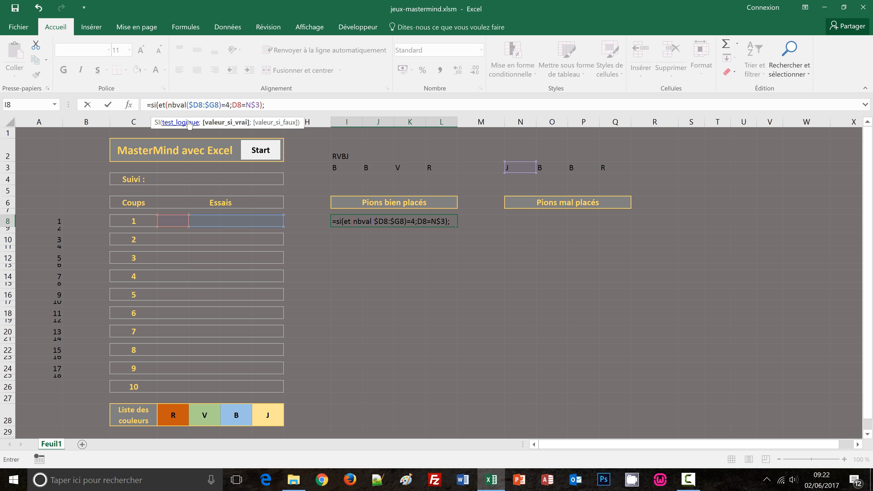
text("O";)
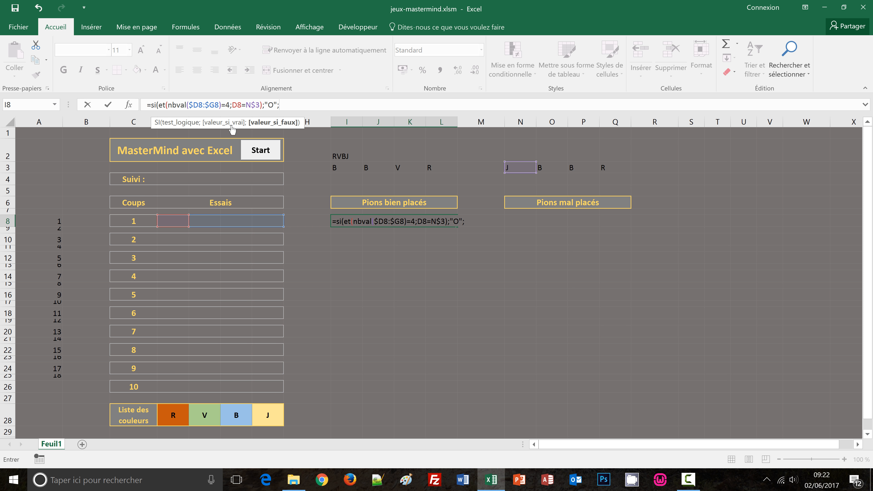
click(511, 167)
key(F4)
key(F4)
text())
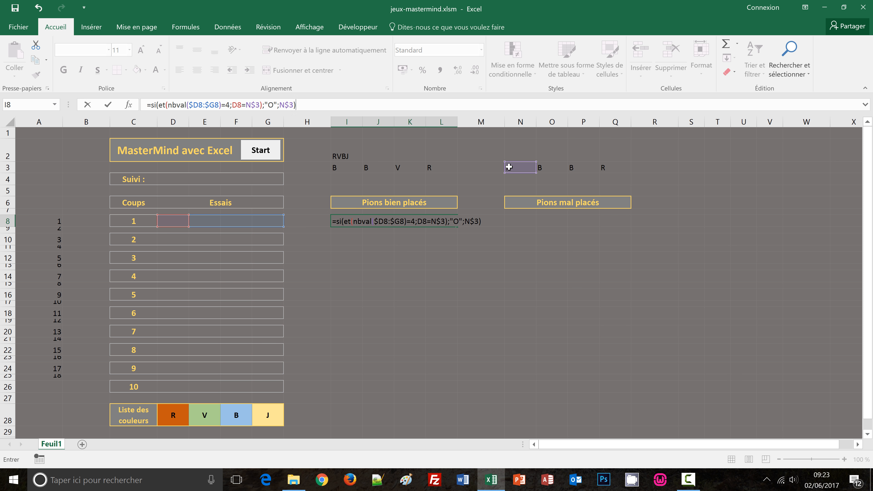
key(ctrl+Return)
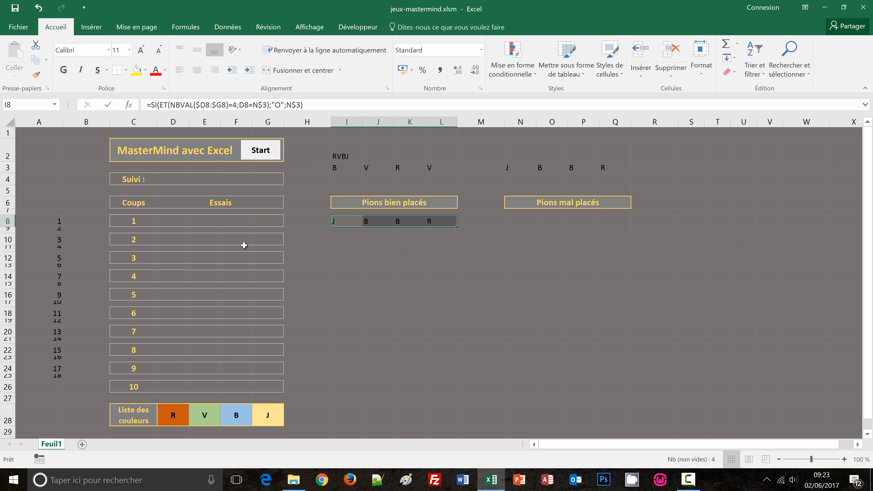
Test the well-placed formula by entering the attempt r, j, v, b in cells D8 to G8
click(173, 223)
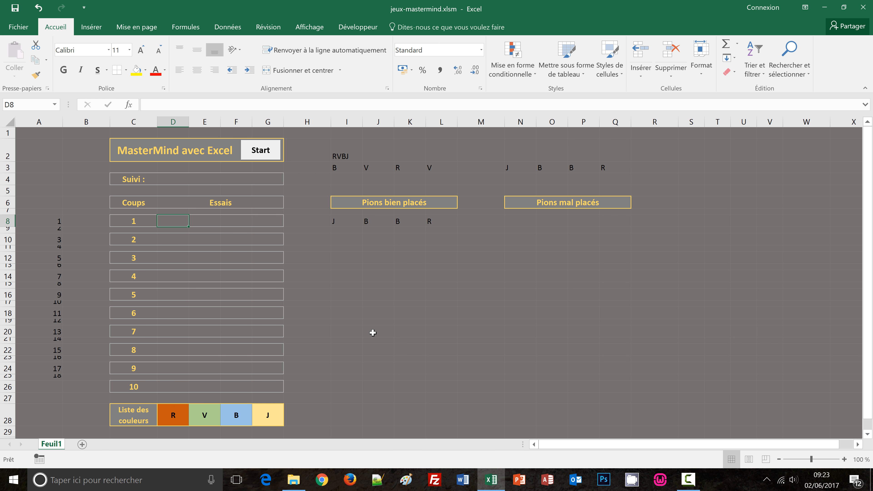
text(r)
key(Return)
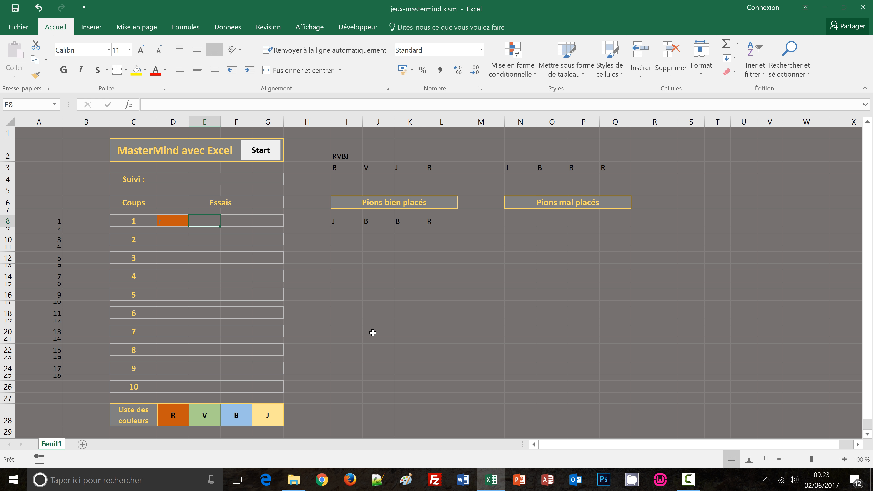
text(j)
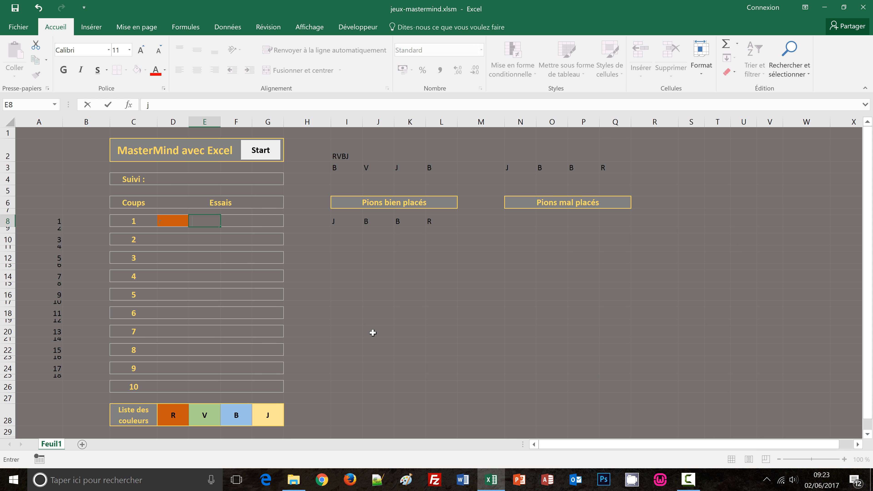
key(Return)
text(v)
key(Return)
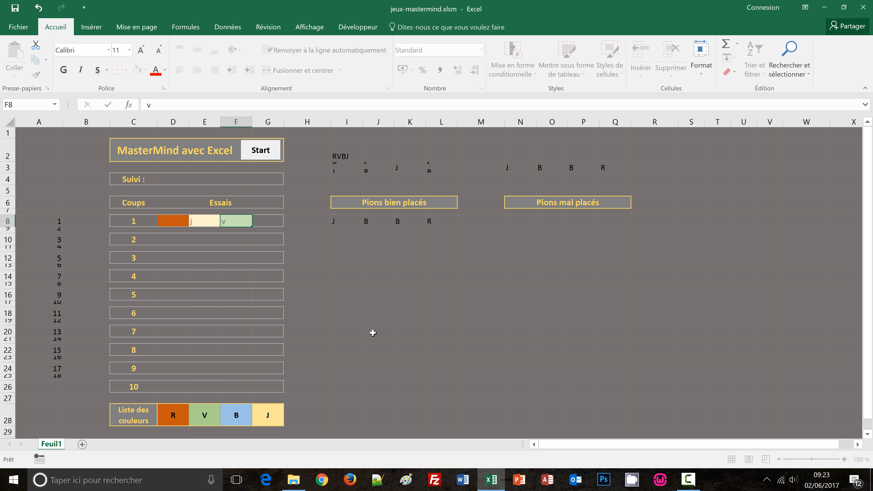
text(b)
key(Return)
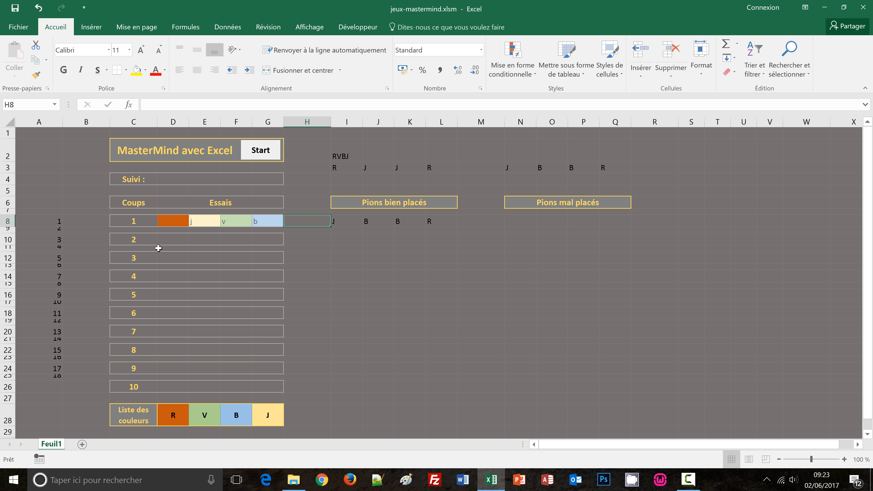
Test a match by replacing D8 with j and changing the neighbouring pegs, and reset the game with the Start button
click(172, 222)
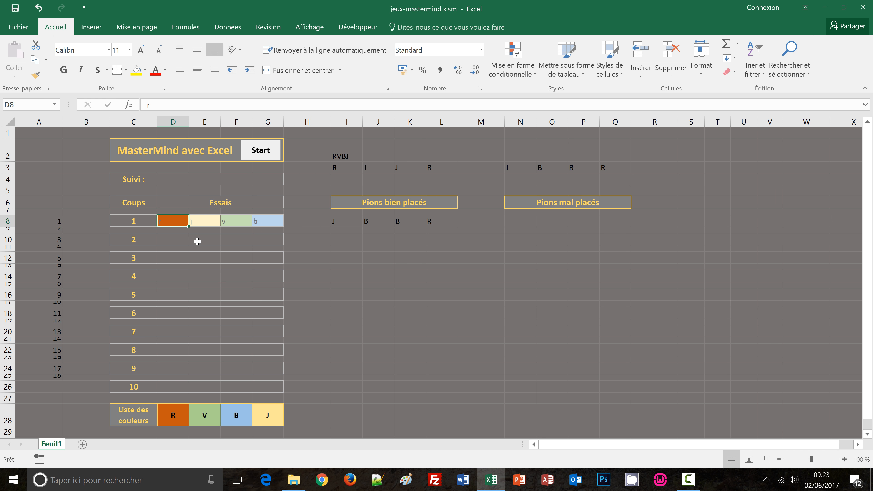
text(j)
key(Tab)
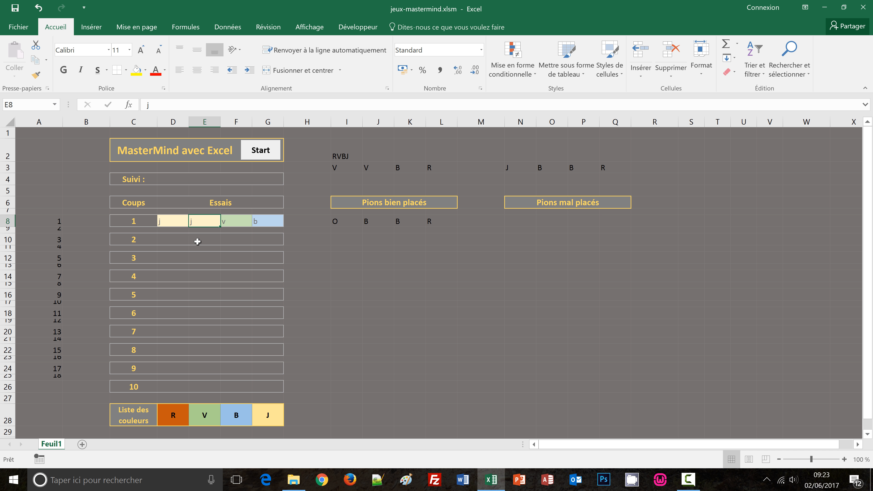
text(vv)
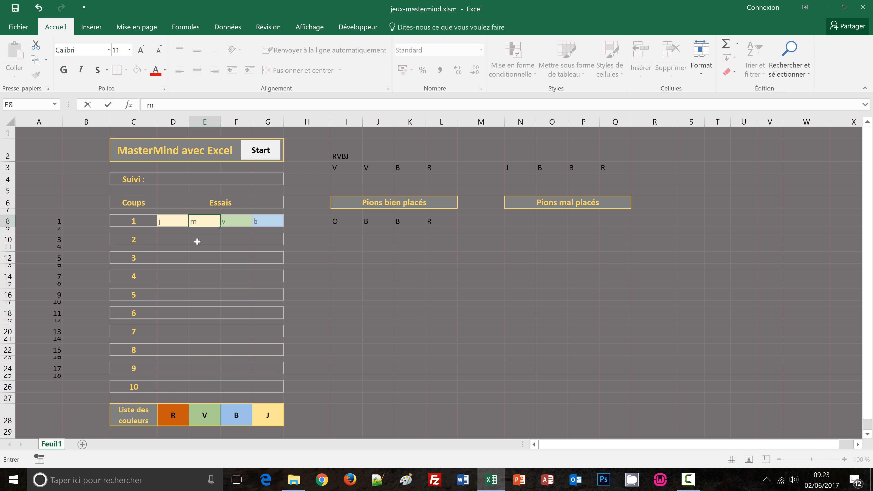
key(Tab)
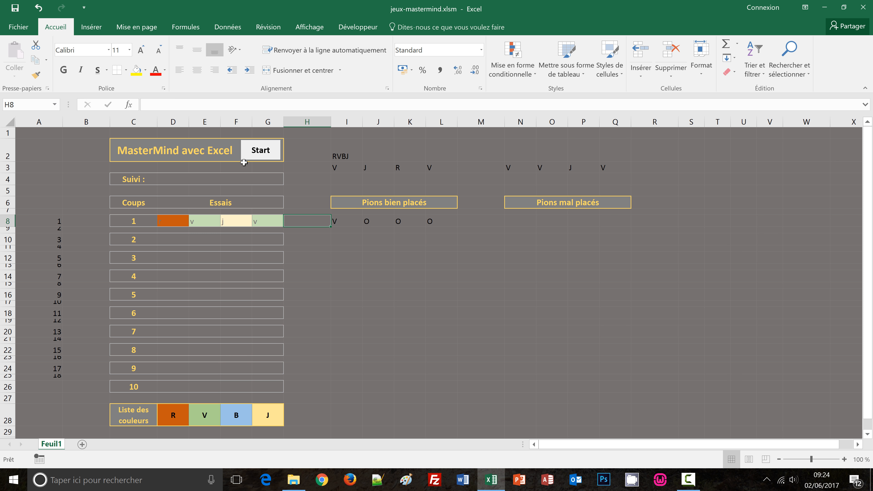
click(260, 160)
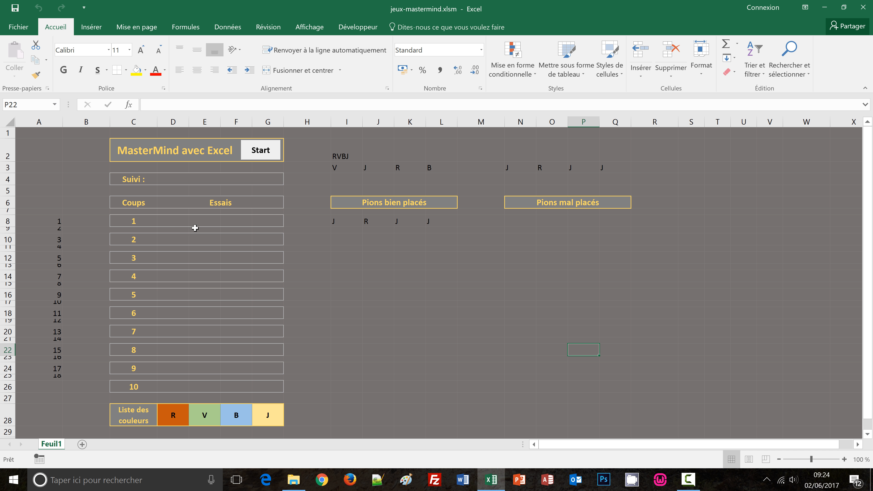
Test the well-placed formulas on the new code by entering the attempt j, b, j, v in cells D8 to G8
click(172, 222)
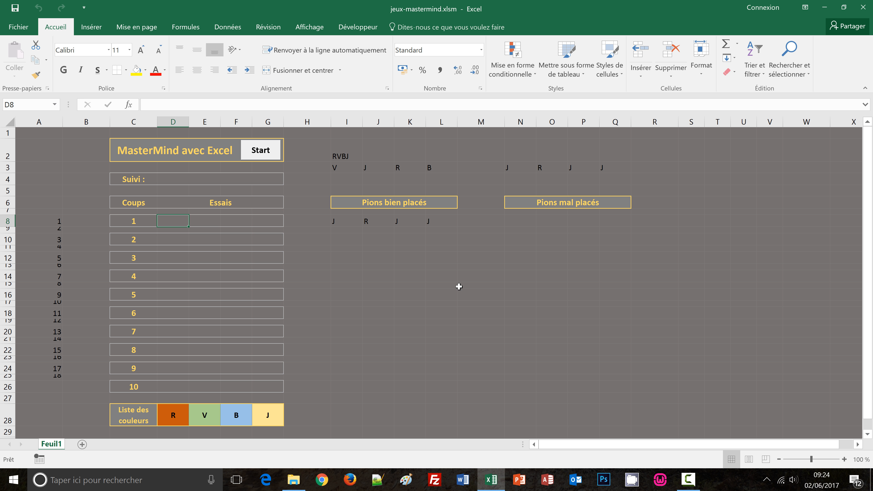
text(j)
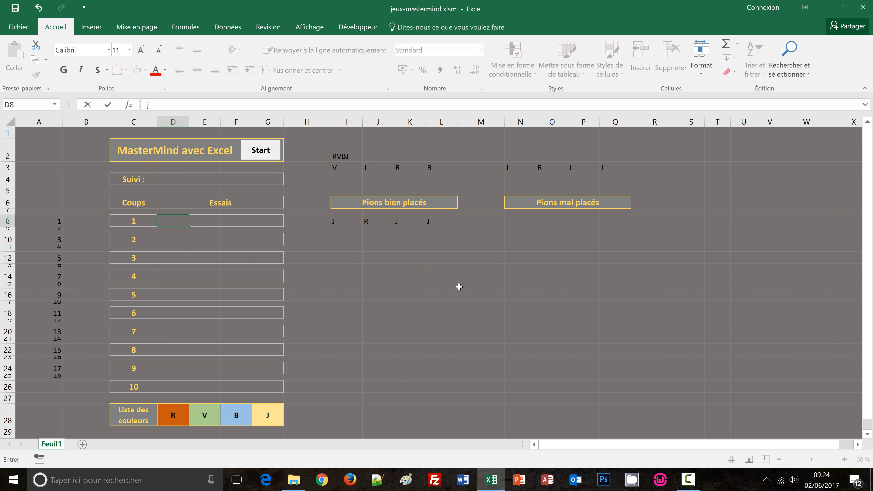
key(Tab)
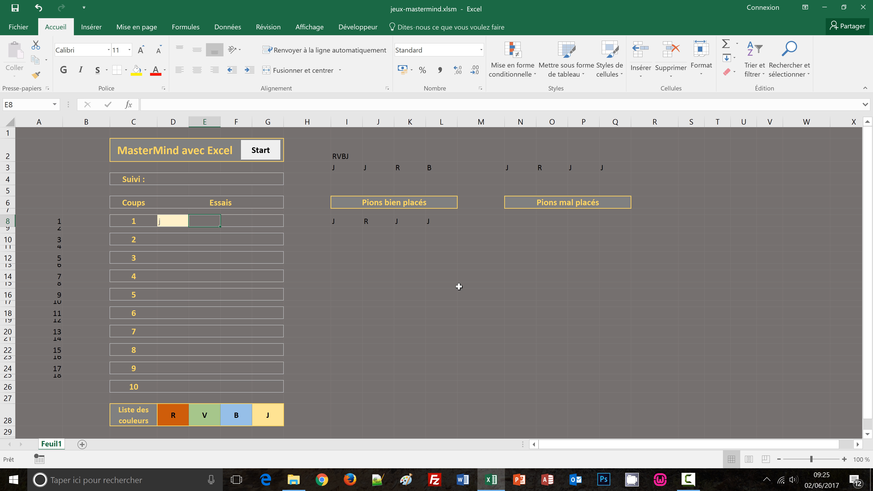
text(b)
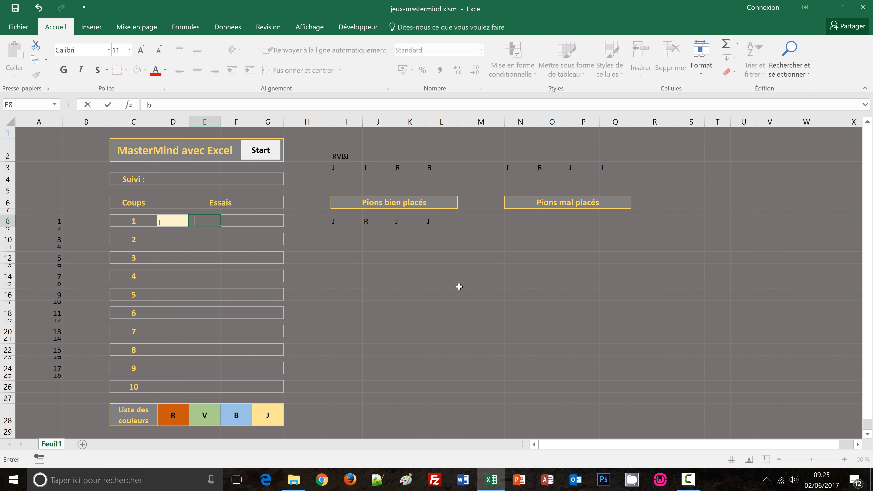
key(Tab)
text(j)
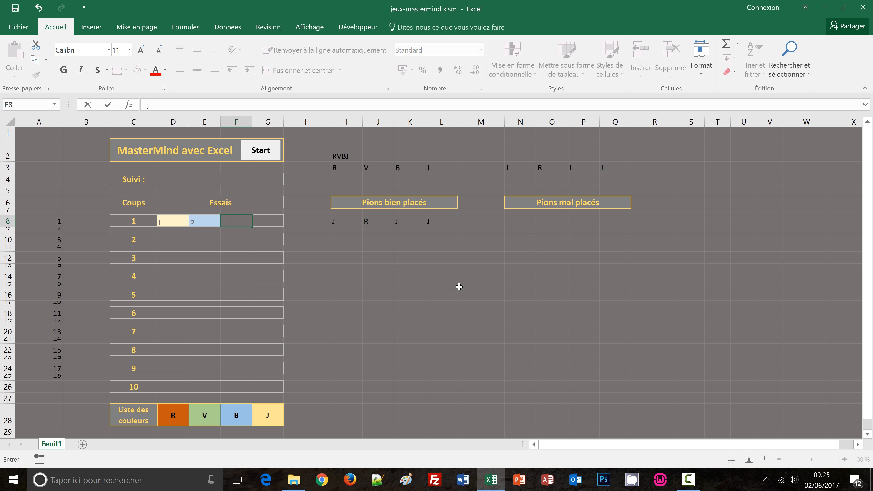
key(Tab)
text(v)
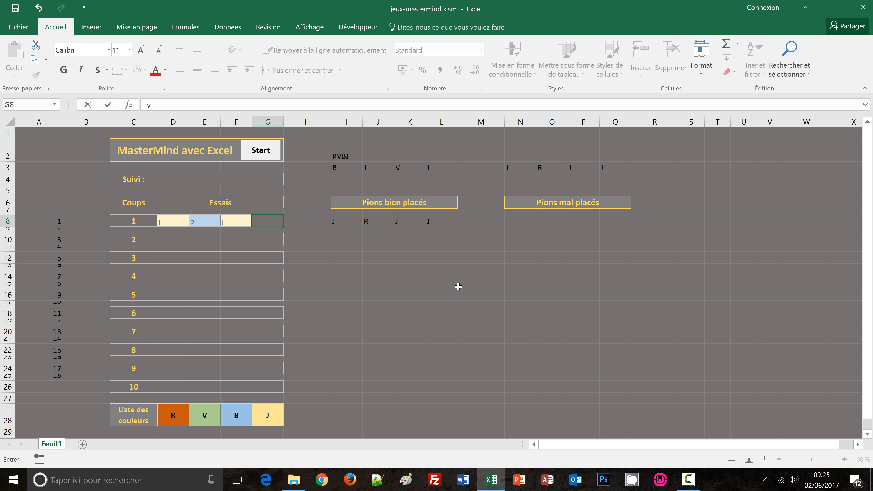
key(Tab)
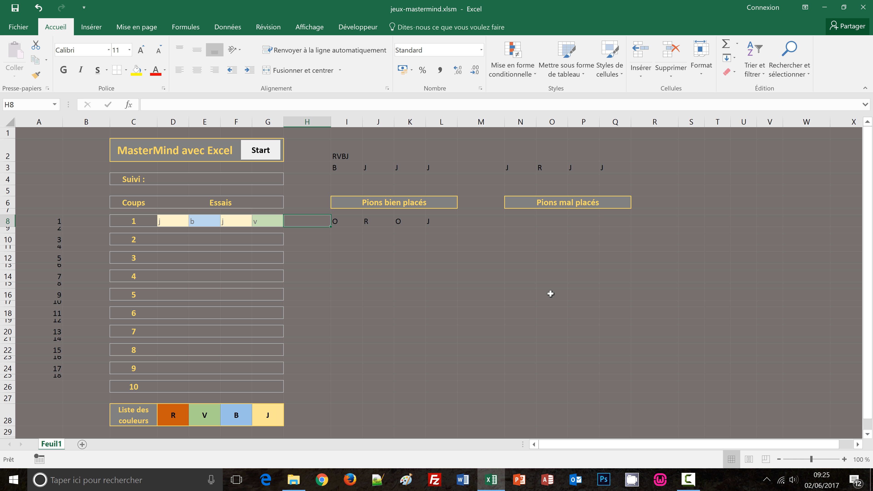
Copy the well-placed formulas from I8:L8 to the same columns of every other attempt row, from row 10 to row 26
click(343, 220)
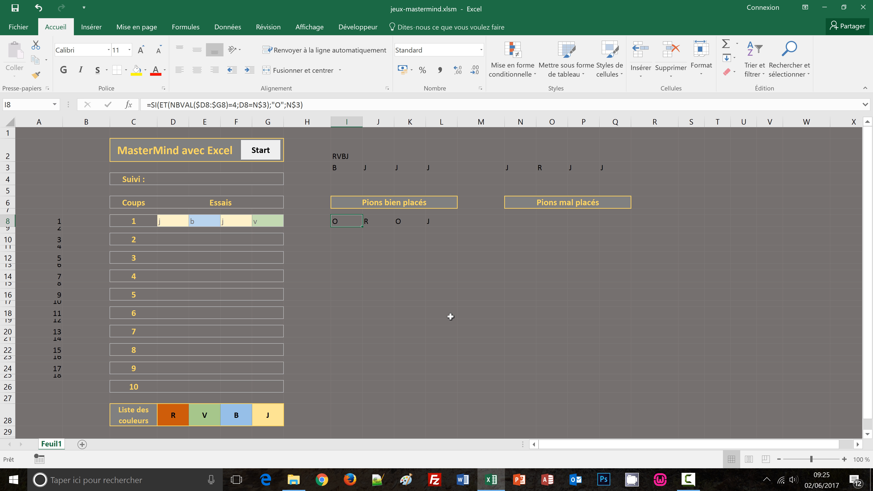
drag(340, 223, 444, 222)
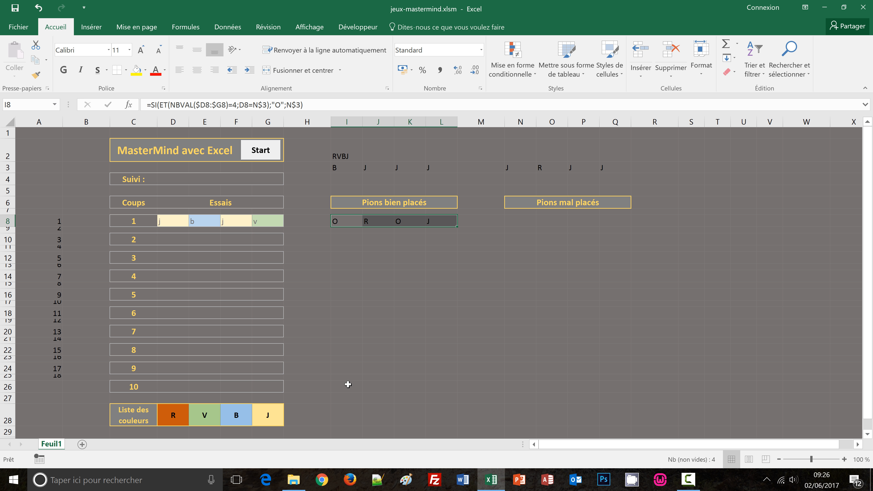
key(ctrl+c)
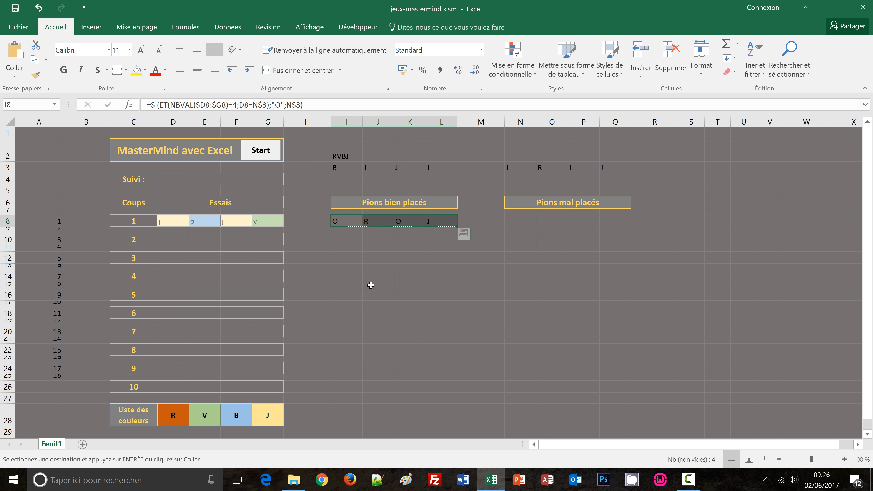
click(349, 241)
key(ctrl+v)
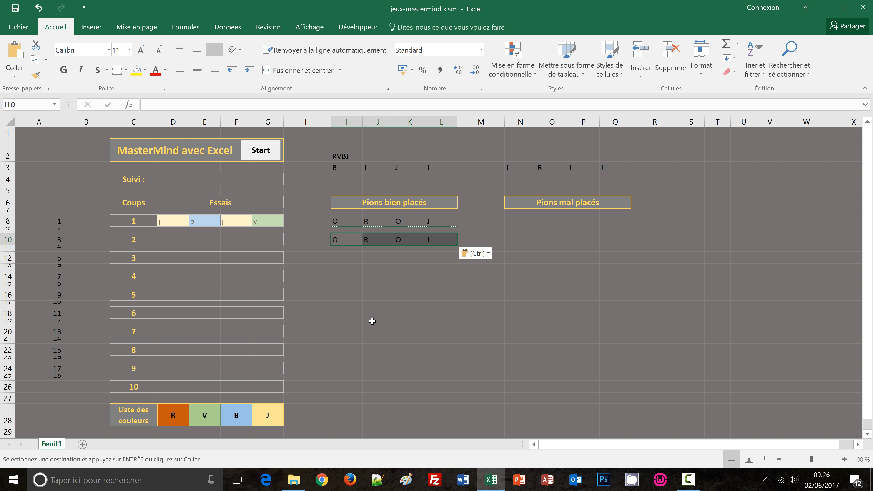
click(343, 259)
key(ctrl+v)
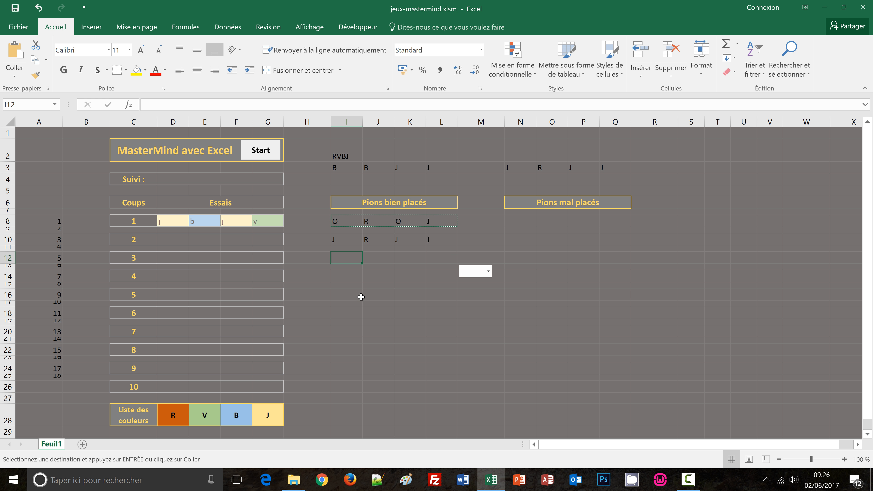
click(344, 277)
key(ctrl+v)
click(343, 296)
key(ctrl+v)
click(349, 313)
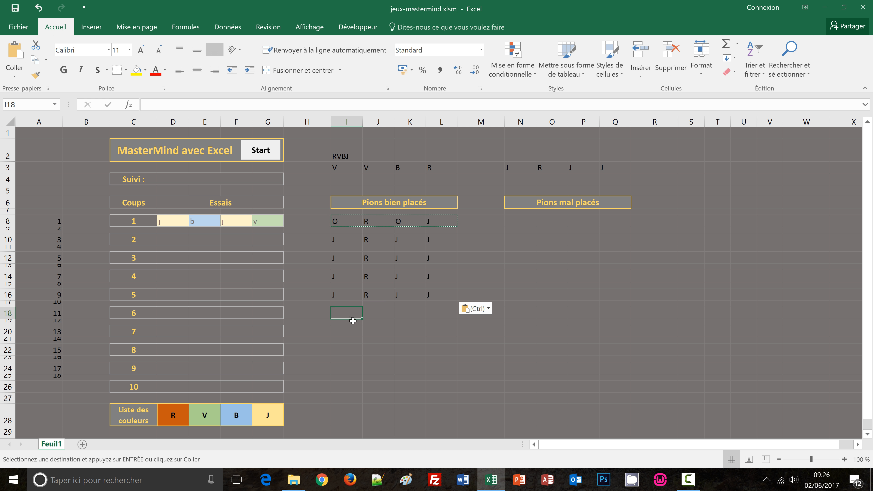
key(ctrl+v)
click(345, 332)
key(ctrl+v)
click(344, 350)
key(ctrl+v)
click(351, 371)
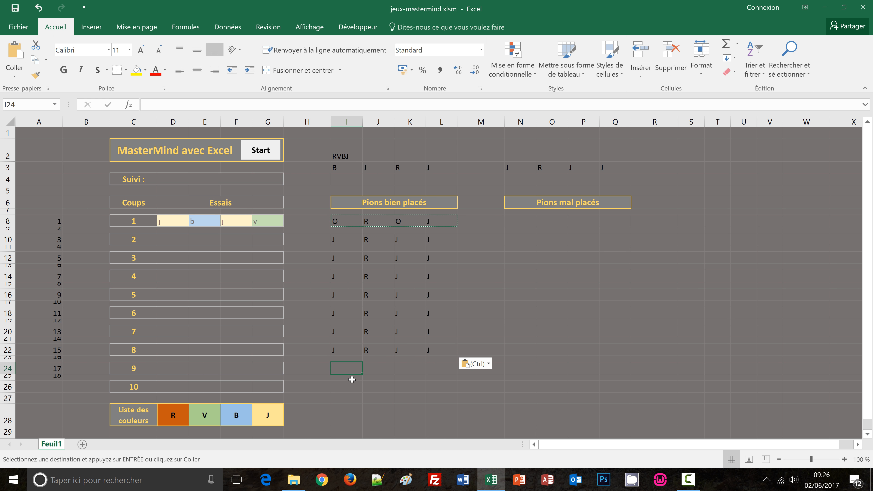
key(ctrl+v)
click(341, 389)
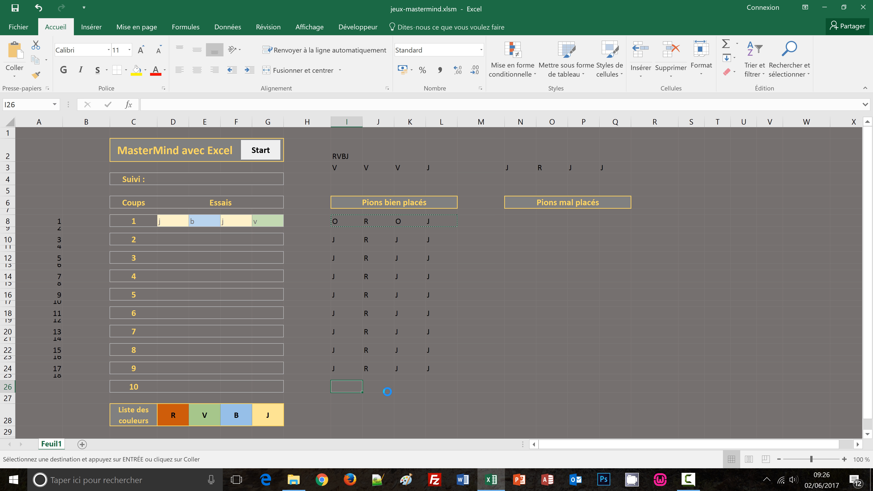
key(ctrl+v)
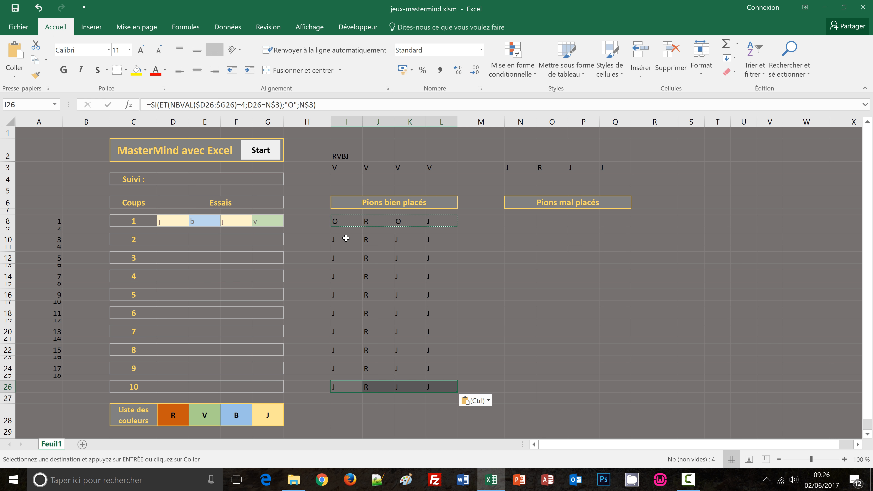
key(Escape)
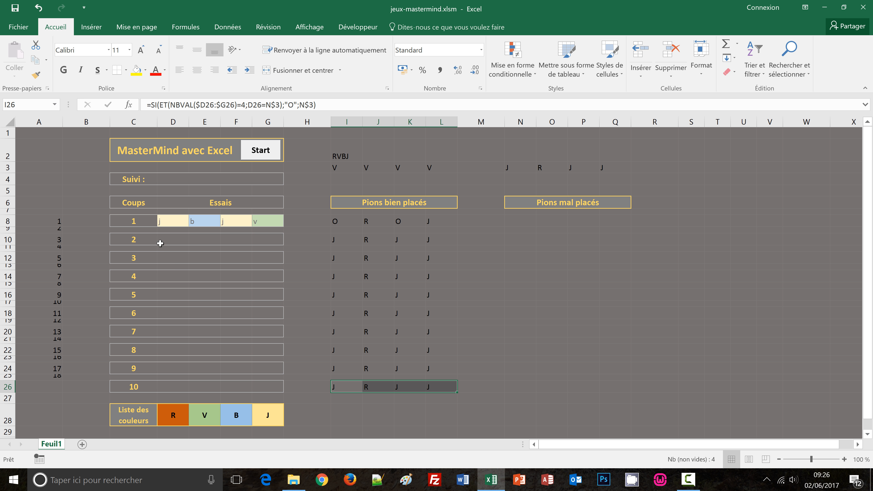
Restart the game with the Start button and enter the first attempt b, r, v, r in cells D8 to G8
click(160, 243)
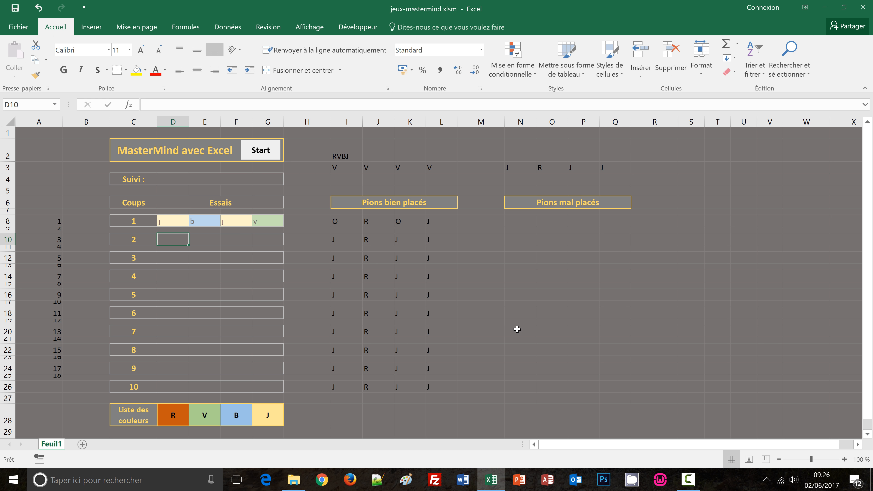
click(265, 156)
click(171, 222)
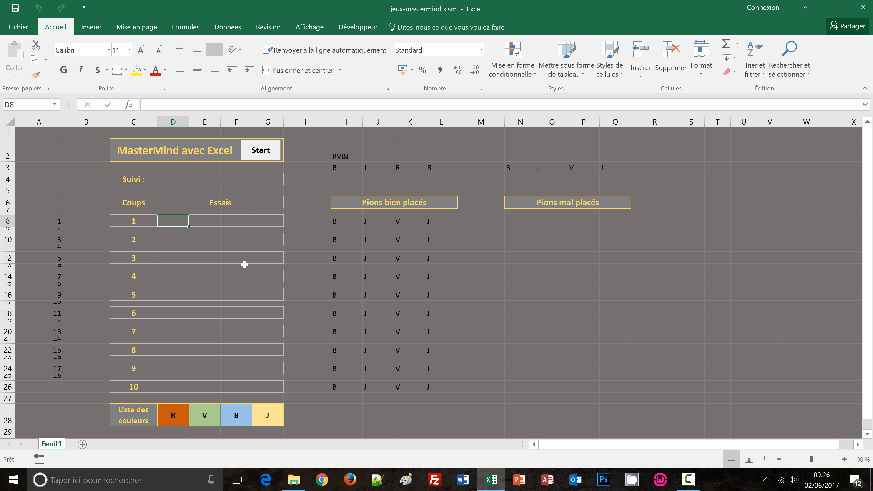
text(b)
key(Return)
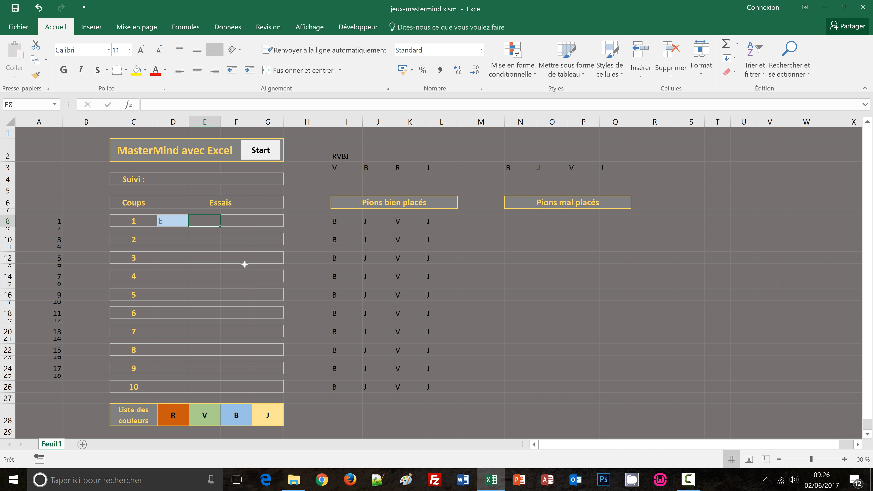
text(r)
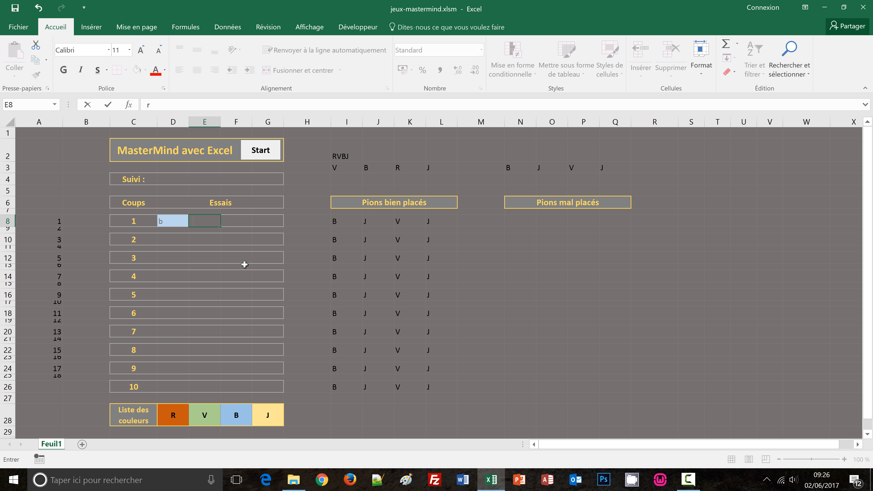
key(Return)
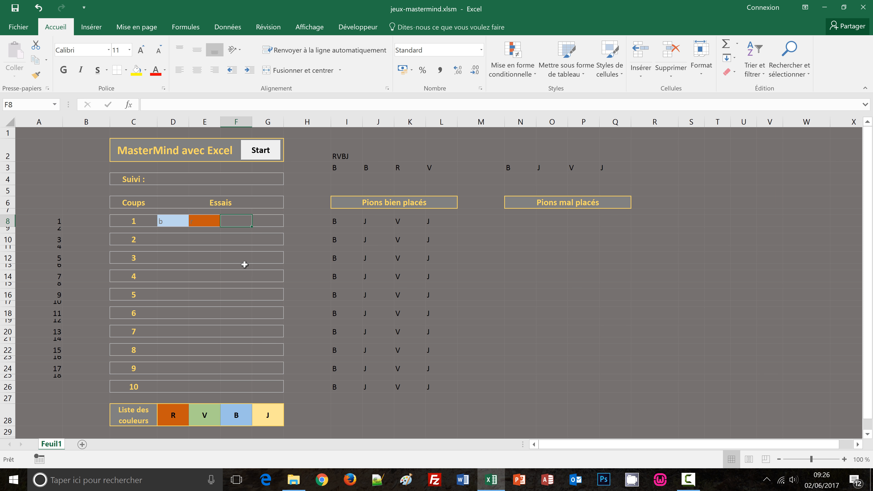
text(v)
key(Return)
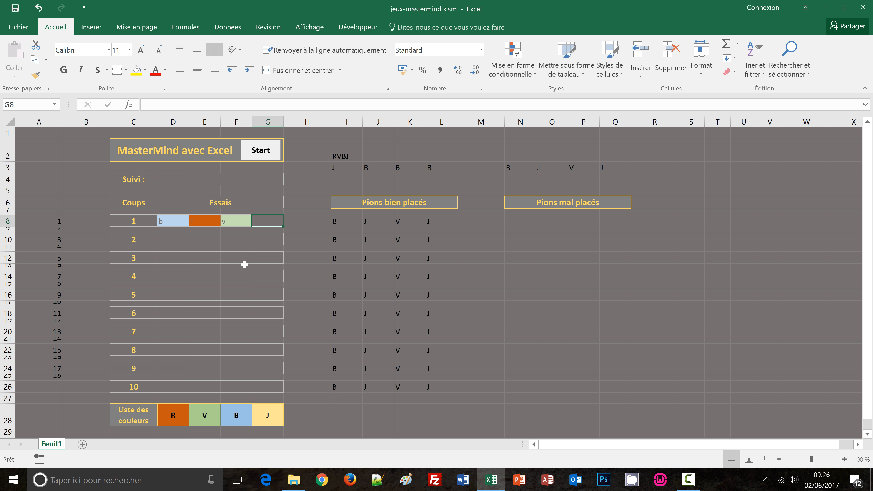
text(r)
key(Return)
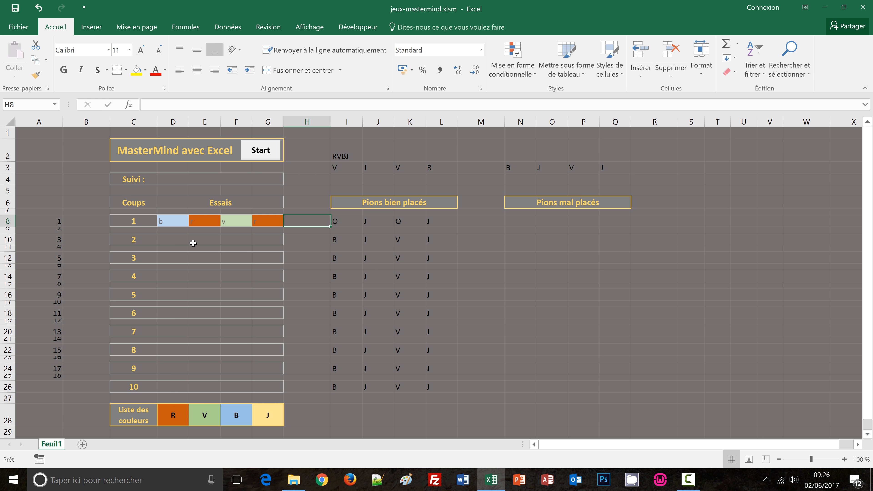
Enter the second attempt b, j, v, r in cells D10 to G10 to test the copied formulas
click(168, 240)
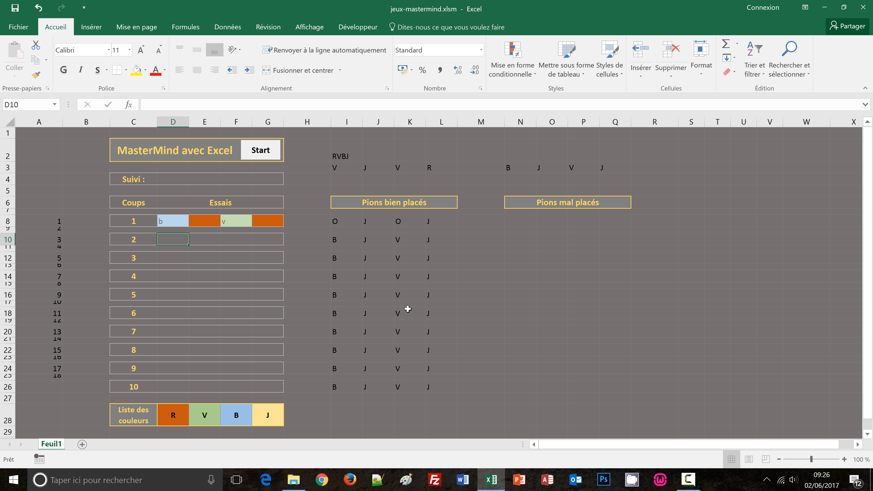
text(b)
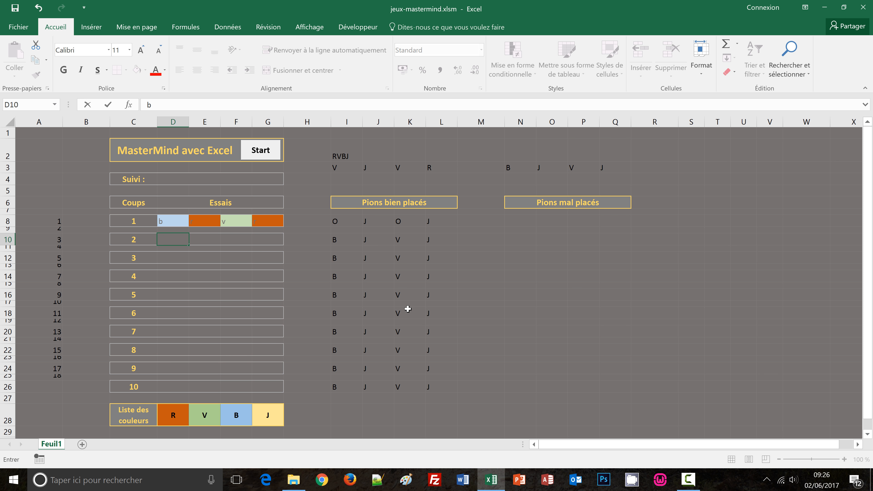
key(Tab)
key(Tab)
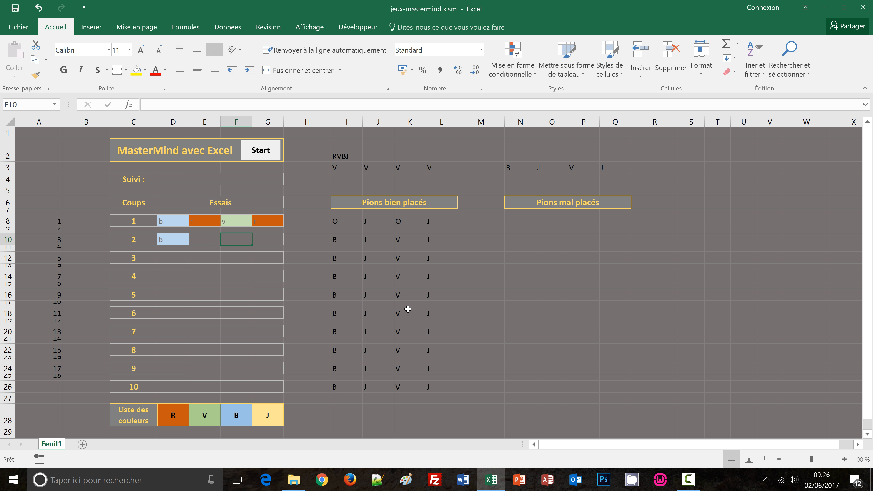
text(v)
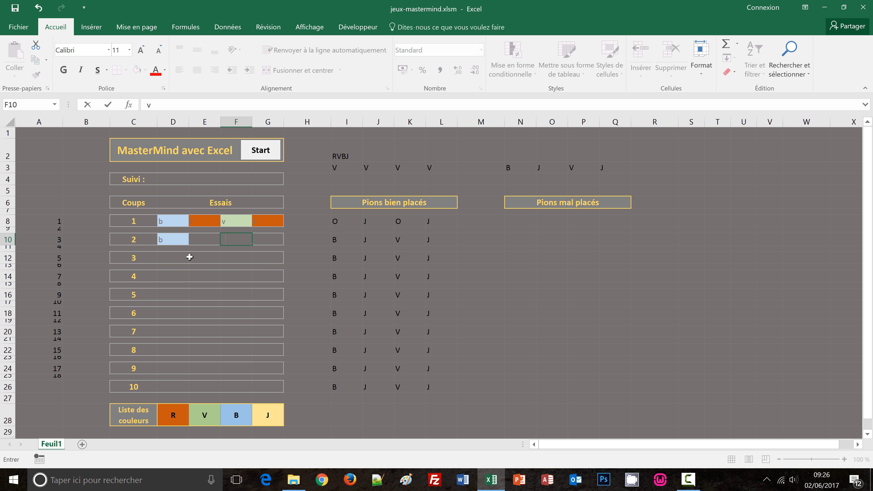
click(194, 240)
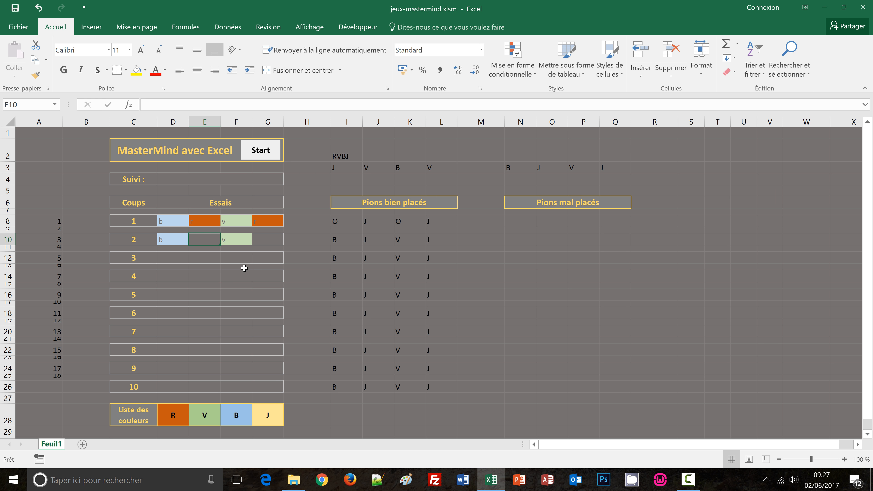
text(j)
key(Tab)
click(267, 240)
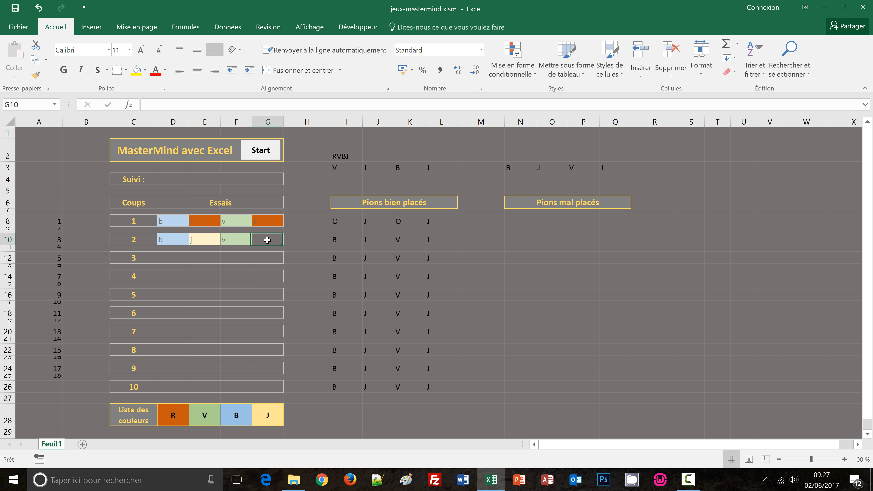
text(r)
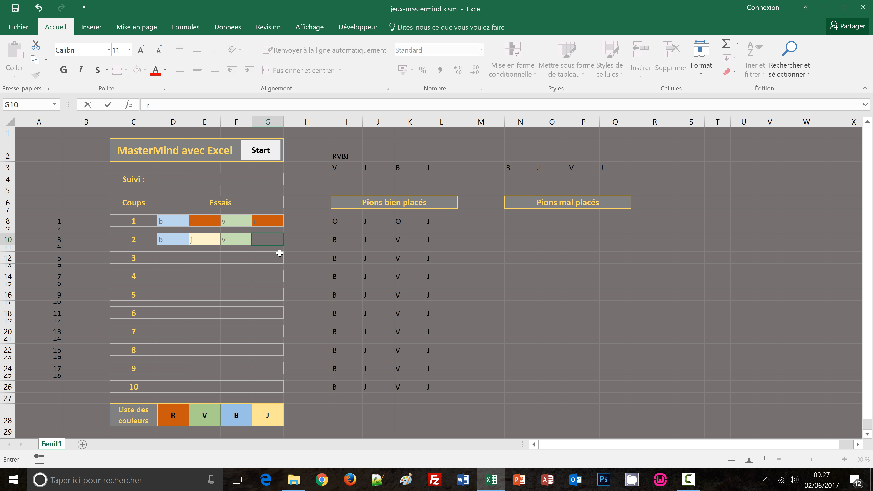
key(Tab)
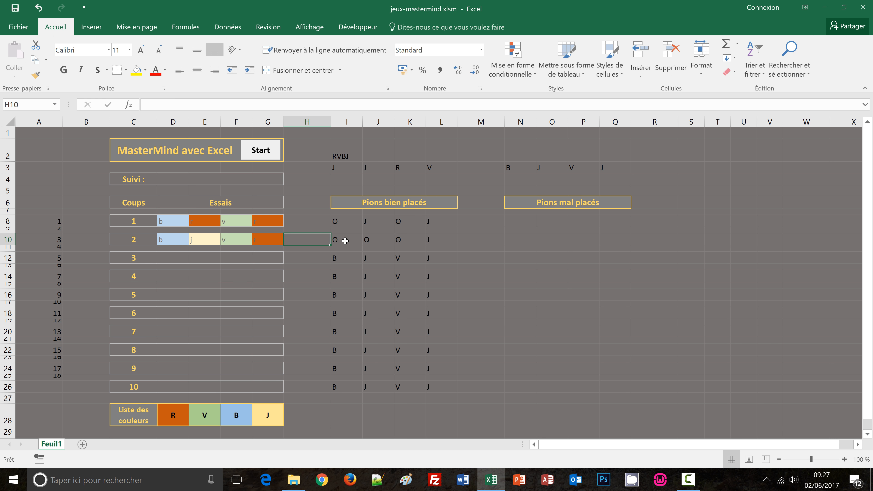
Enter the third attempt b, j, v, j in cells D12 to G12 to test the copied formulas
click(172, 261)
text(b)
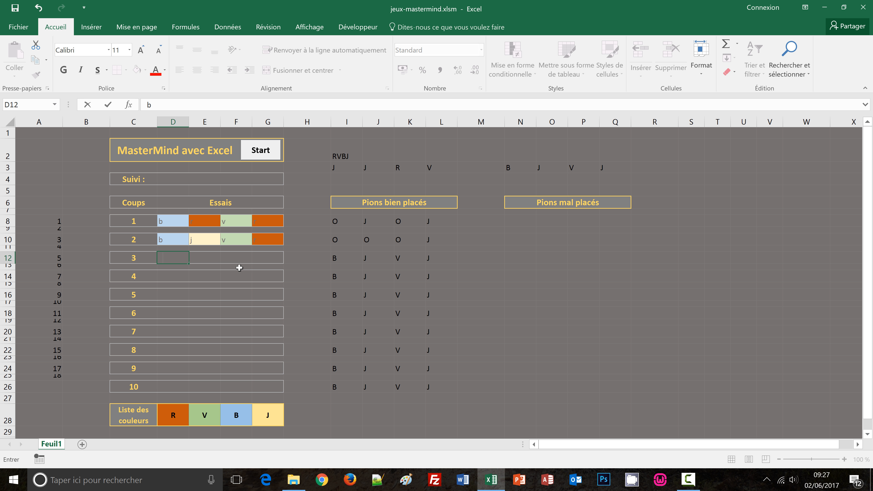
key(Tab)
text(j)
key(Tab)
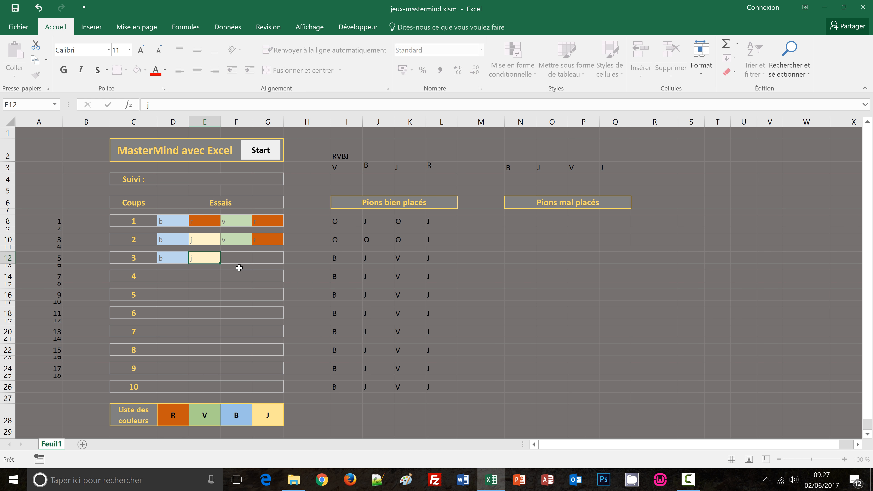
text(v)
key(Tab)
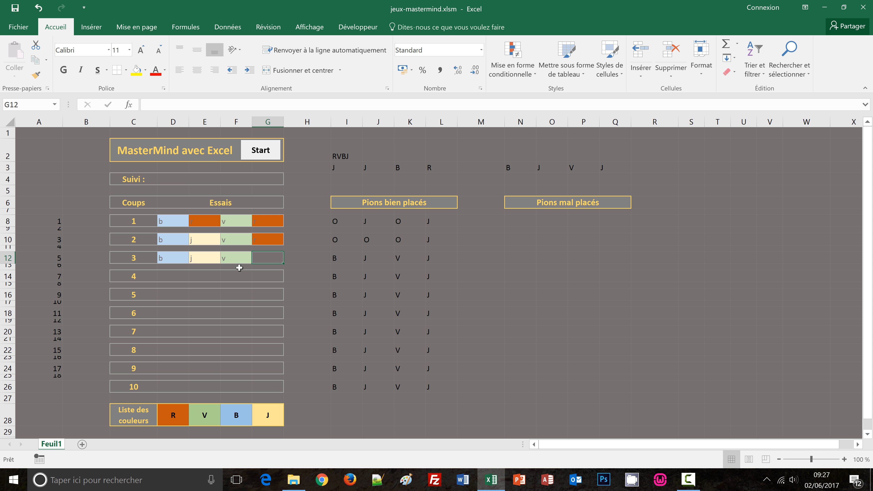
text(j)
key(Tab)
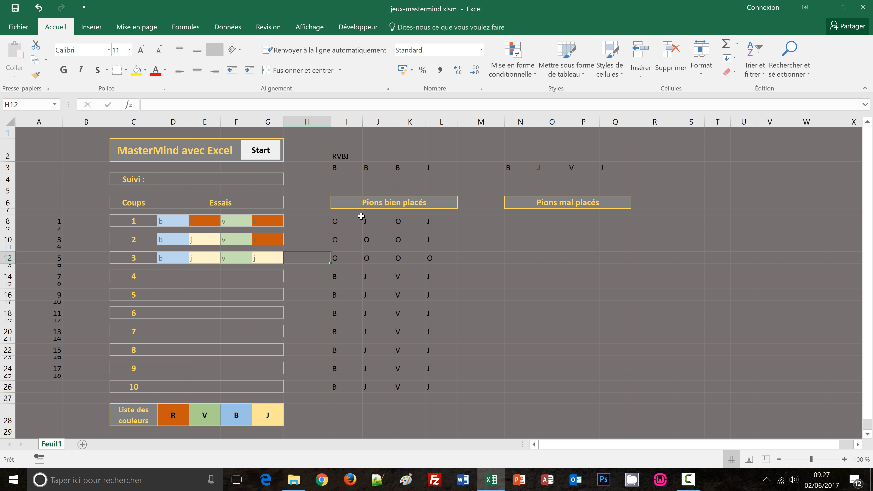
Restart the game with the Start button to clear the attempts and draw a new code
click(269, 155)
click(517, 223)
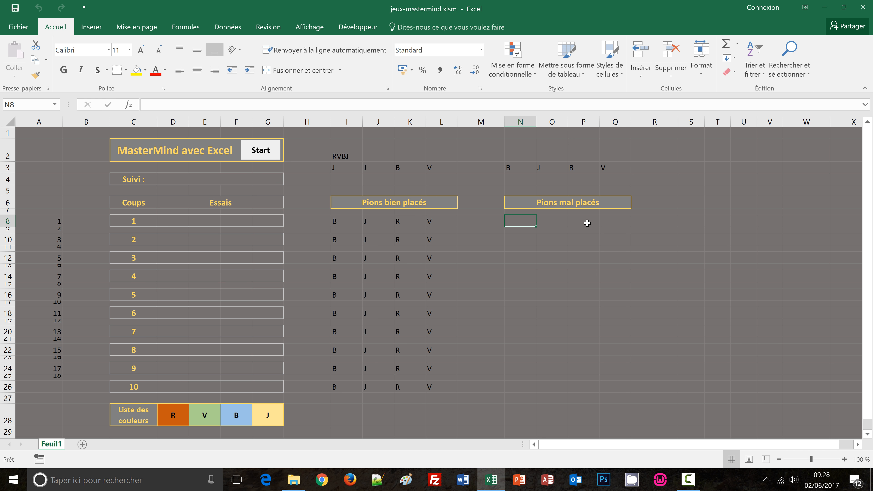
text(=)
key(Escape)
In N8:Q8, begin the misplaced-peg formula with =si(et( and the first condition nbval($D8:$G8)=4
drag(533, 221, 613, 220)
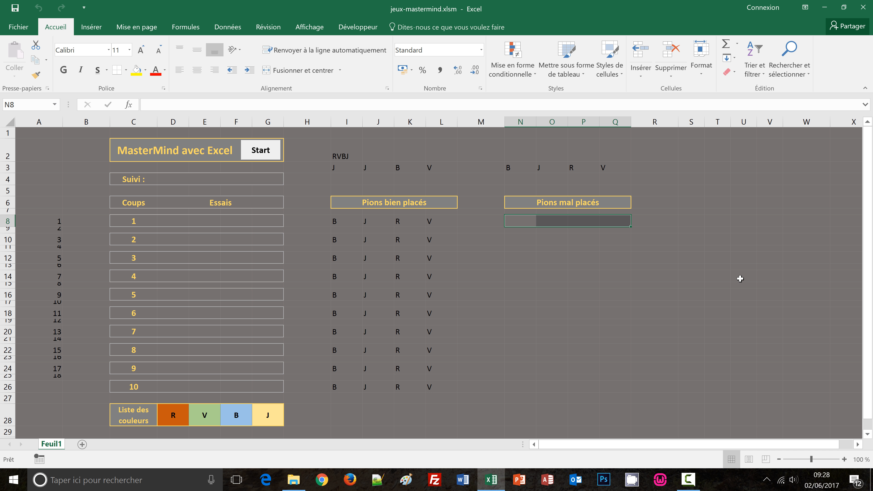
text(=)
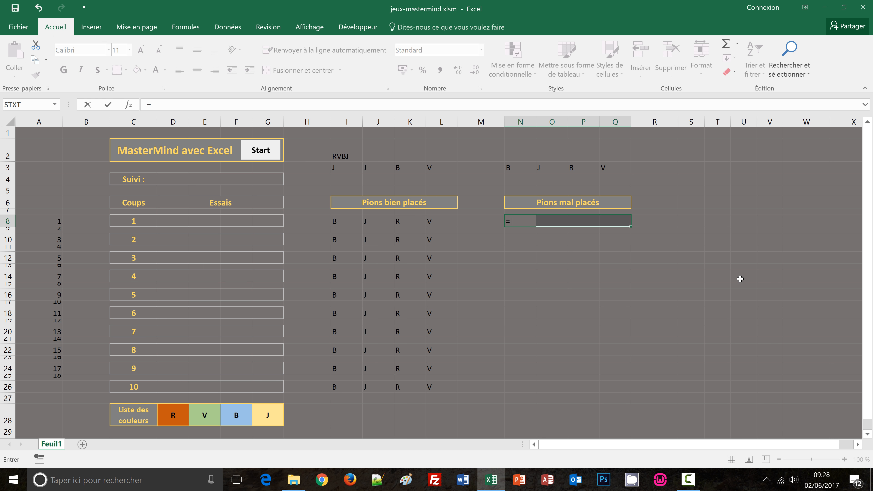
text(si()
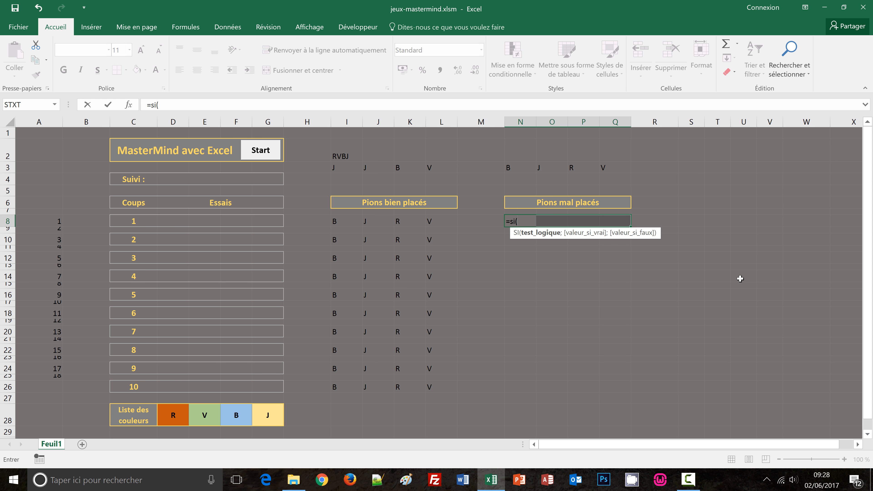
text(et()
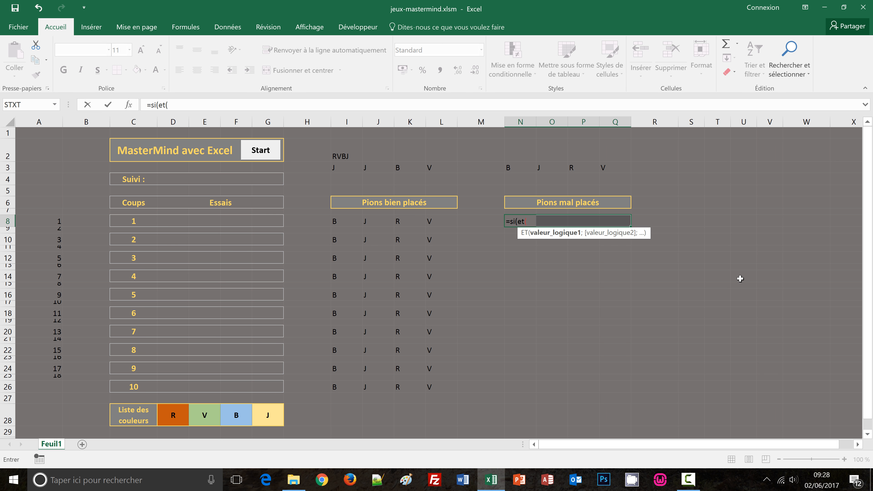
text(nbva)
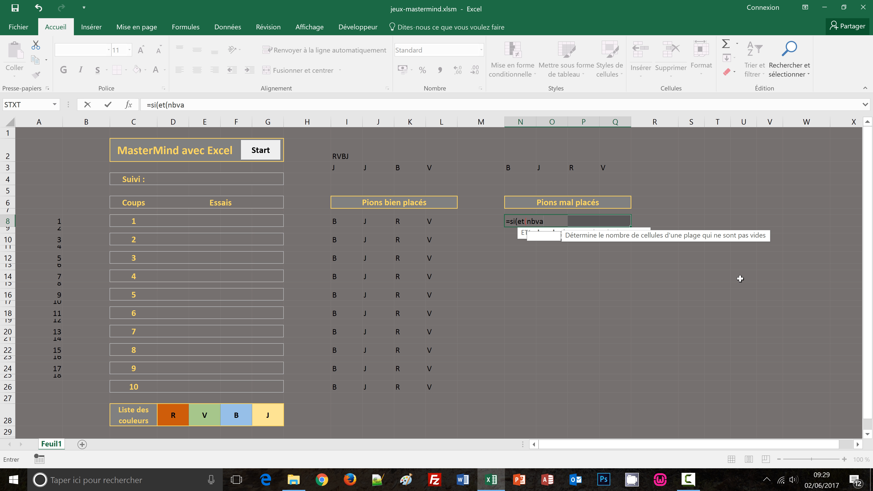
text(l()
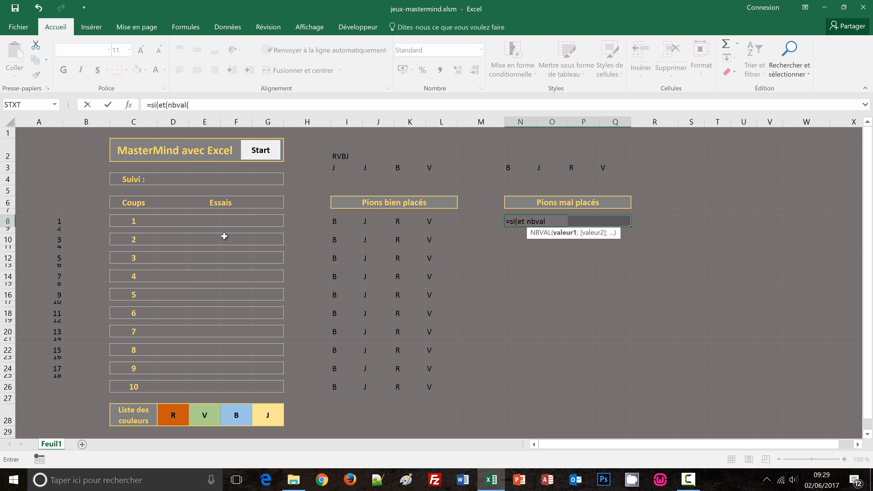
drag(164, 221, 269, 222)
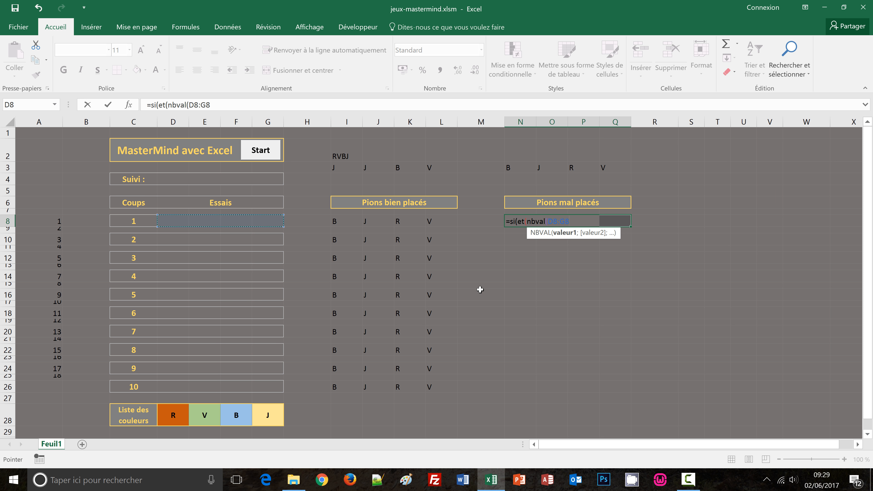
key(F4)
key(F4)
key(F4)
text()=4)
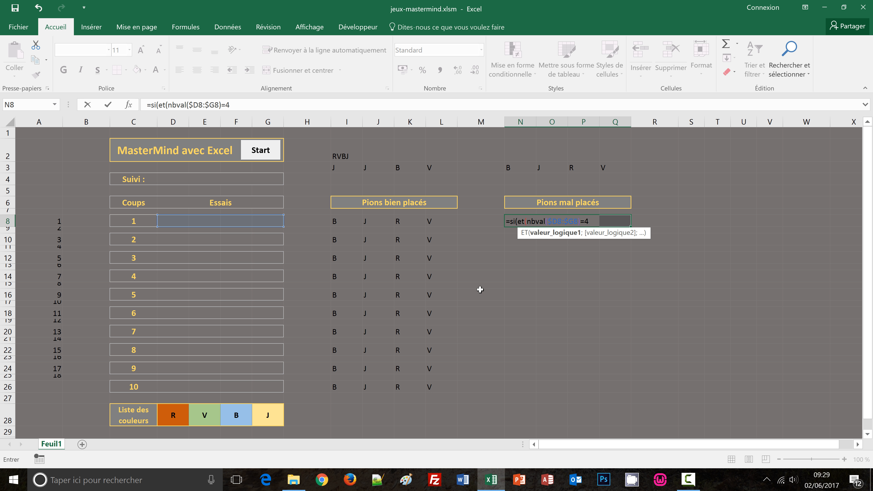
Add I8<>"O" as the second ET condition, to exclude pegs already well placed
text(;)
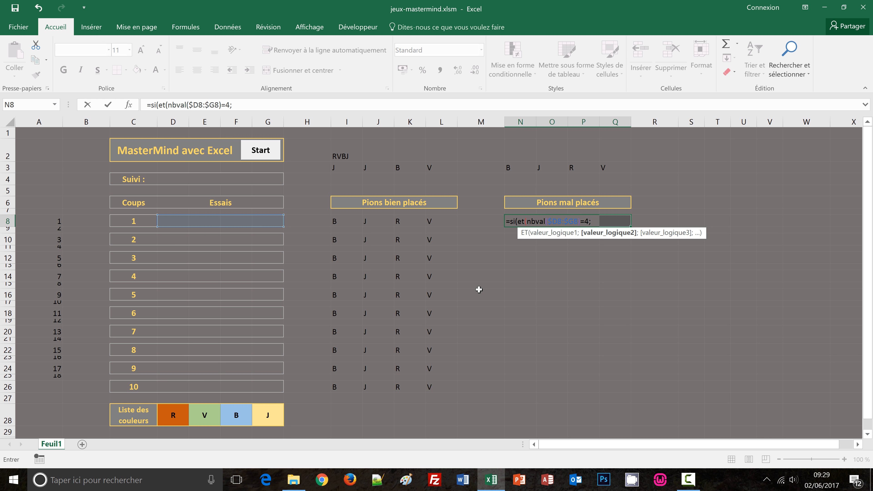
click(336, 222)
text(<>")
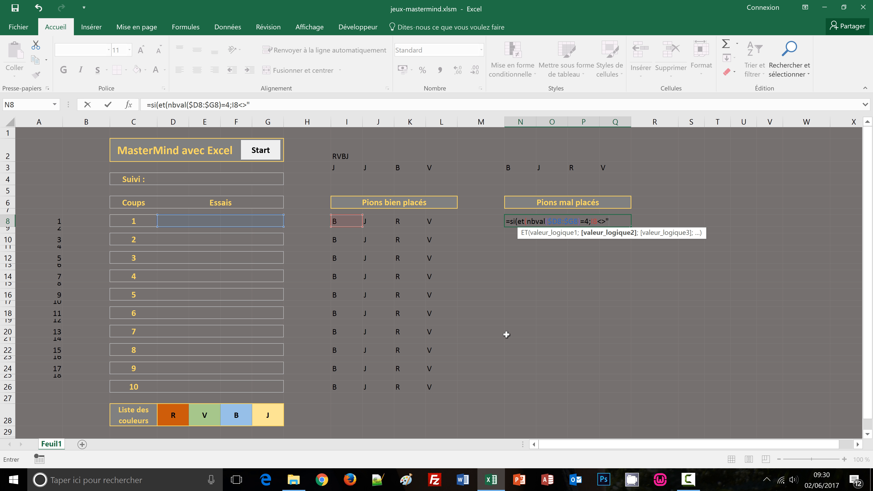
text(O";)
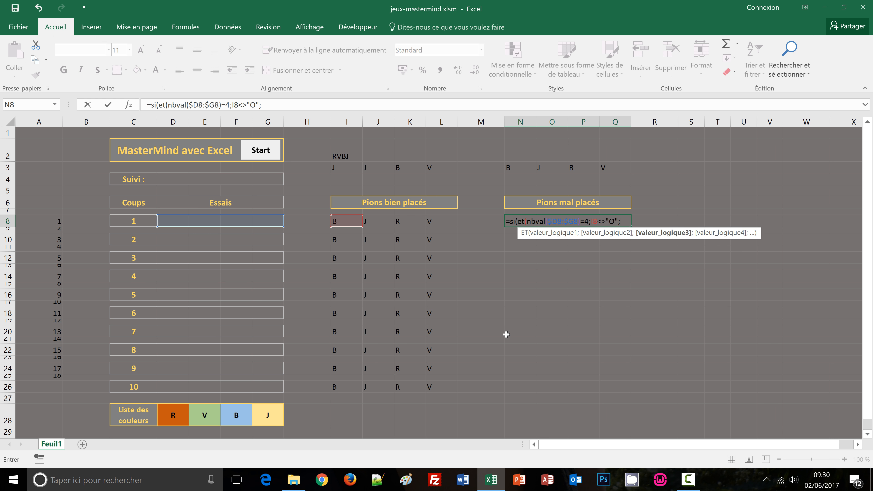
Start the third ET condition with nb.si(A8:D8;D8) followed by a minus sign, keeping the range references relative
text(b)
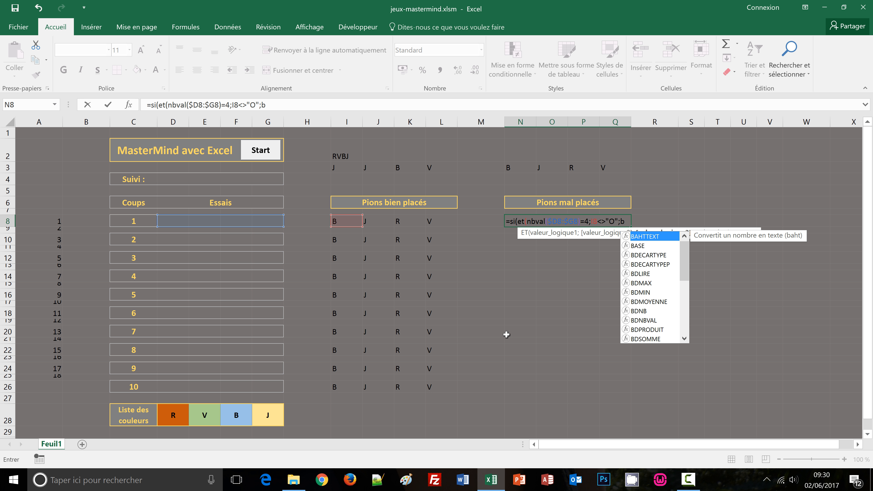
key(BackSpace)
text(nb)
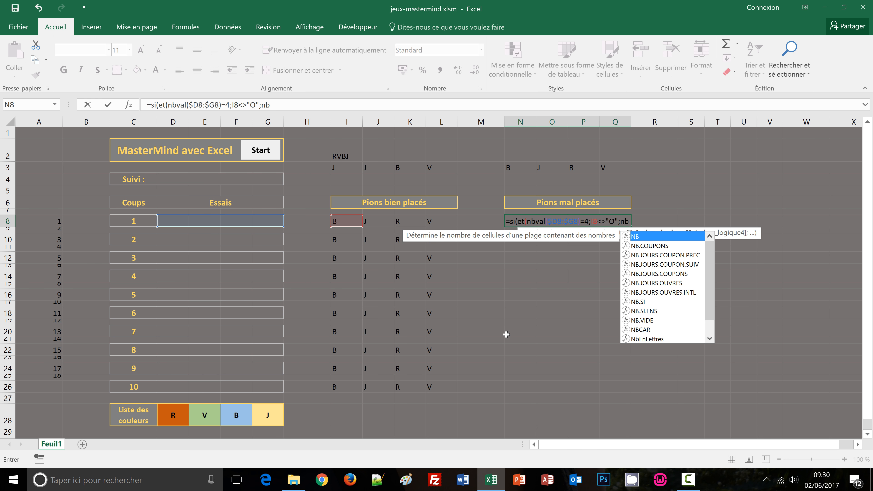
text(.si()
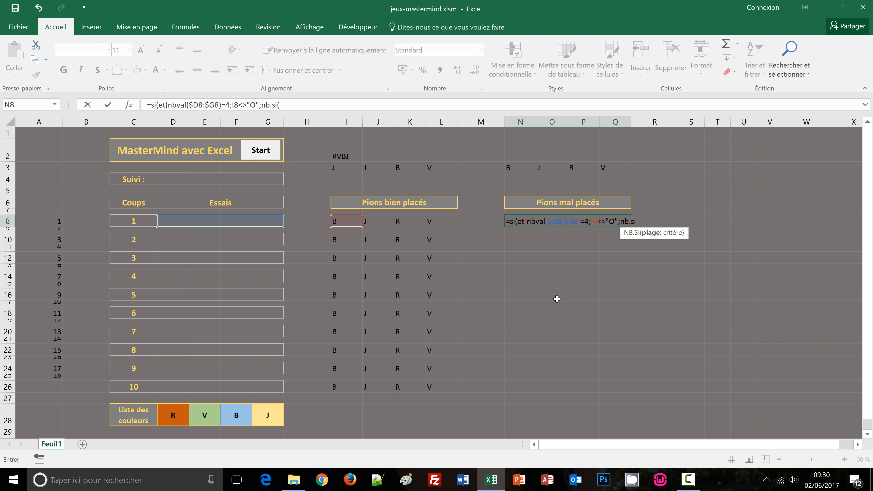
click(42, 223)
drag(44, 222, 85, 224)
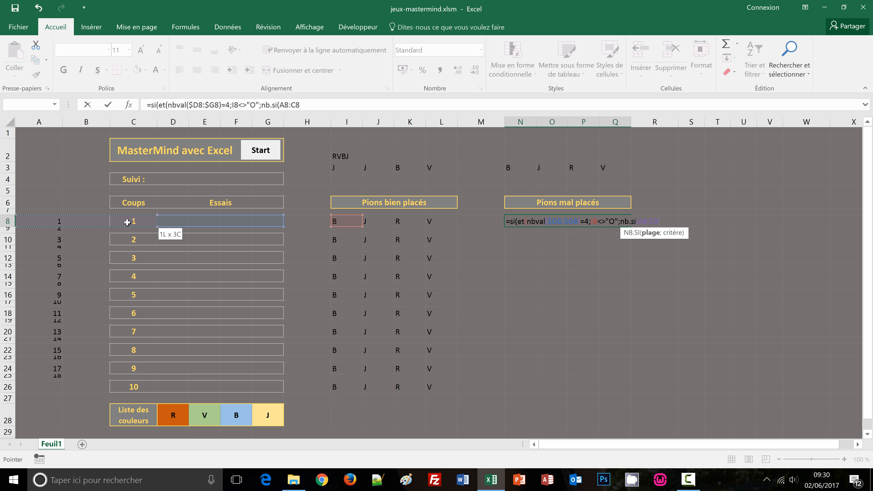
drag(156, 224, 172, 224)
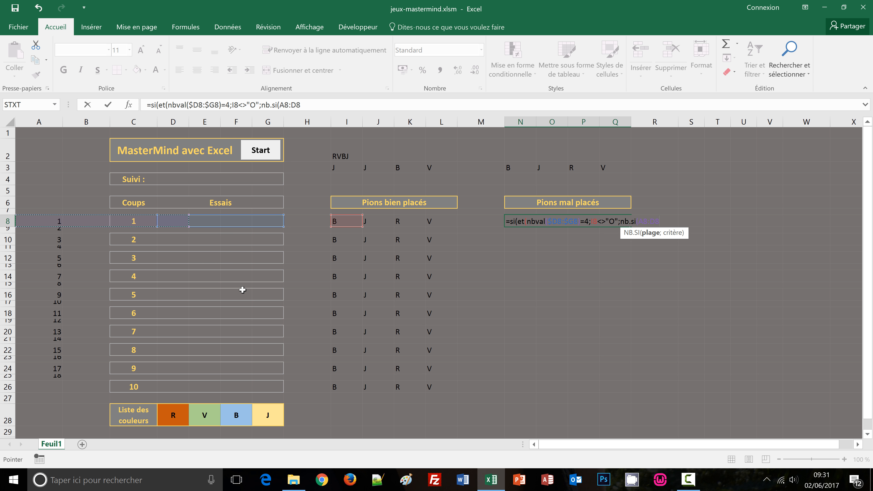
text(;)
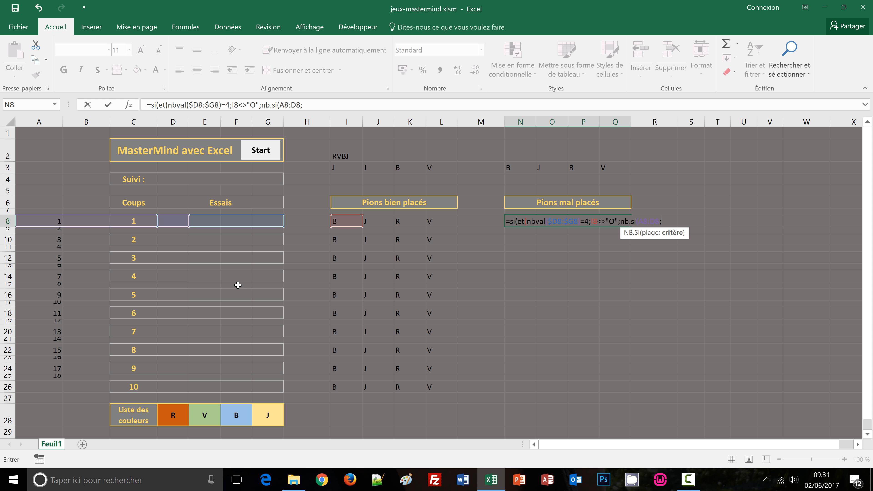
click(173, 223)
text()-)
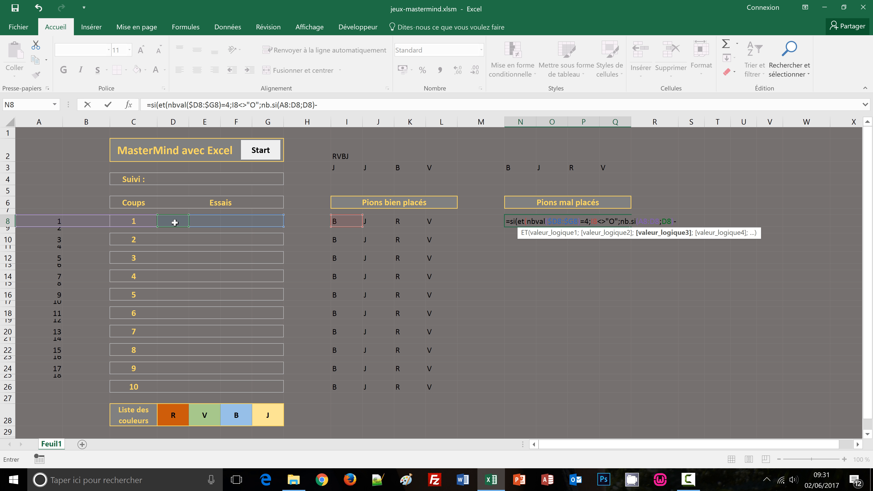
Subtract nb.si($I8:$L8;D8) in the third condition, with only the columns of the range locked, and add the < comparison
text(n)
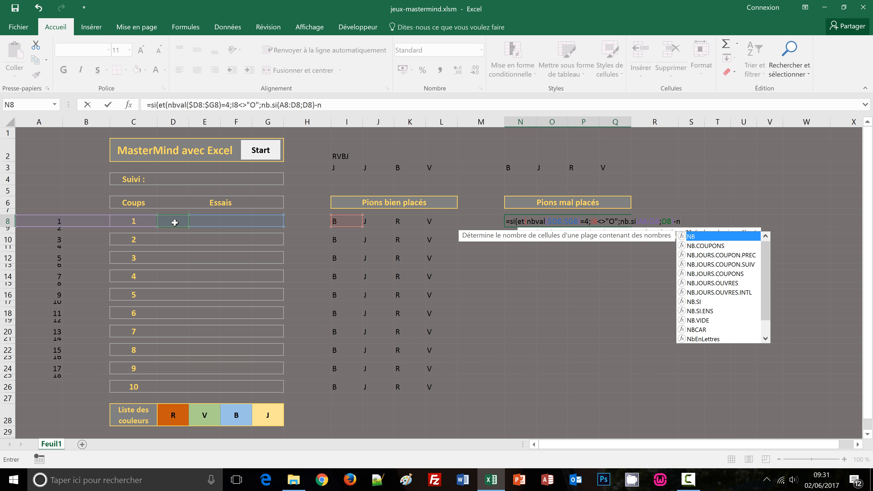
text(b.si()
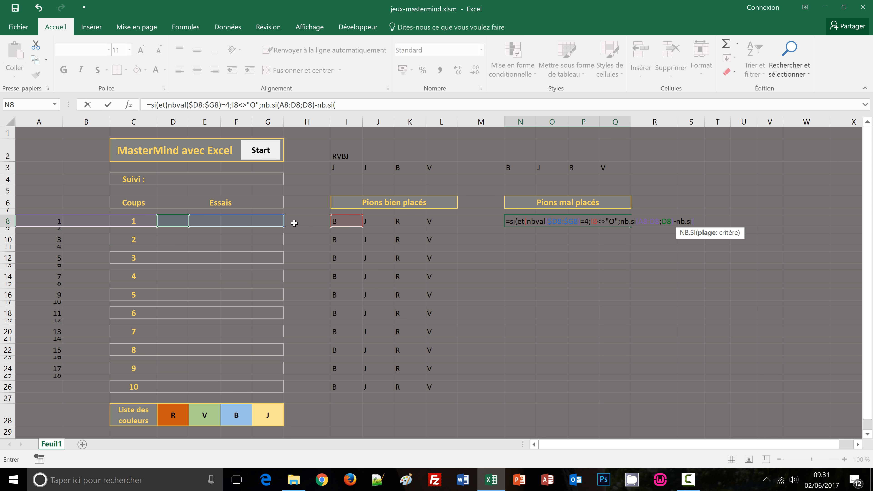
drag(344, 224, 446, 222)
key(F4)
key(F4)
key(F4)
text(;)
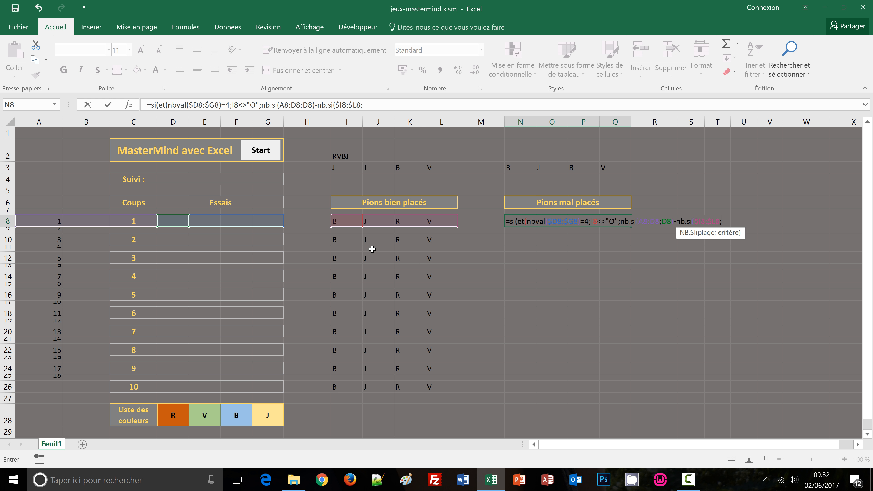
click(172, 221)
text()<)
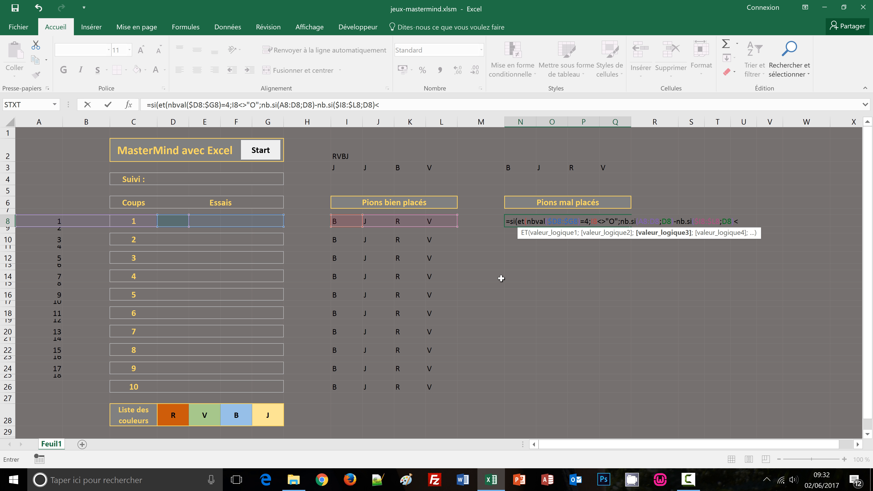
Compare the difference with nb.si($N$3:$Q$3;D8), using an absolute reference to the secret code's range
text(nb.si()
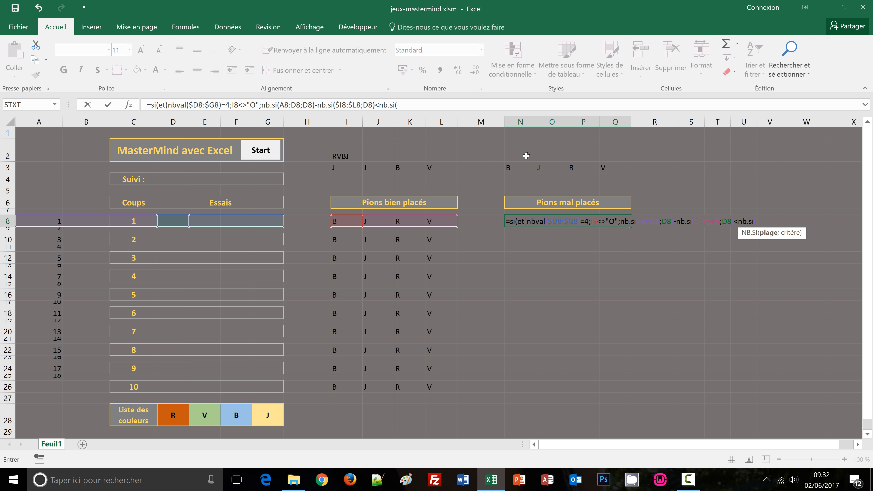
drag(515, 167, 618, 169)
key(F4)
text(;D)
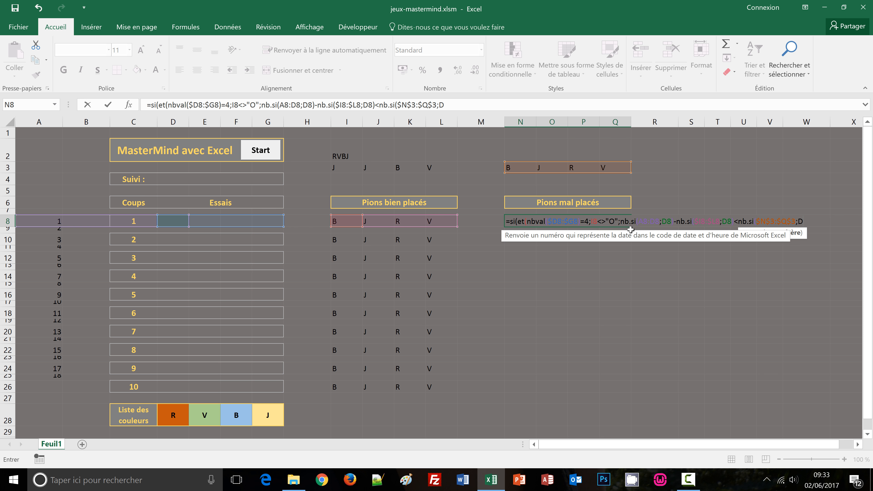
text(8));"M";")
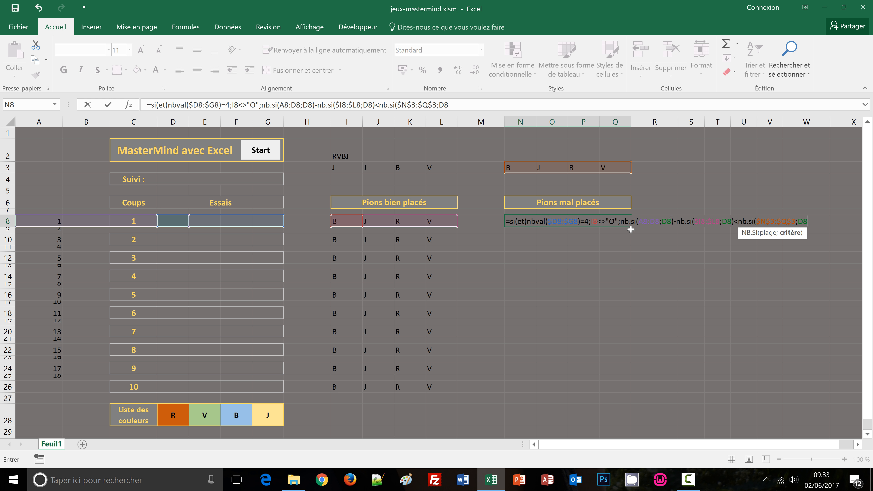
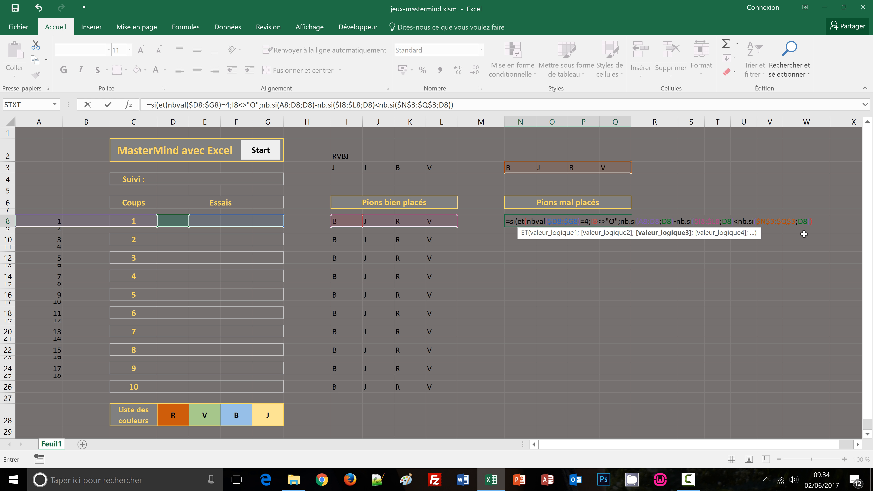
Close the ET test, return "M" if true and an empty text "" otherwise, and enter the formula in all of N8:Q8
text())
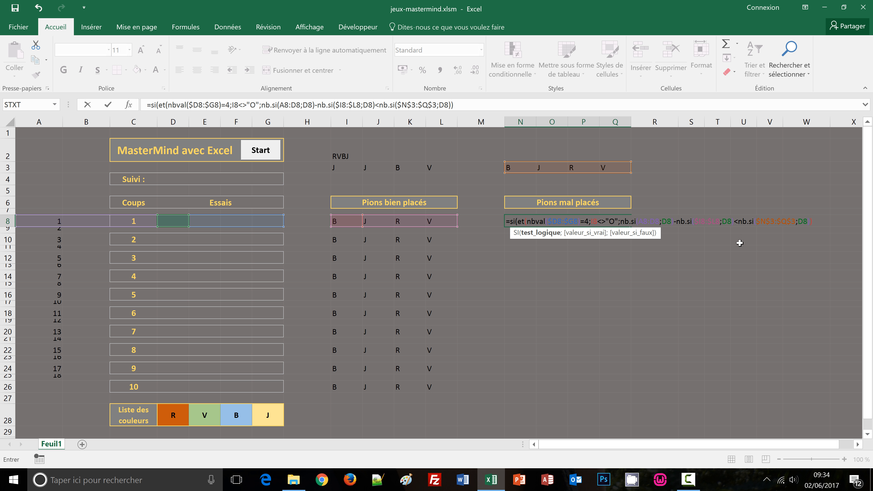
text(;)
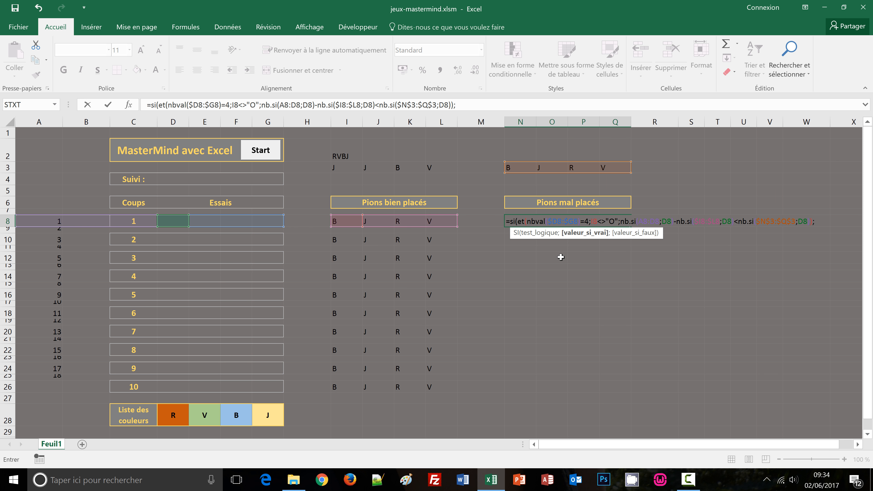
text("M";)
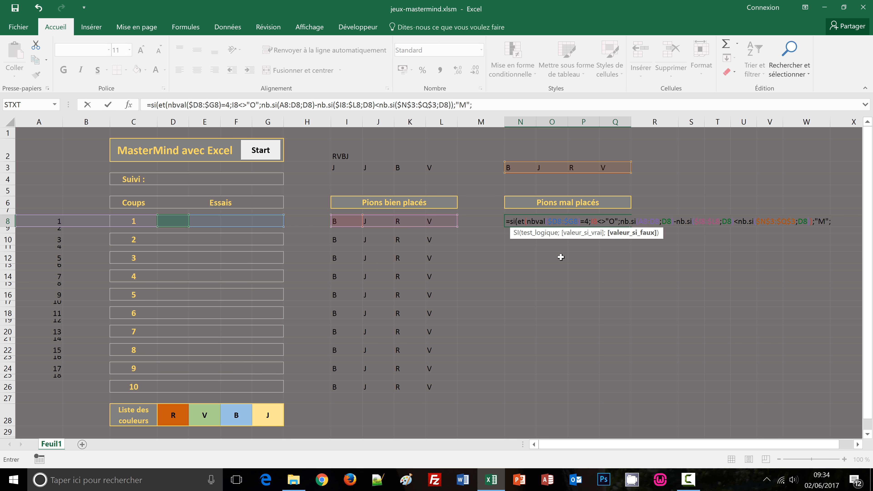
text(")
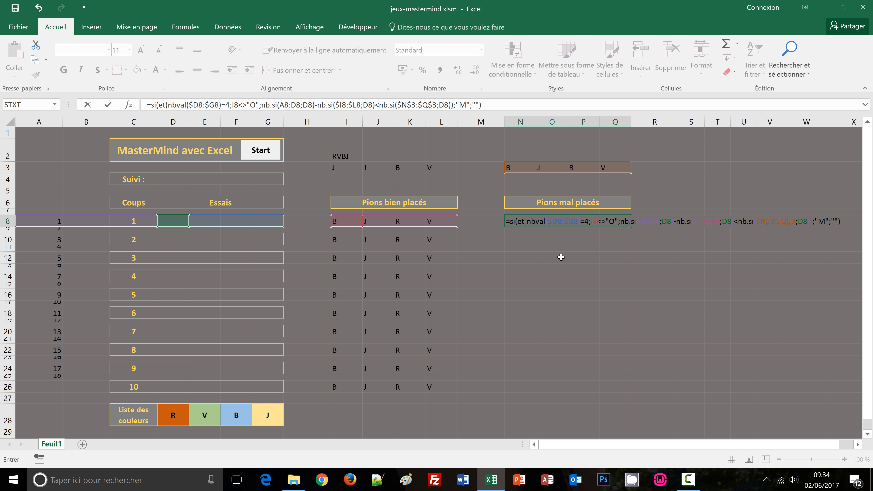
key(ctrl+Return)
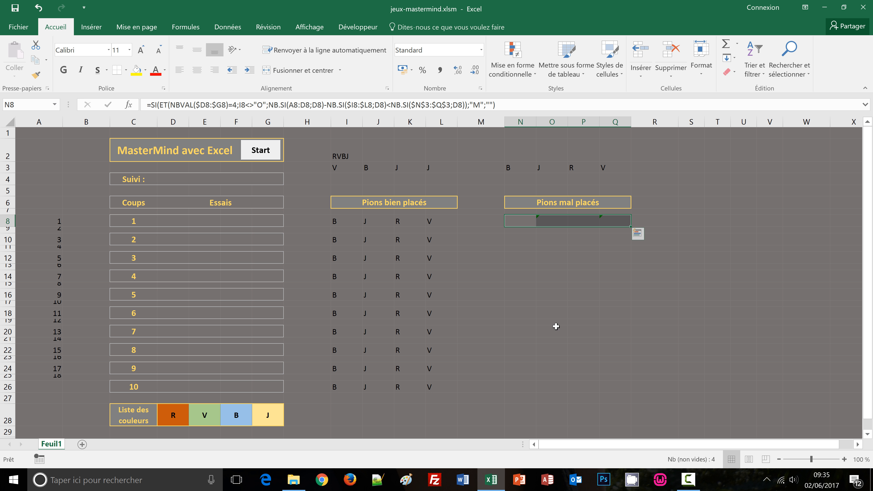
Start a new game and test the formulas by entering j, v, r, v as the first attempt in D8:G8
click(268, 159)
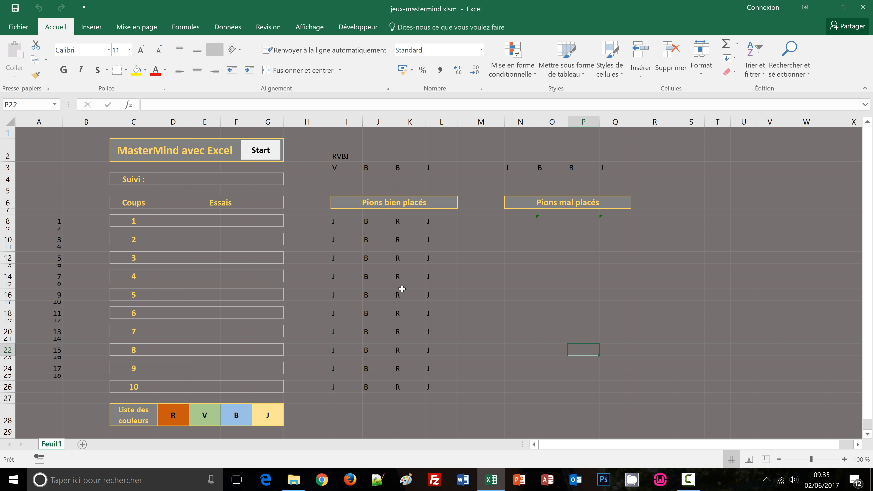
click(171, 222)
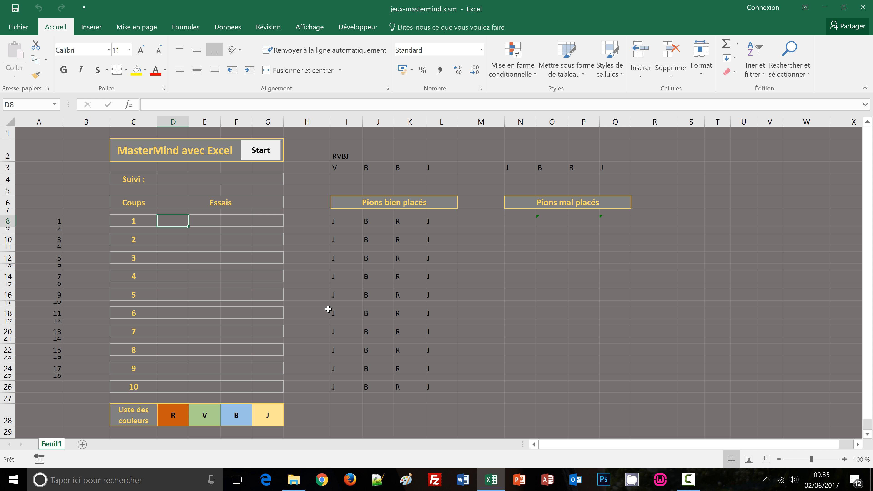
text(j)
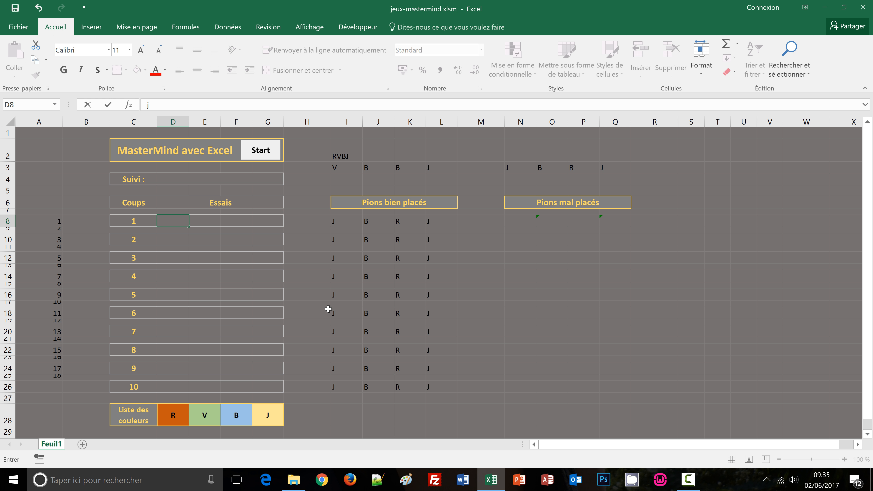
key(Tab)
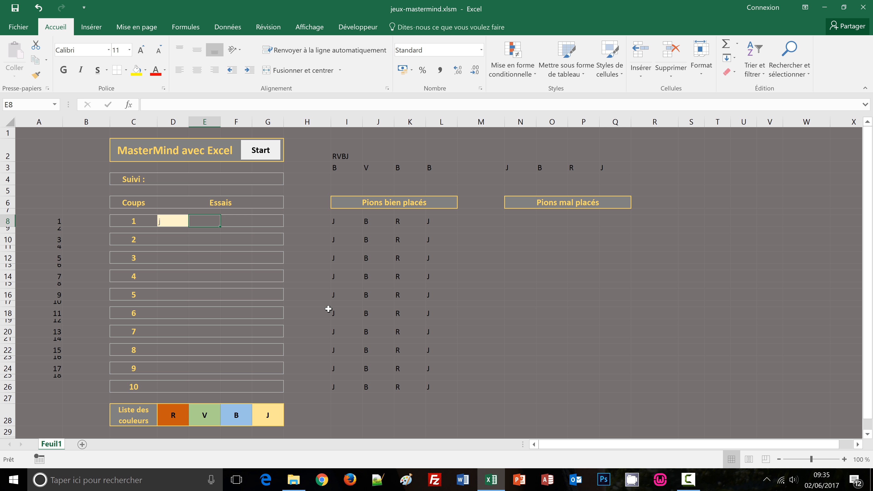
text(v)
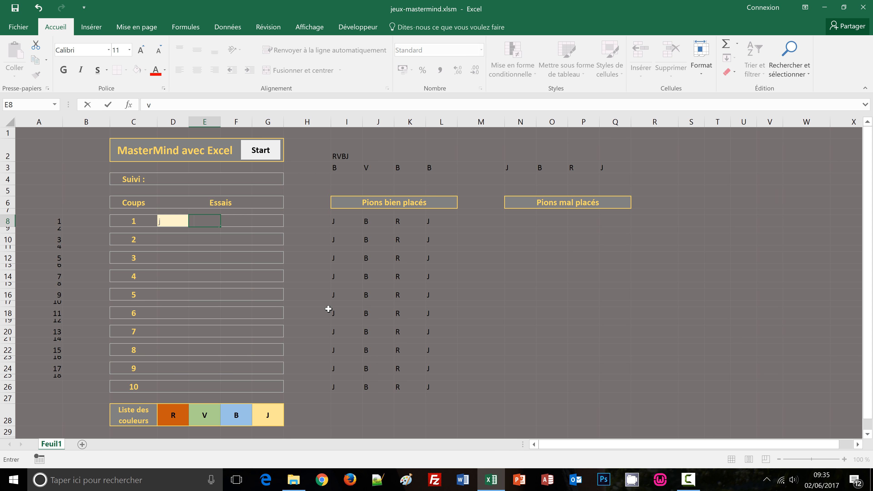
key(Tab)
text(r)
key(Tab)
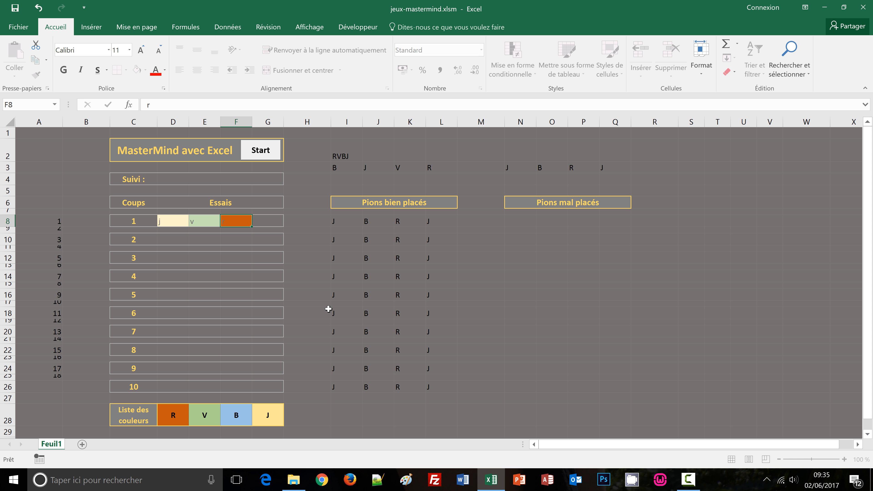
text(v)
key(Tab)
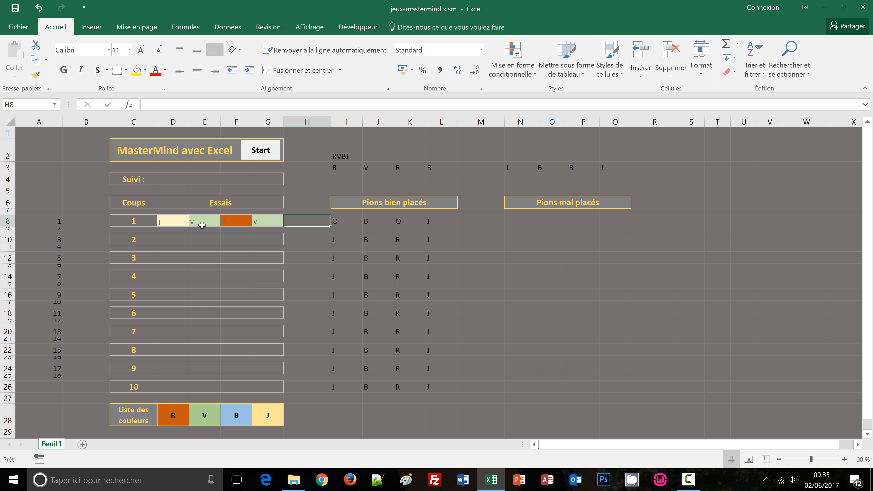
Restart the game and test the misplaced-peg formulas with j, b, r, r as the first attempt in D8:G8
click(263, 152)
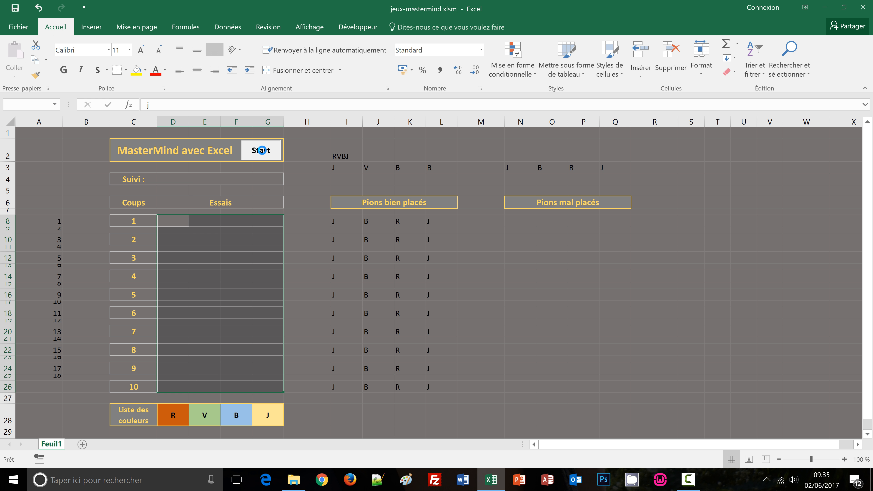
click(174, 221)
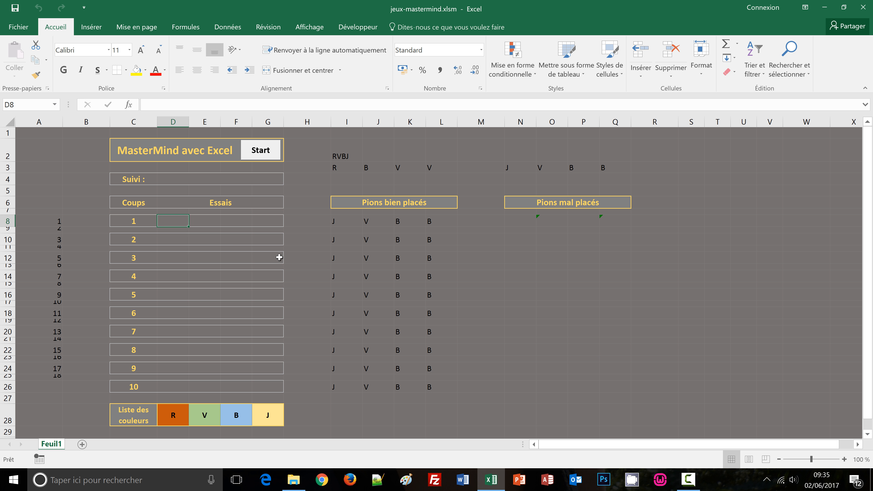
text(j)
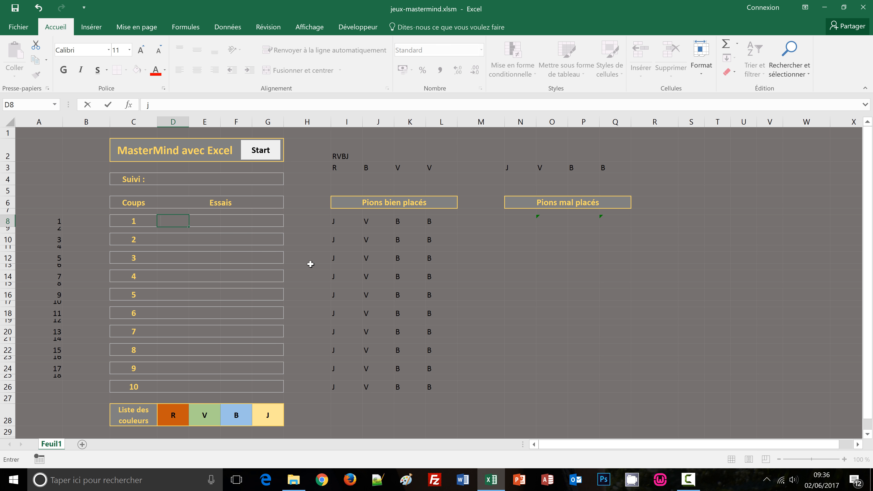
key(Tab)
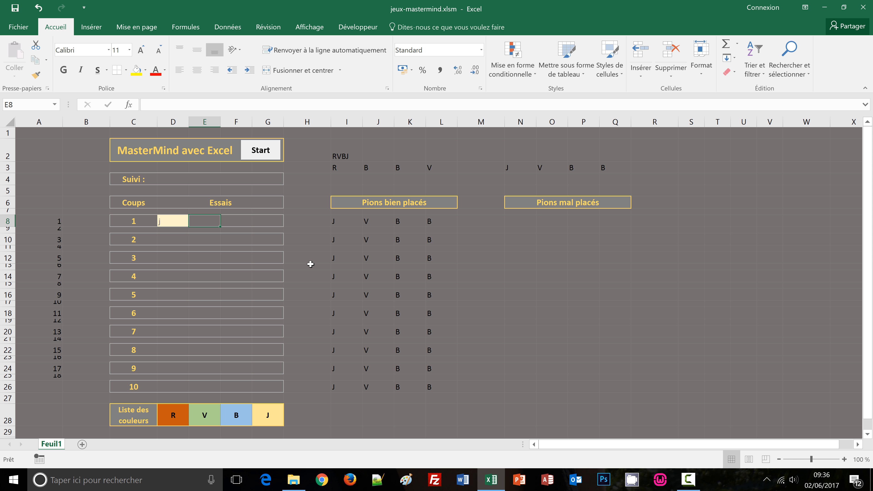
text(b)
key(Tab)
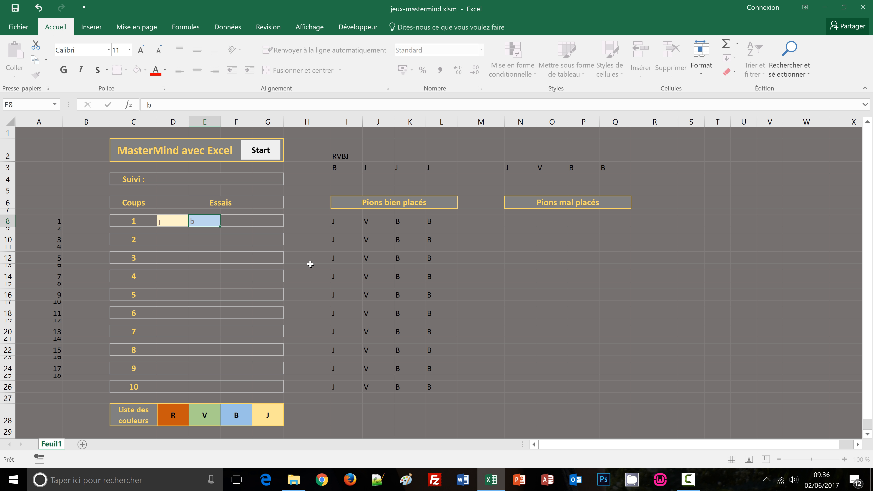
text(r)
key(Tab)
text(r)
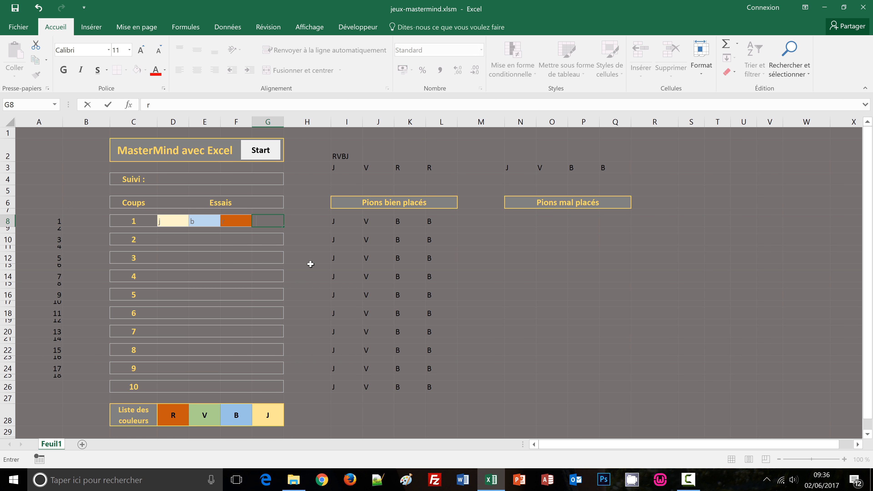
key(Tab)
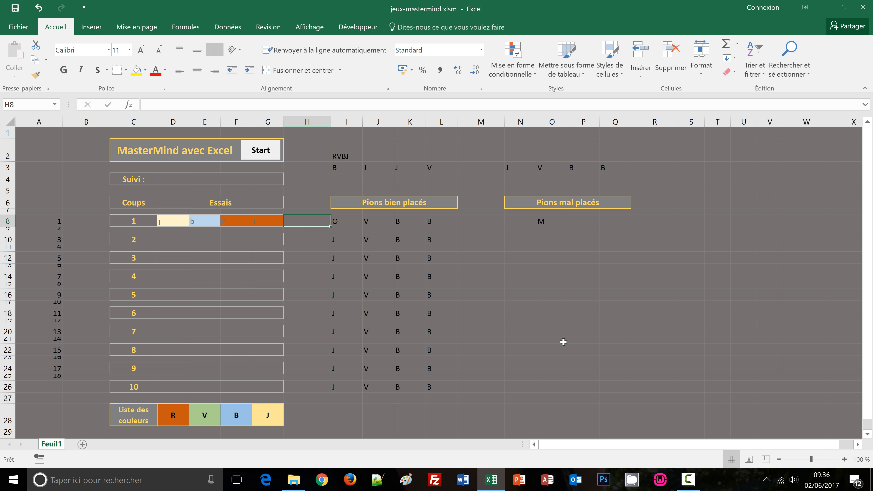
Copy the misplaced-peg formulas from N8:Q8 into the same columns of the other nine attempt rows, every second row from 10 to 26
drag(520, 221, 613, 220)
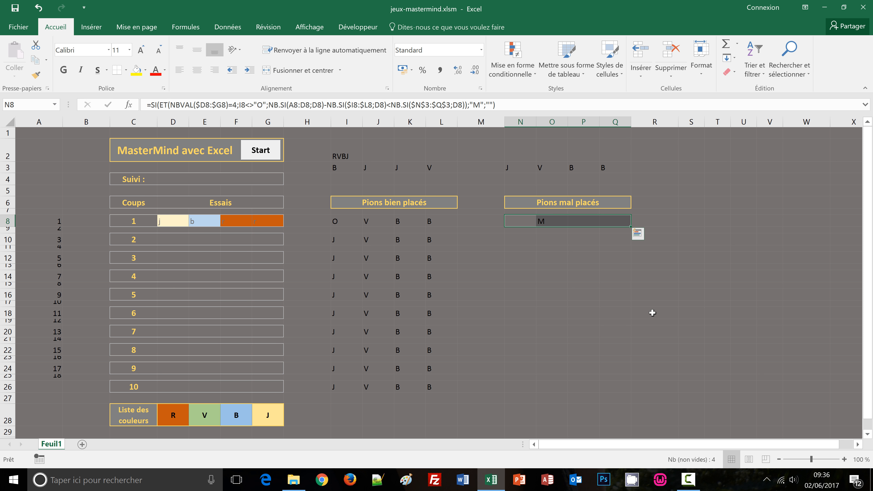
key(ctrl+c)
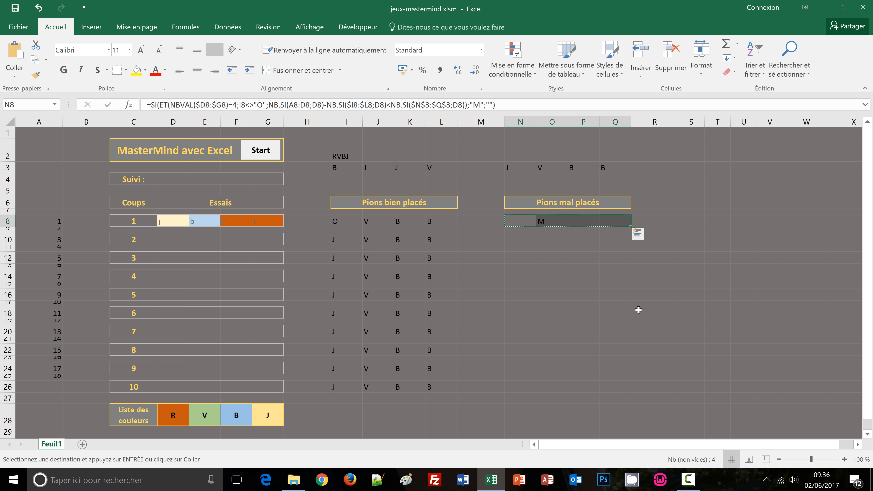
click(521, 240)
key(ctrl+v)
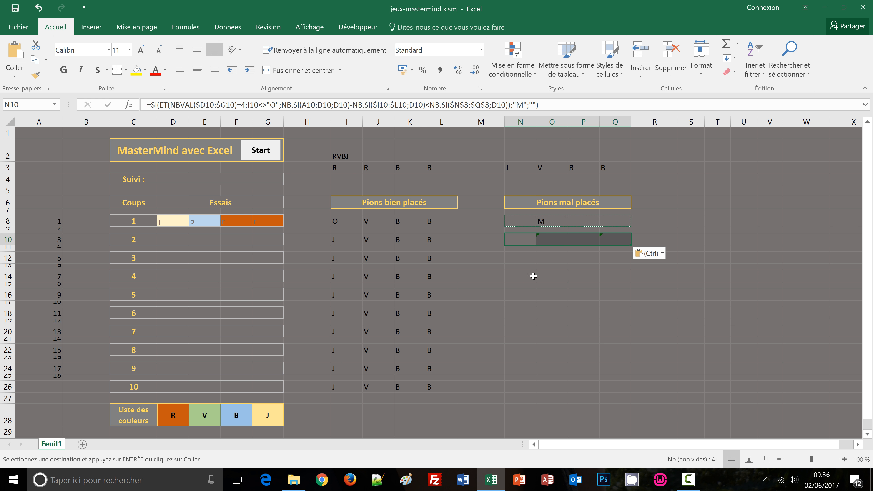
key(Down)
key(Down)
key(ctrl+v)
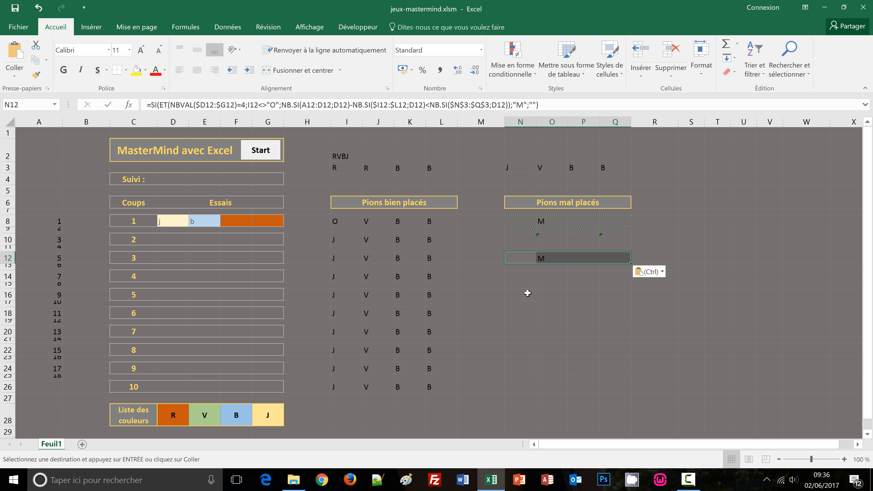
click(513, 278)
key(ctrl+v)
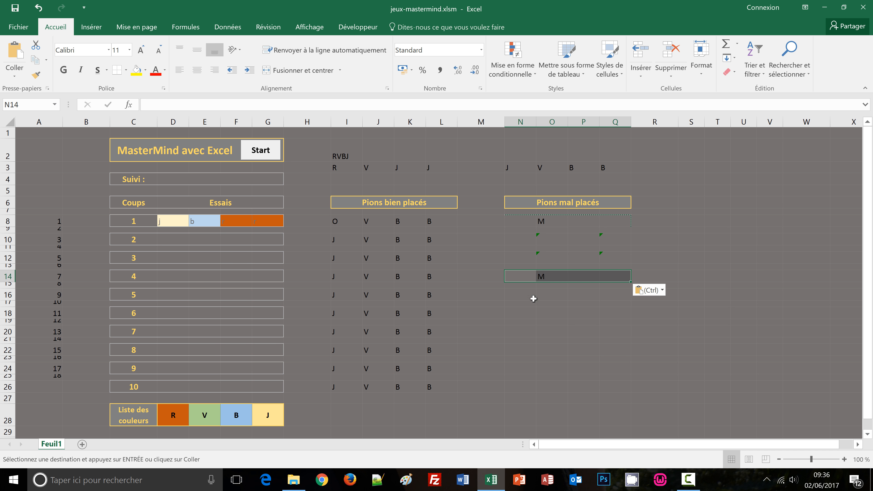
click(517, 296)
key(ctrl+v)
click(515, 313)
key(ctrl+v)
click(515, 334)
key(ctrl+v)
click(519, 350)
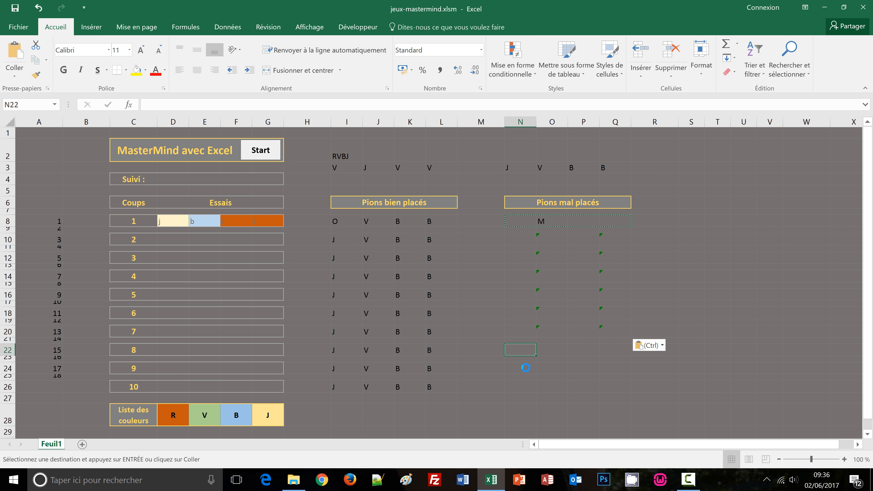
key(ctrl+v)
click(526, 368)
key(ctrl+v)
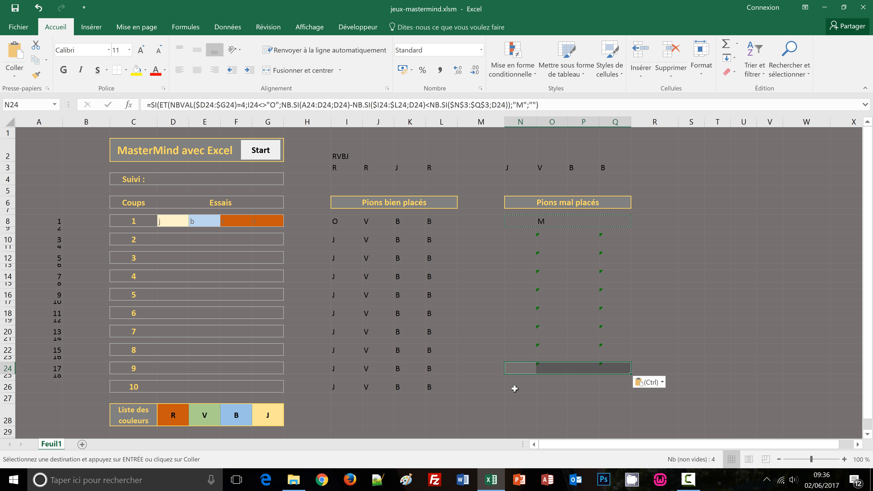
click(519, 388)
key(ctrl+v)
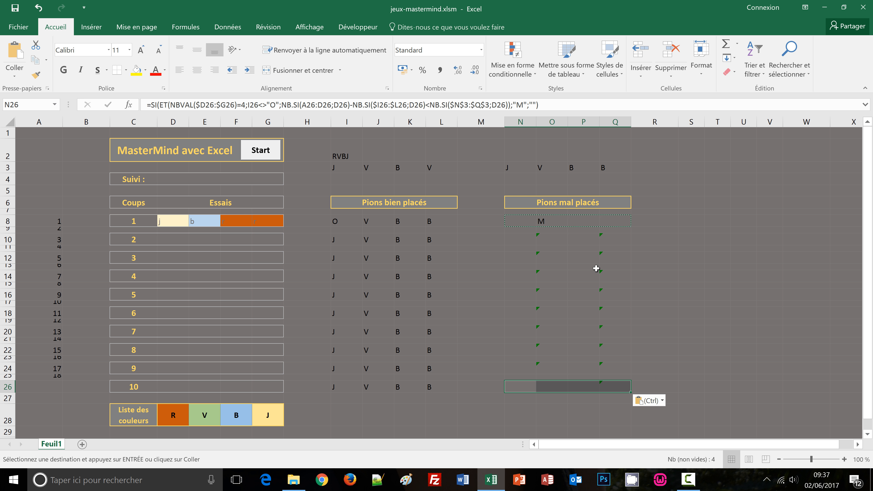
click(677, 276)
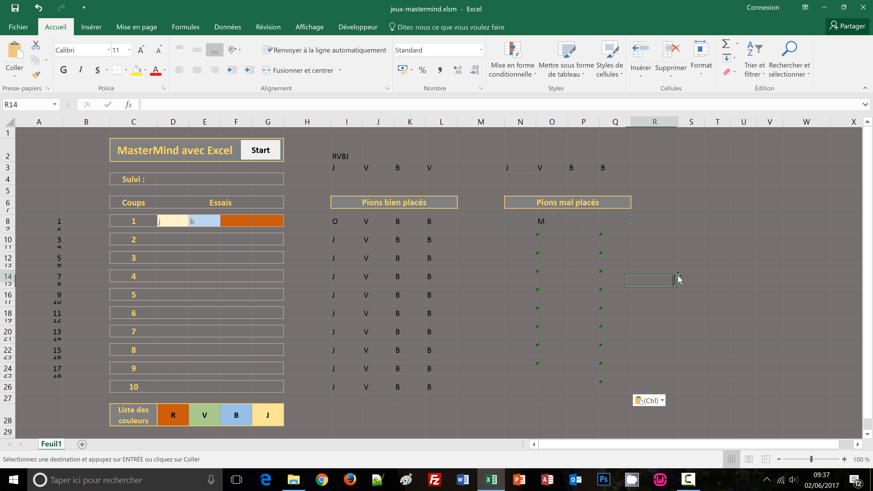
click(746, 223)
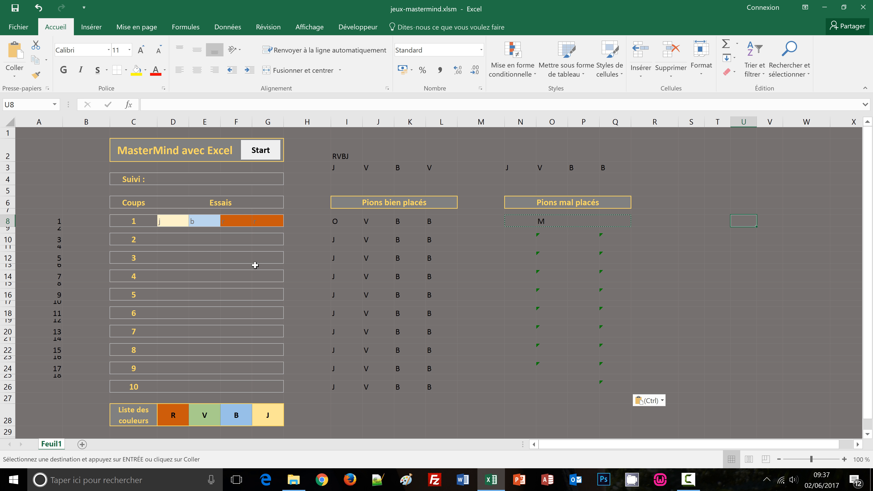
Start a new game and test the formulas by entering j, v, v, b as the first attempt in D8:G8
click(267, 156)
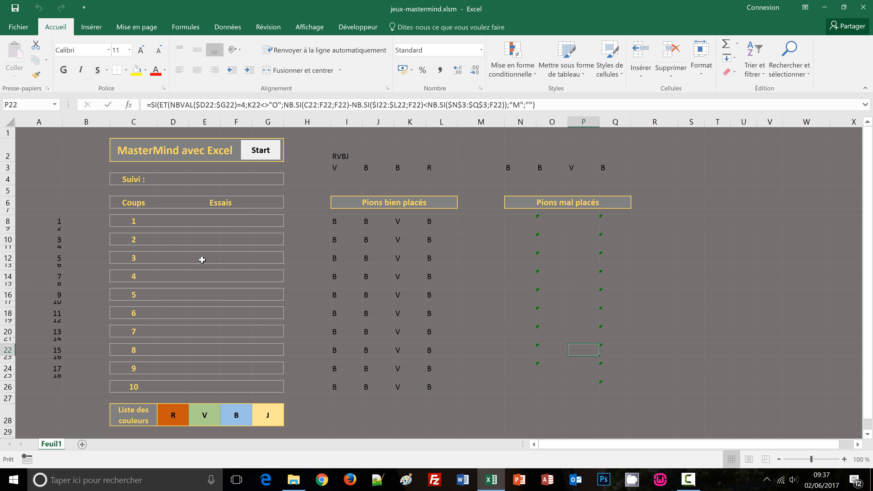
click(173, 222)
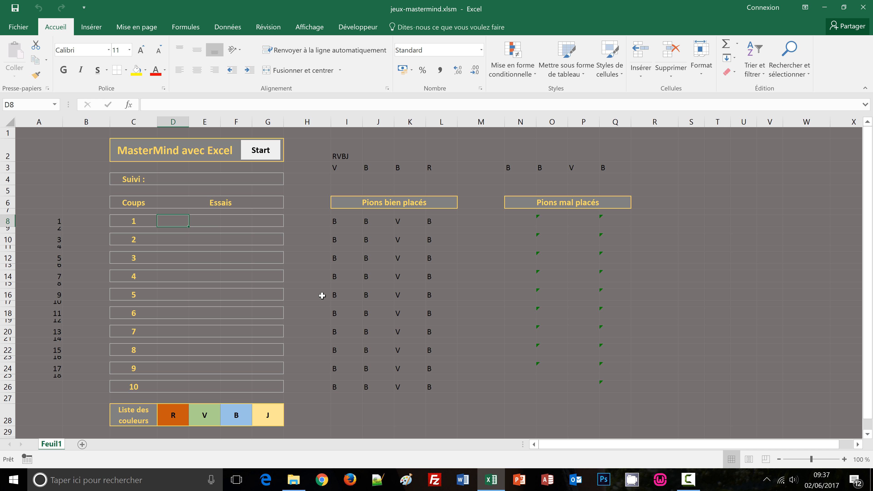
text(j)
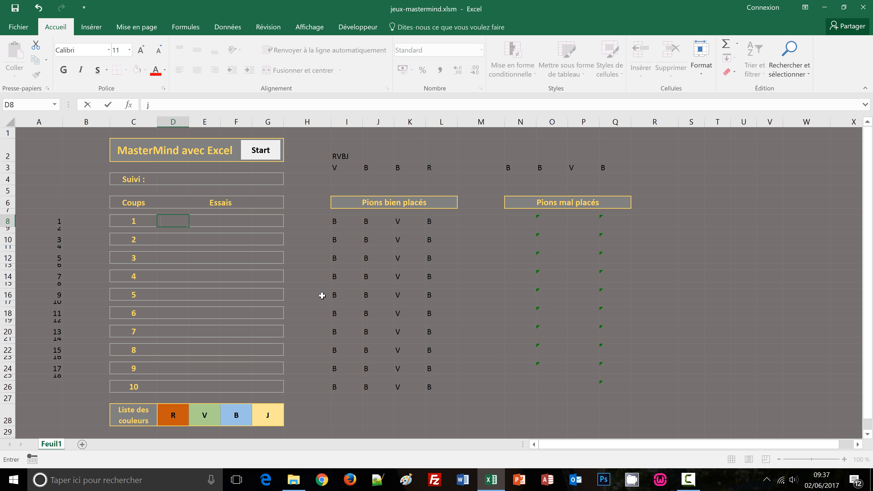
key(Tab)
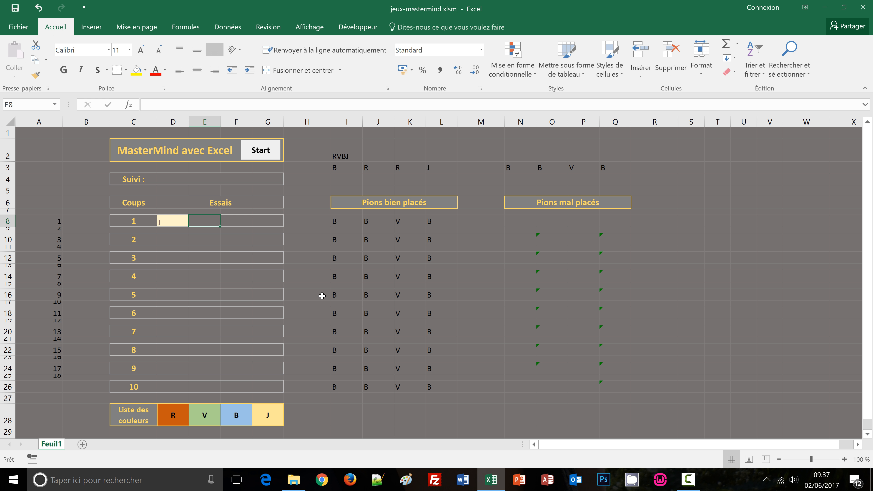
text(v)
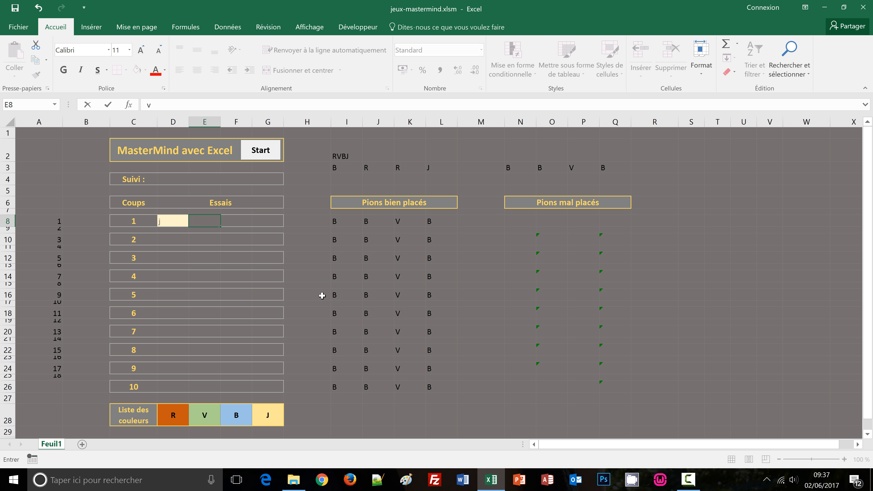
key(Tab)
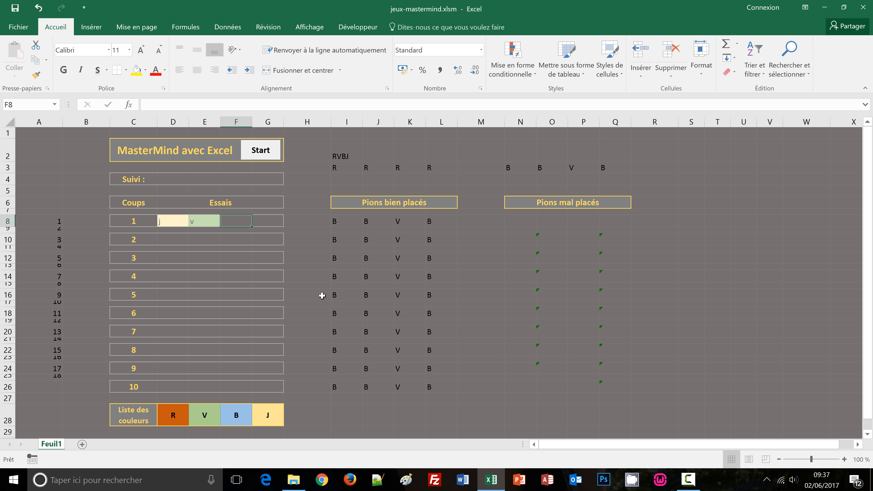
text(v)
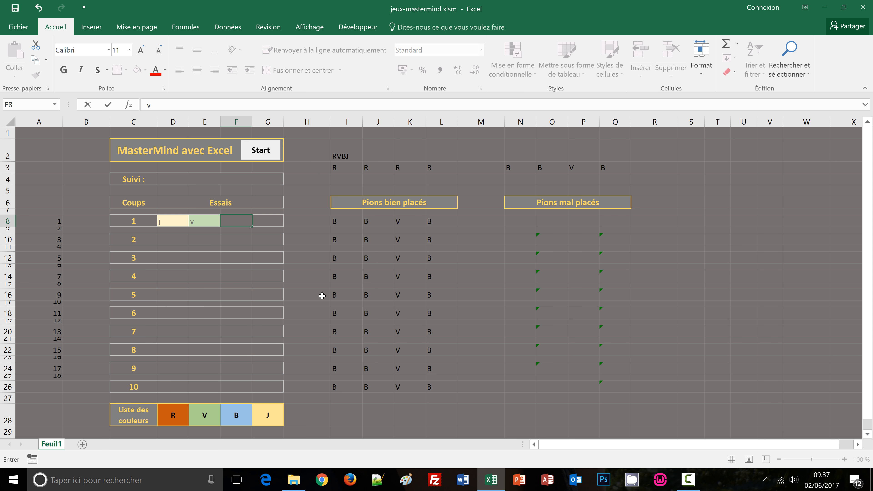
key(Tab)
text(b)
key(Tab)
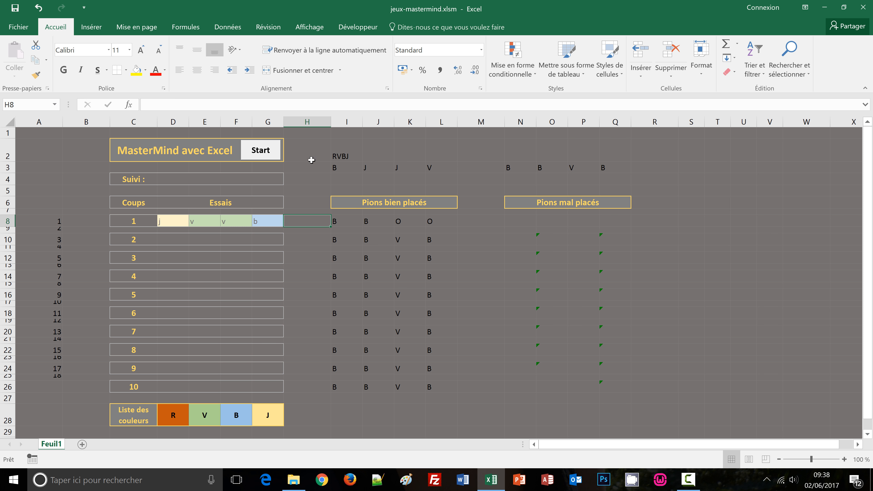
Restart the game and test the formulas with r, j, v, b as the first attempt in D8:G8
click(263, 150)
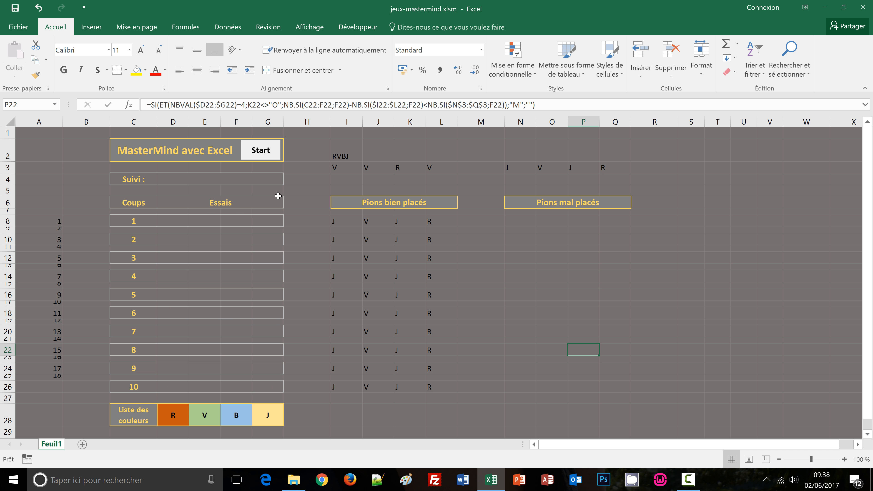
click(169, 222)
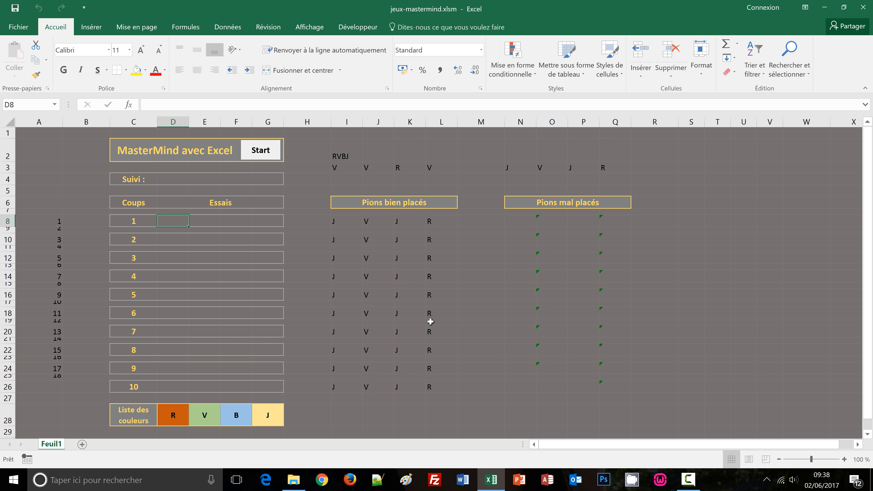
text(r)
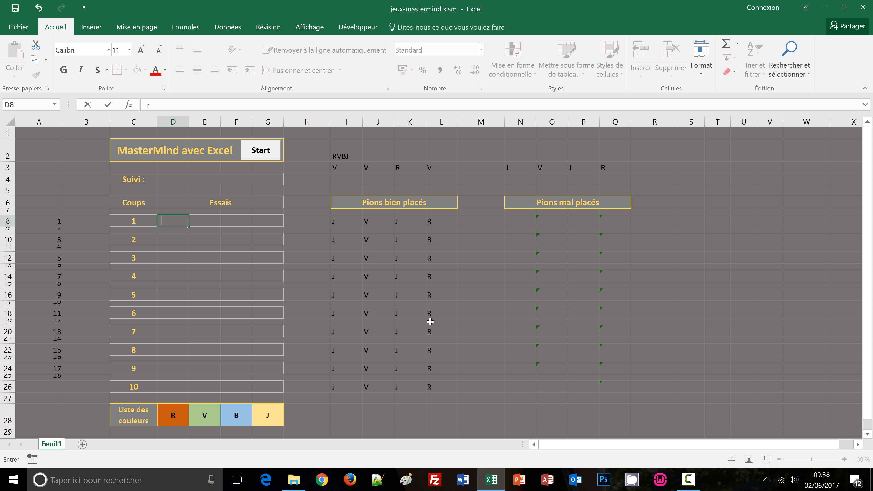
key(Tab)
text(j)
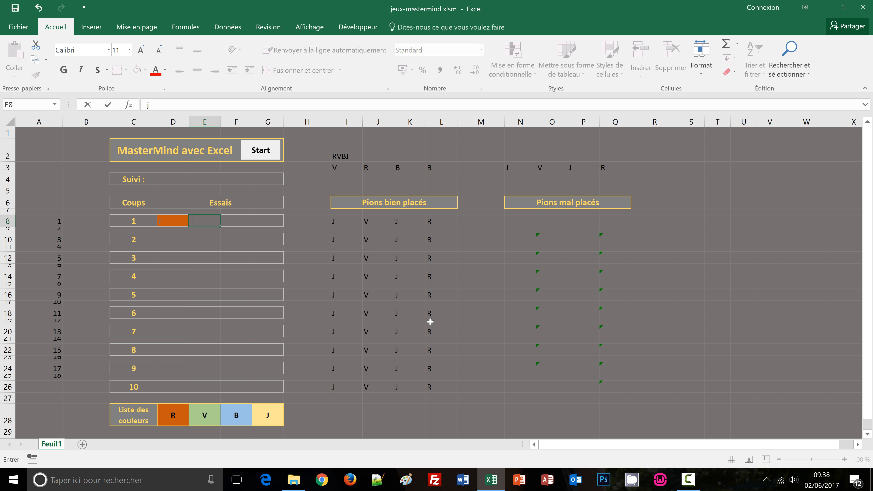
key(Tab)
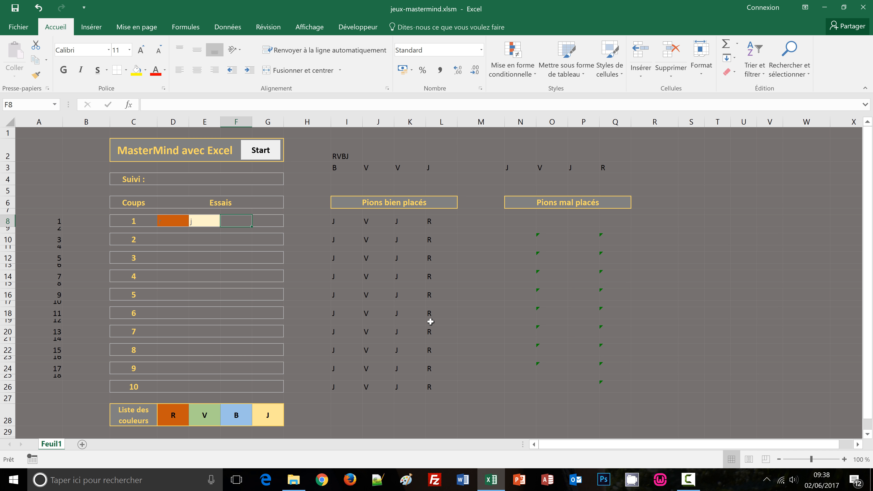
text(v)
key(Tab)
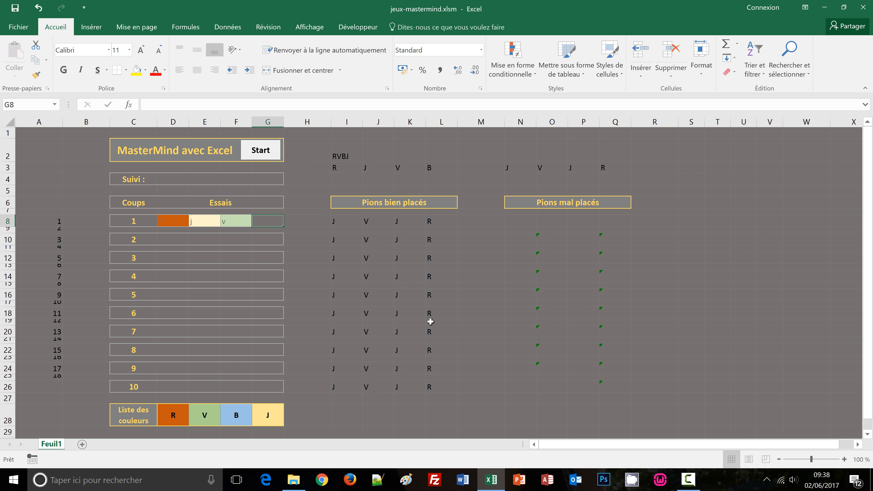
text(b)
key(Tab)
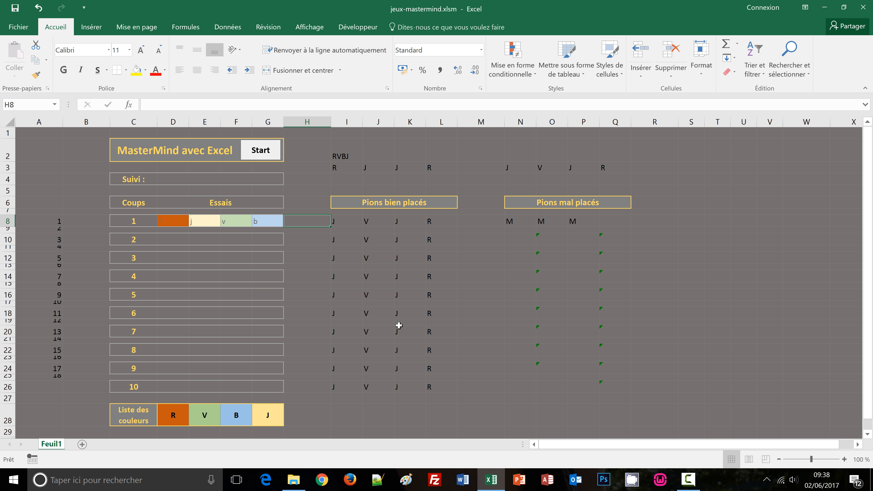
Enter v, v, j, r as the second attempt in D10:G10 to test the copied formulas
click(171, 242)
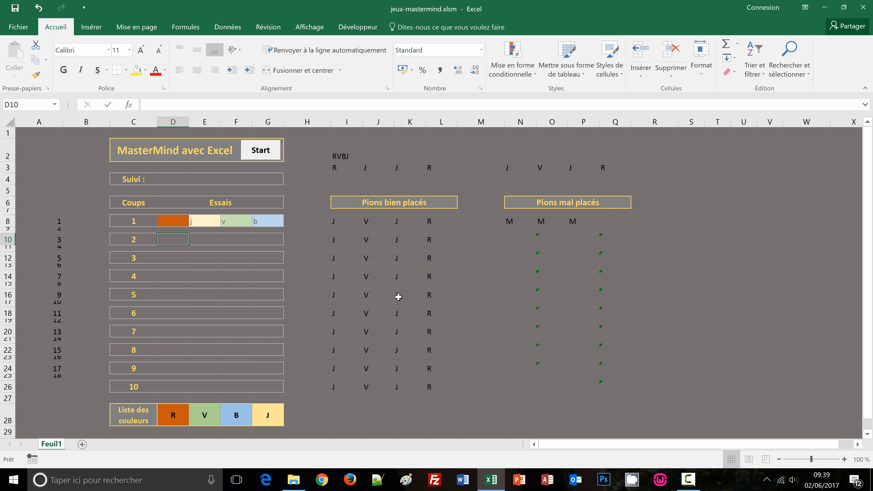
text(v)
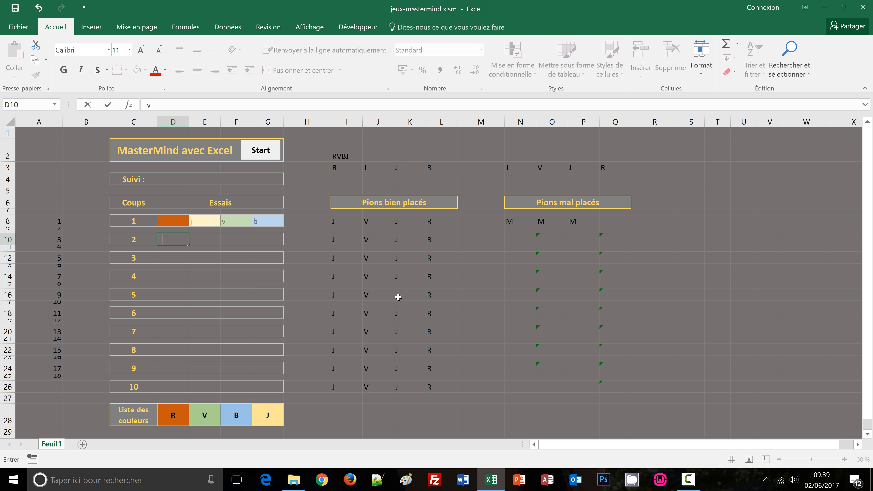
key(Tab)
text(v)
key(Tab)
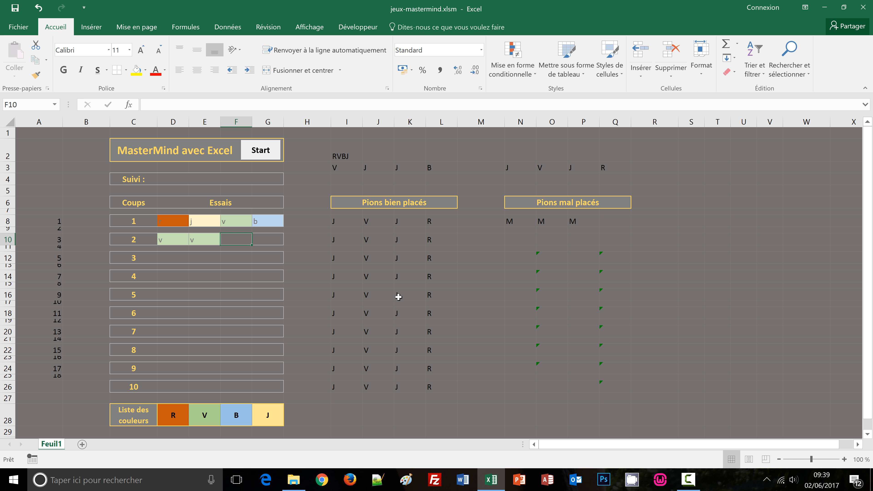
text(j)
key(Tab)
text(r)
key(Tab)
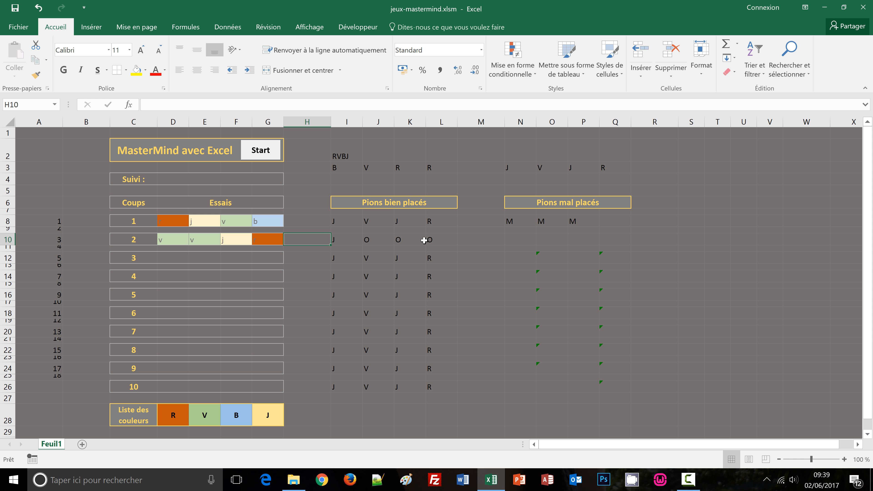
Enter the full secret combination j, v, j, r as the third attempt in D12:G12
click(165, 262)
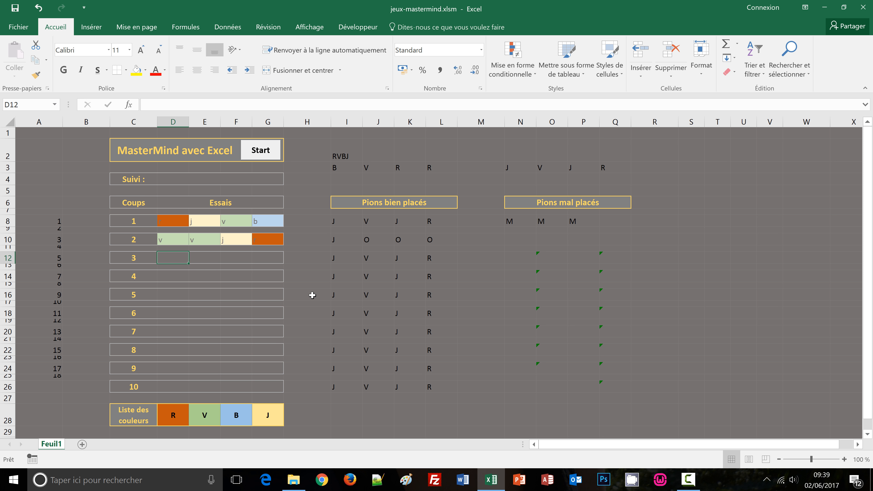
text(j)
key(Return)
text(v)
key(Return)
text(j)
key(Return)
text(r)
key(Return)
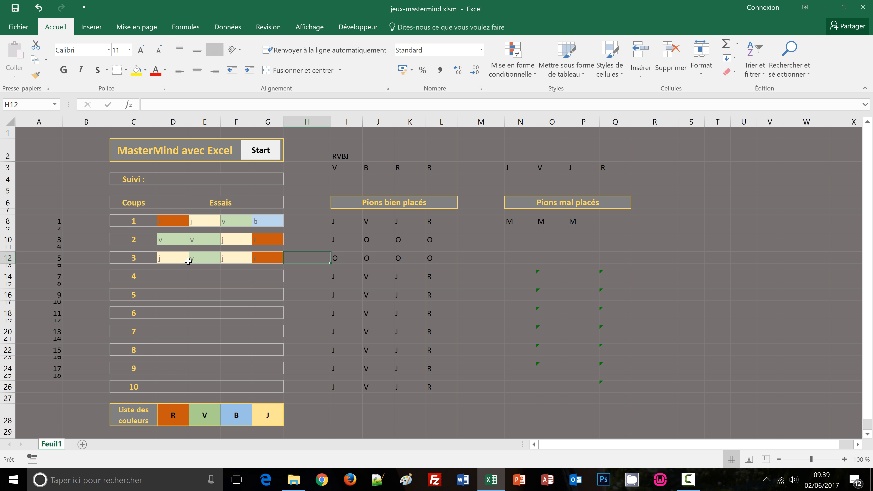
Restart the game and review the conditional formatting rules applied to the Suivi cells D4:G4
click(260, 151)
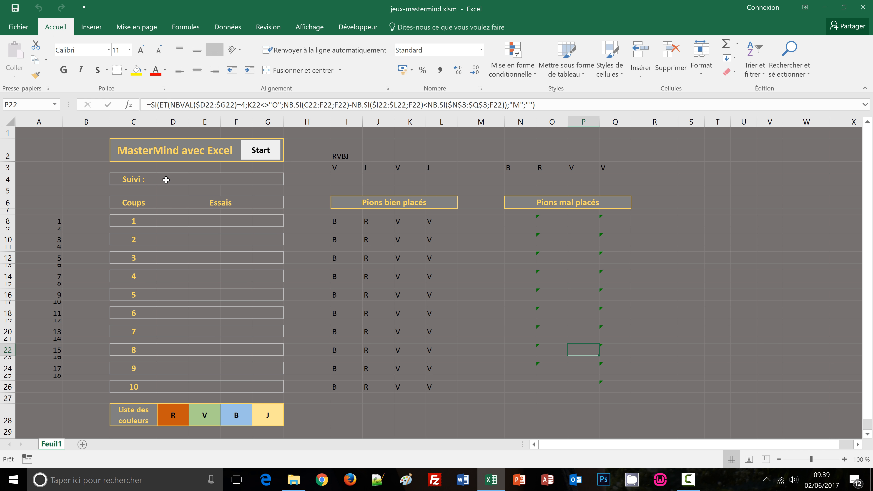
drag(166, 180, 280, 179)
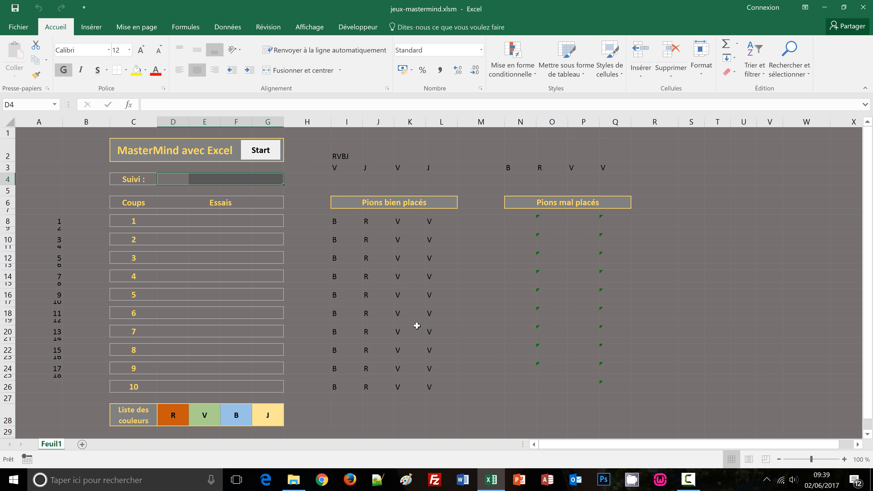
click(512, 60)
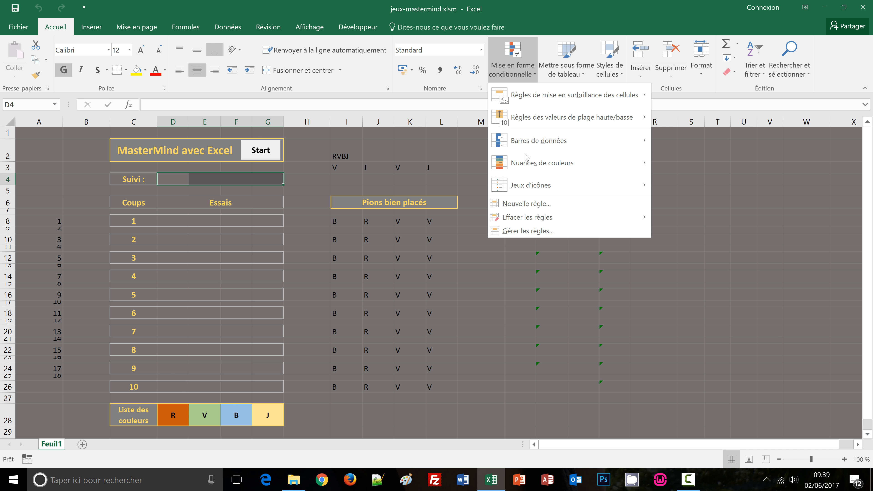
click(522, 235)
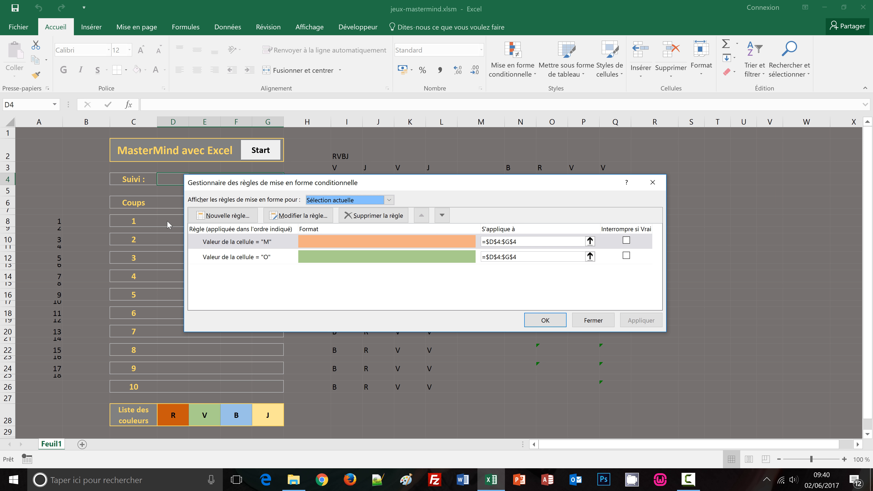
click(598, 325)
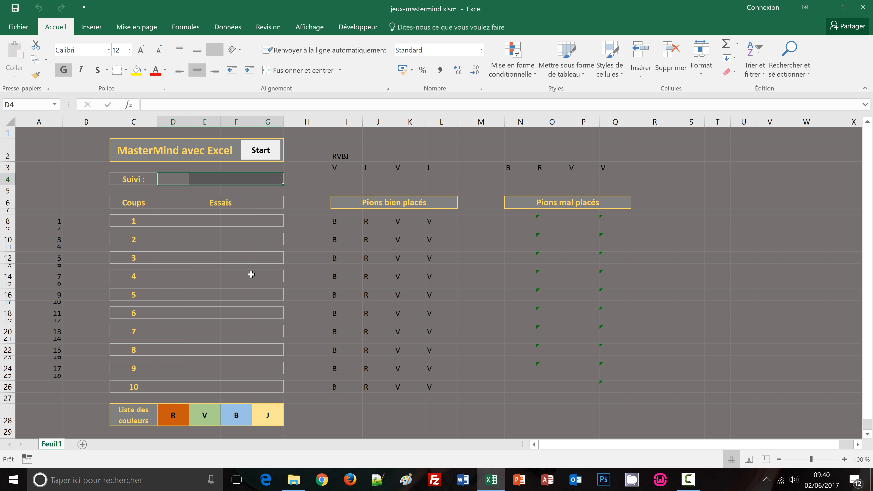
click(89, 222)
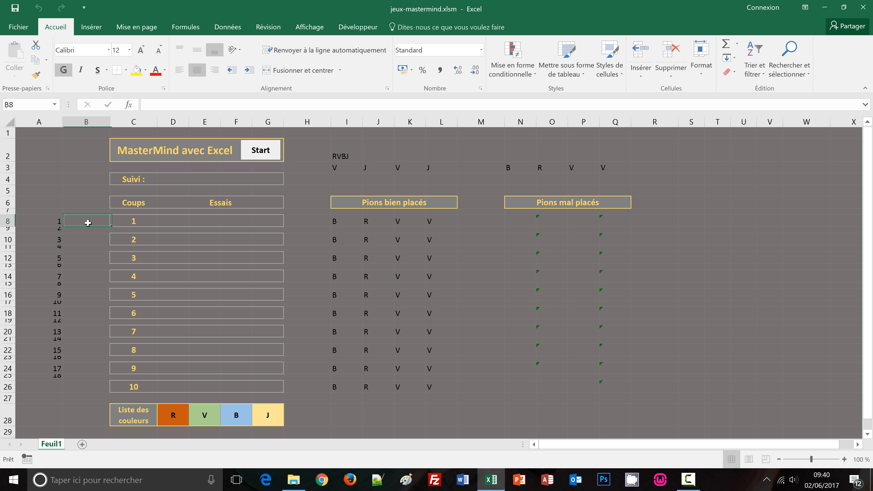
click(86, 239)
click(82, 258)
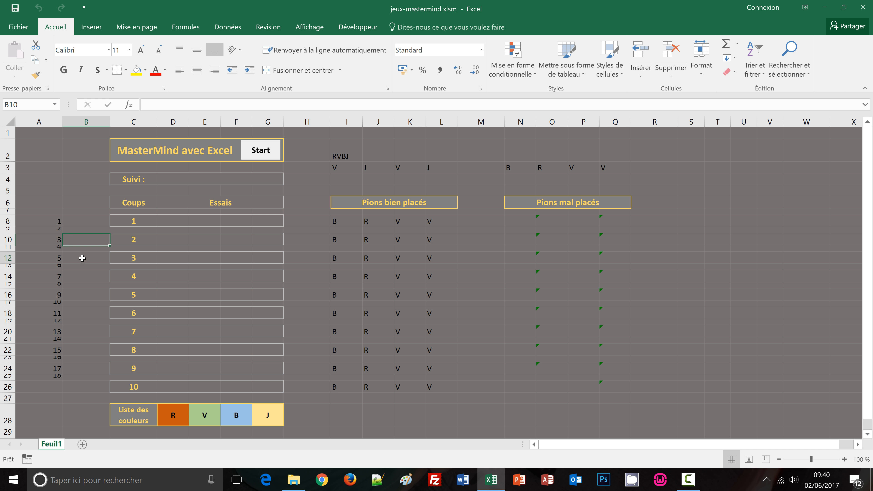
click(81, 276)
click(81, 295)
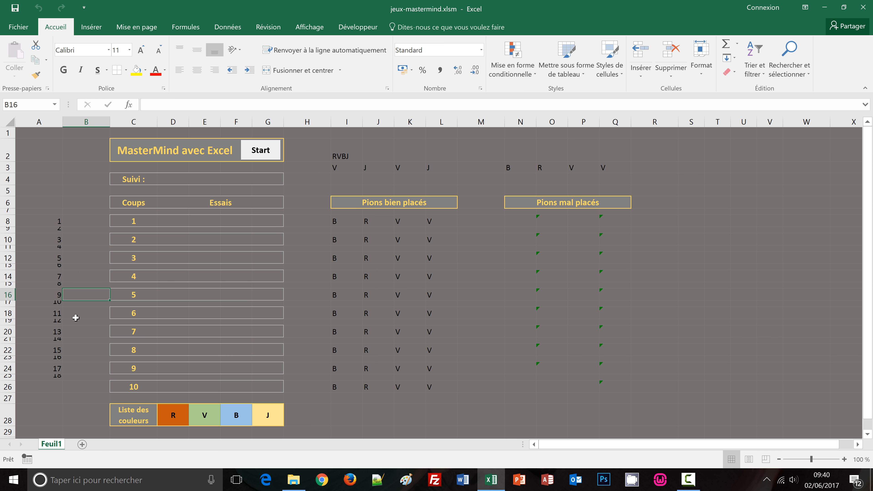
click(77, 317)
click(74, 331)
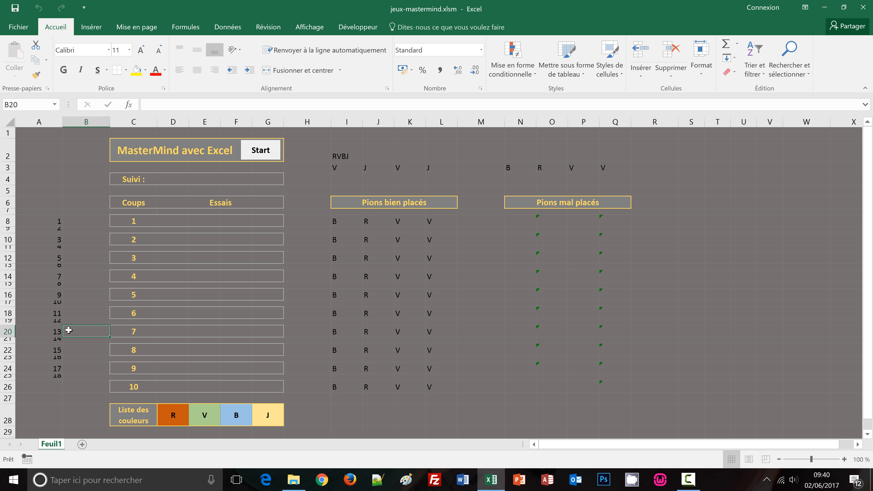
Extend the column A number series from A25 down to A26, reaching 19 beside the tenth attempt
click(48, 377)
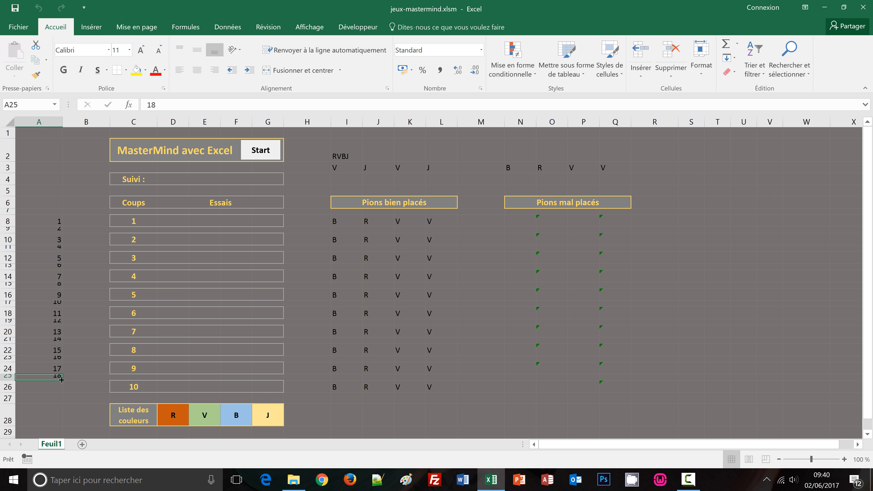
drag(62, 382, 61, 392)
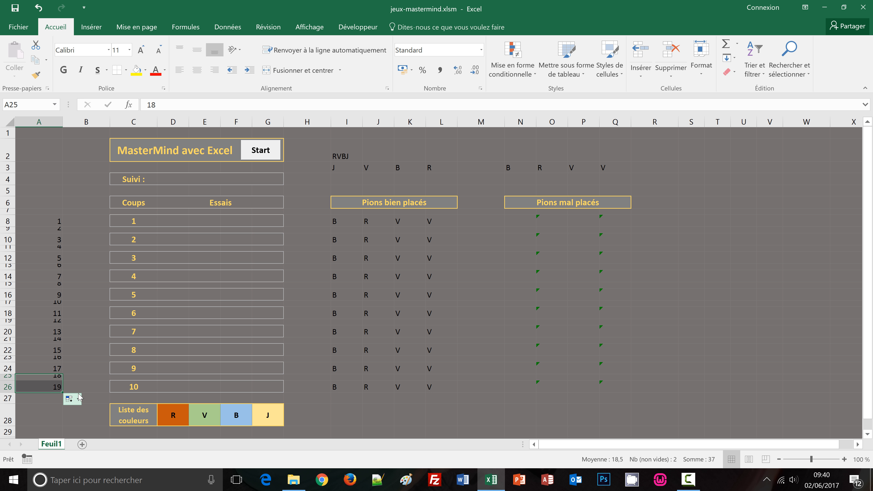
click(102, 386)
Enter =SI(NBVAL(D8:G8)=4;A8;"") in B8 and copy the formula down to B26
click(87, 224)
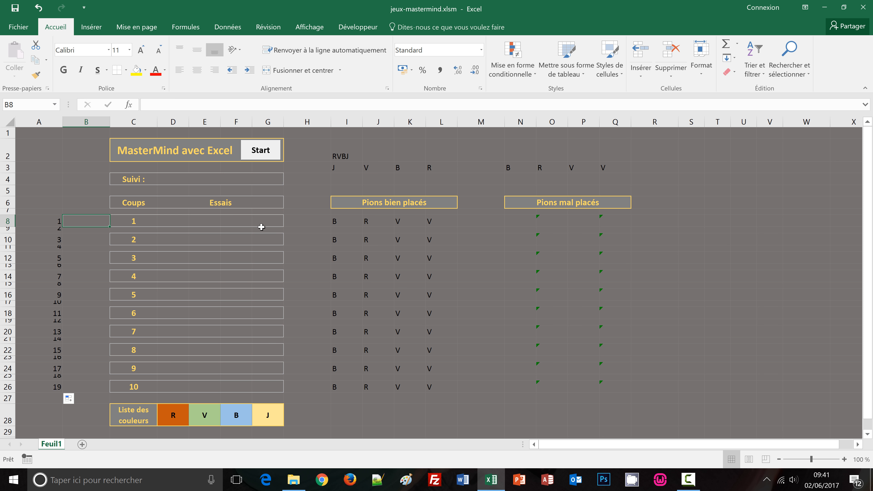
text(=)
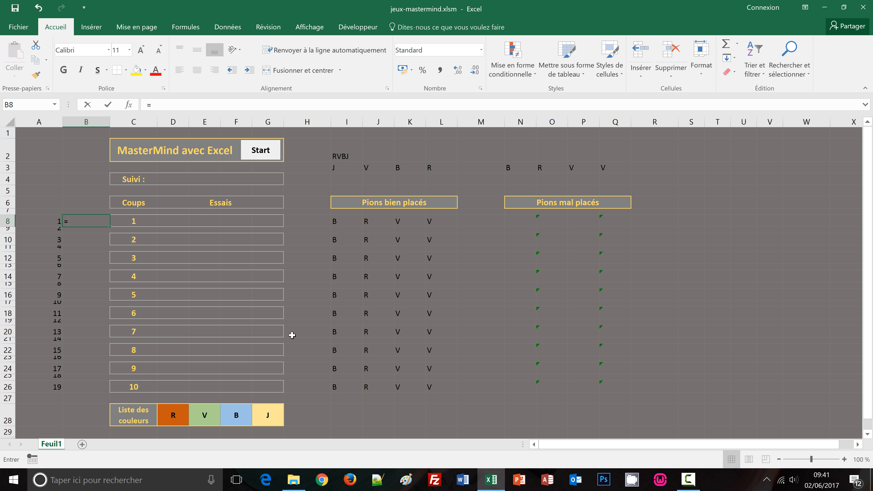
text(si()
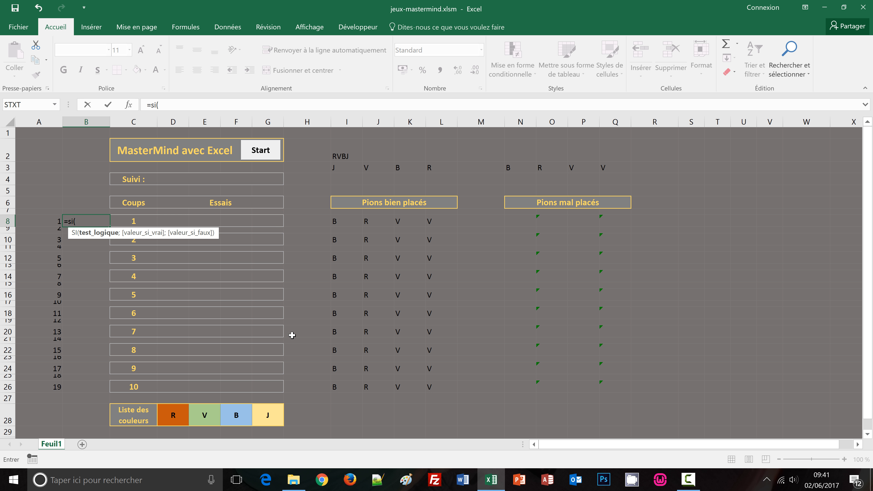
text(nbv)
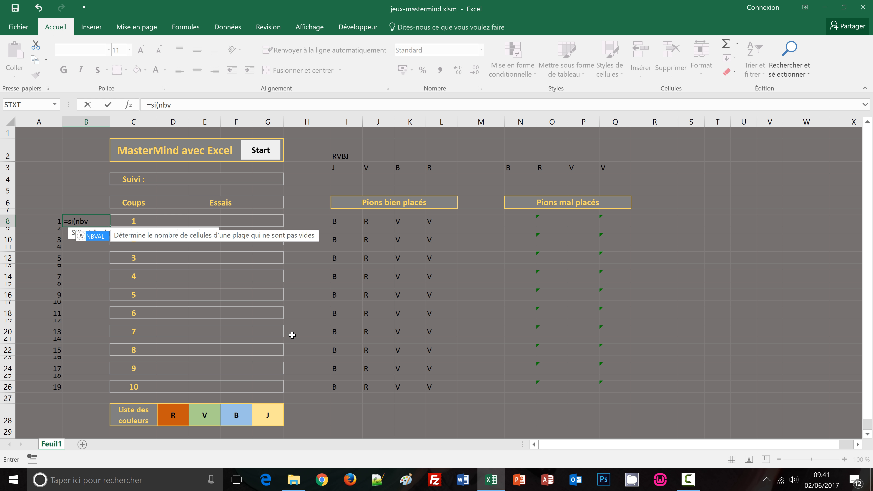
text(al()
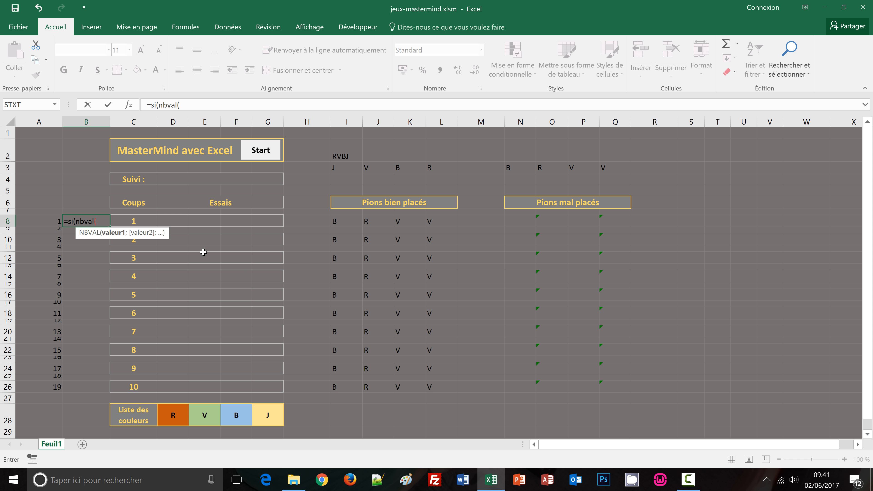
drag(182, 223, 282, 224)
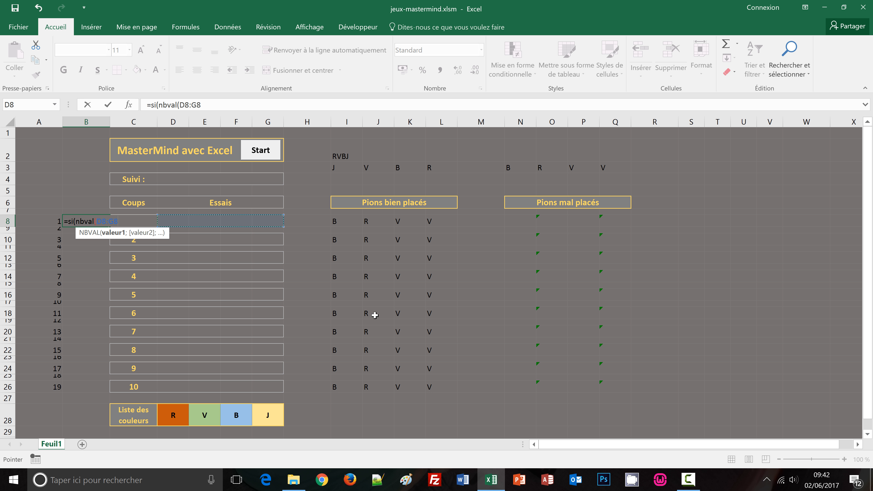
text()=4)
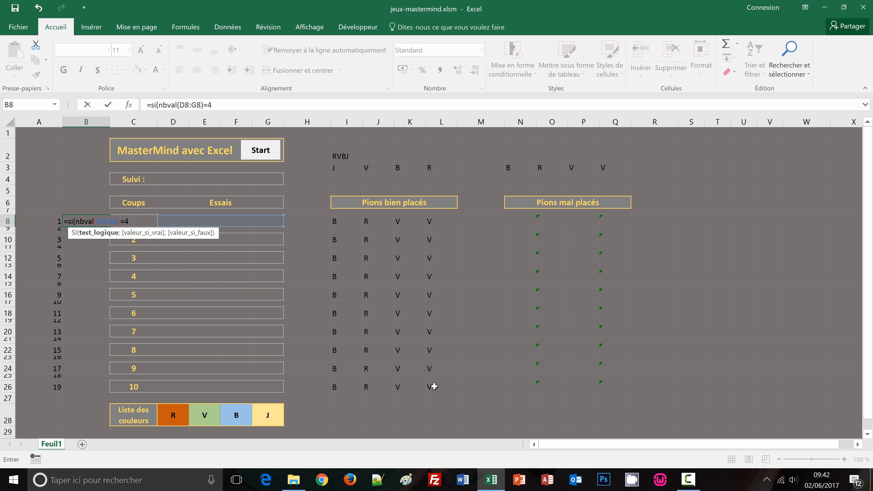
text(;)
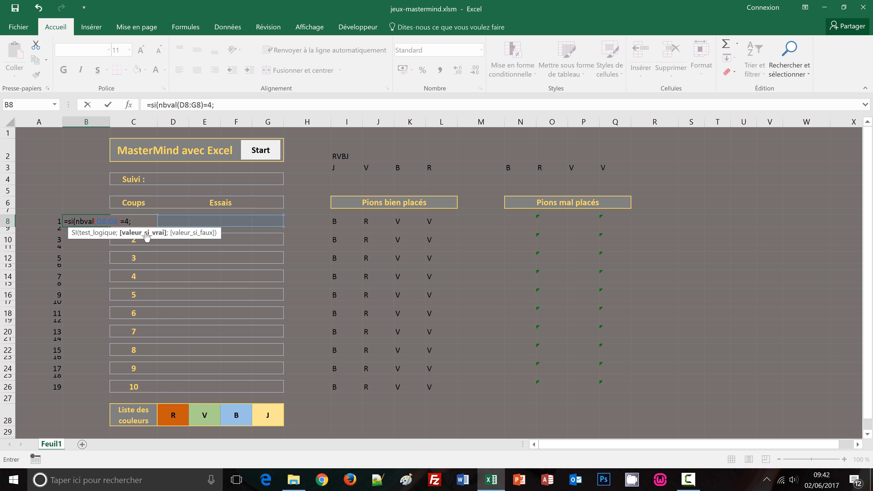
click(47, 221)
text(;)
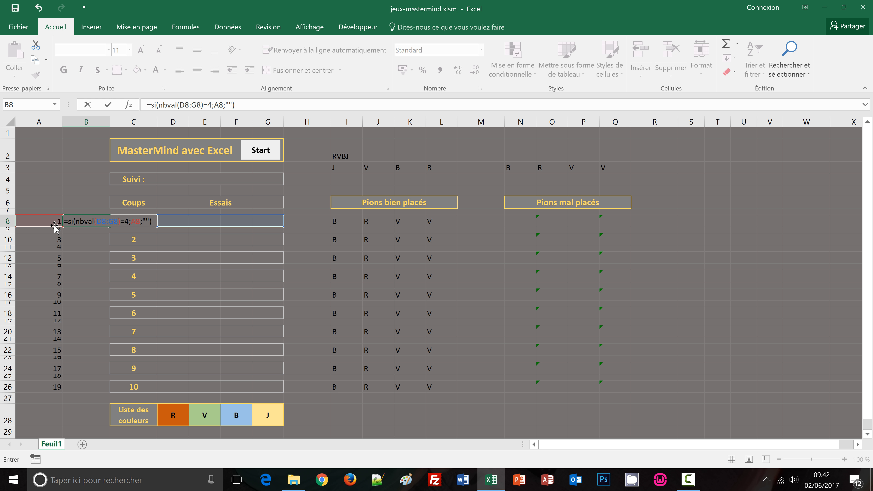
key(ctrl+Return)
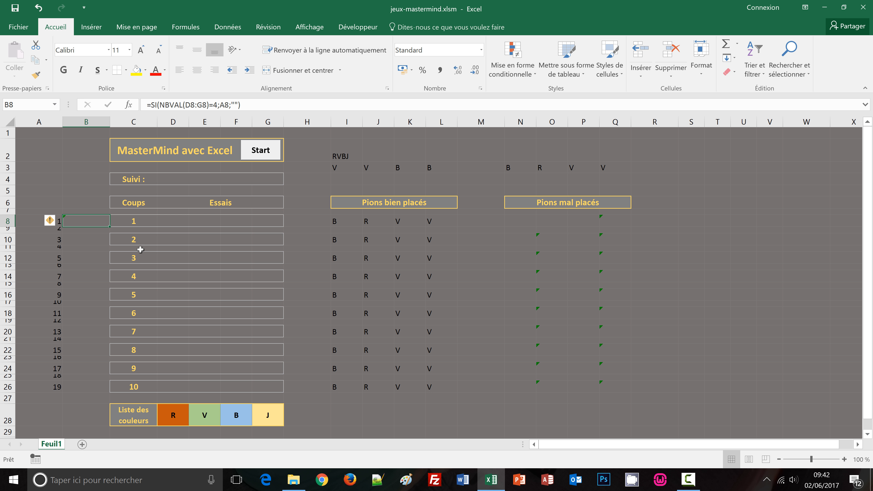
mouse_move(109, 225)
mouse_down()
mouse_move(84, 330)
mouse_move(81, 406)
mouse_move(82, 390)
mouse_up()
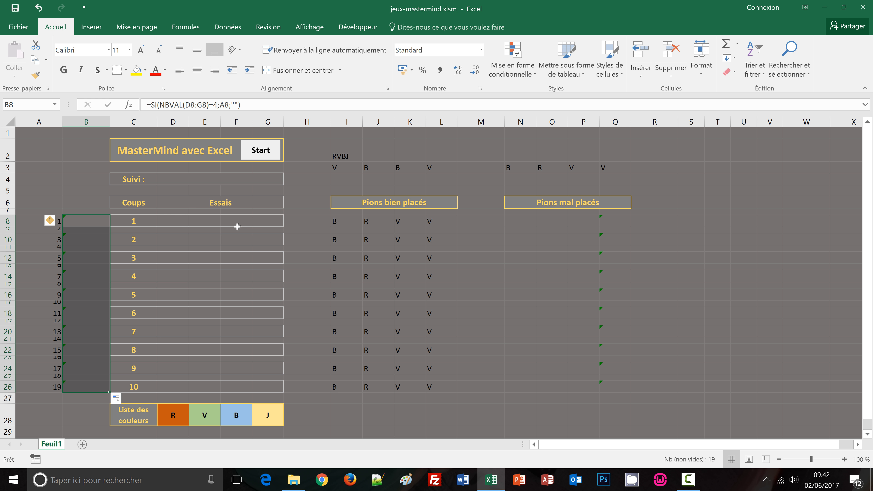
Restart the game and enter r, v, j, j as the first attempt in D8:G8 to test the column B formula
click(270, 152)
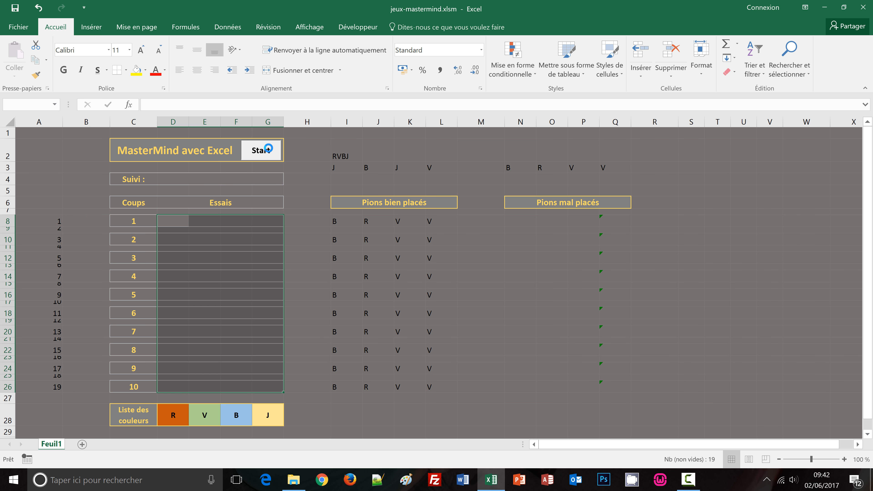
click(181, 222)
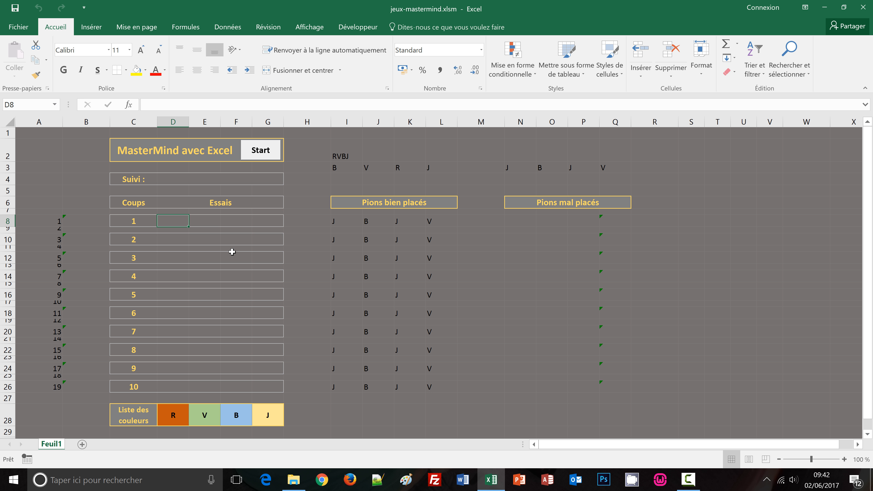
text(r)
key(Return)
text(v)
key(Return)
text(j)
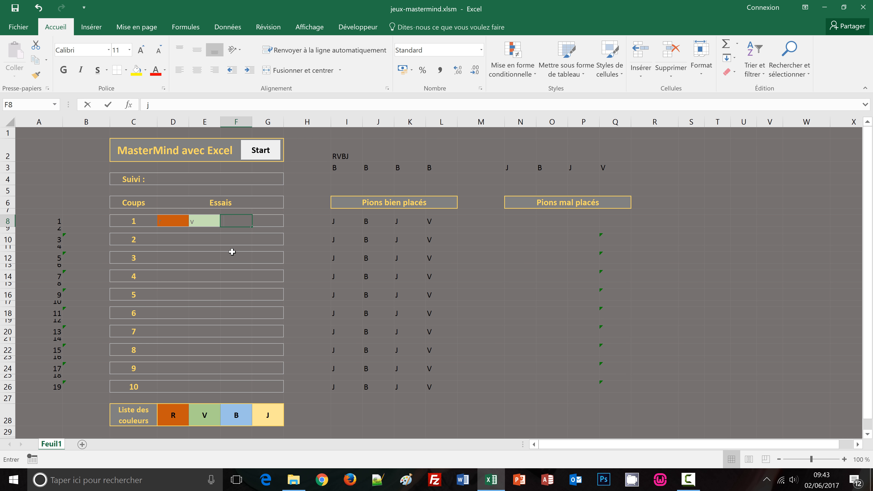
key(Return)
text(j)
key(Return)
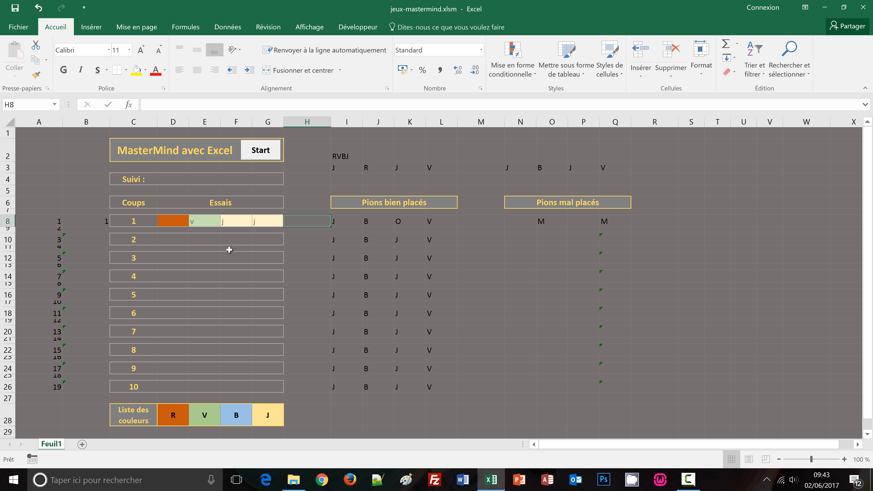
Fill in the second attempt in D10:G10 in non-sequential order with the combination v, j, j, b
click(180, 243)
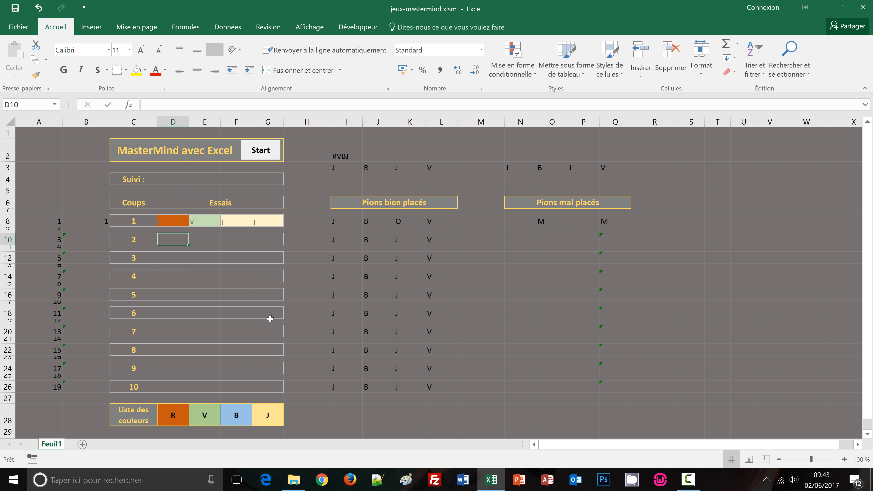
click(231, 243)
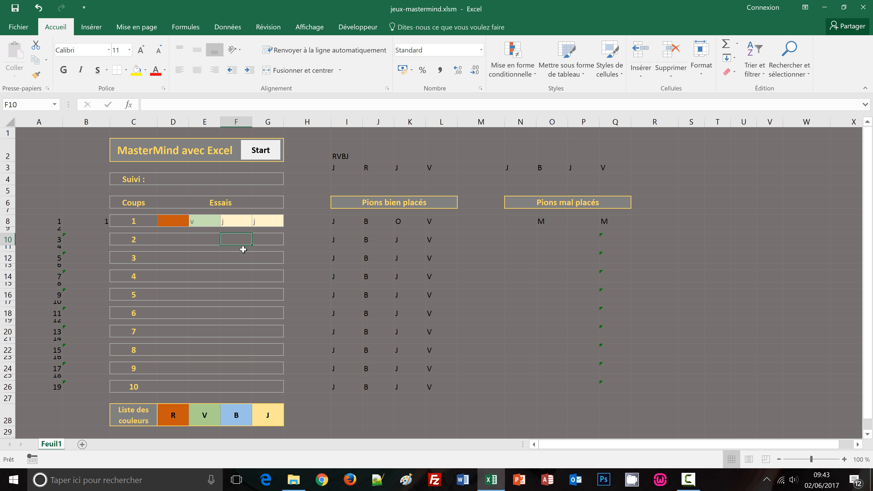
text(j)
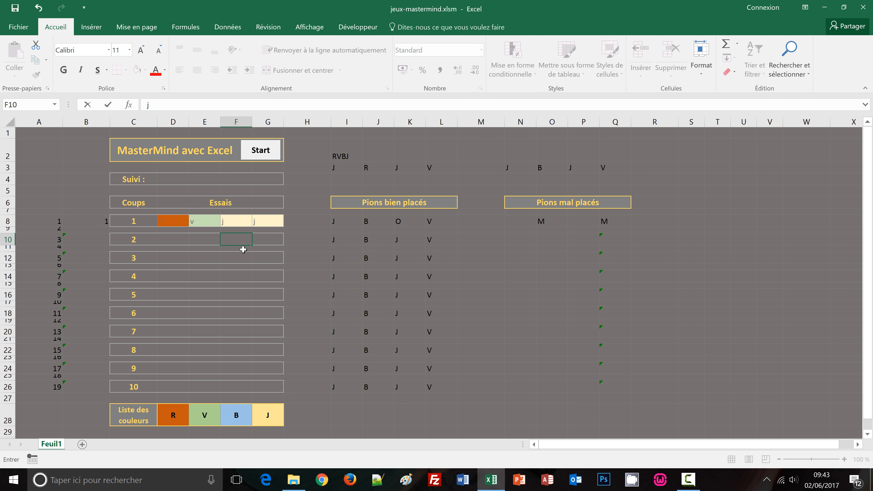
click(274, 239)
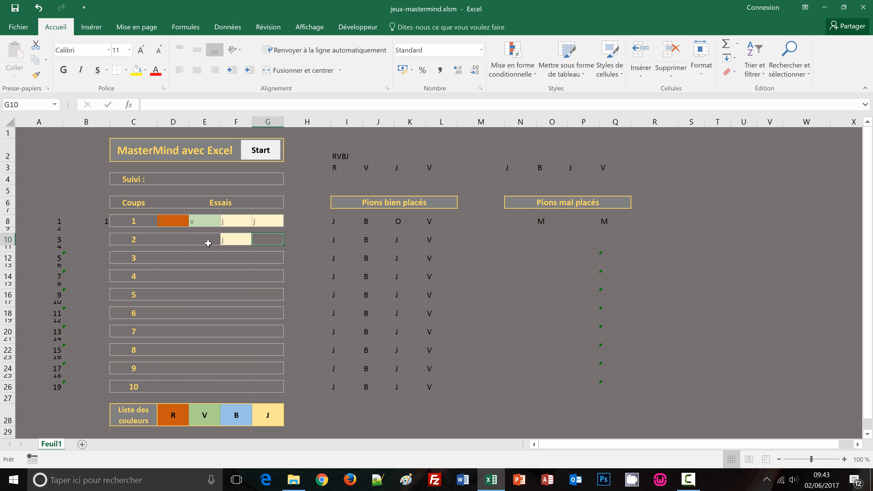
click(201, 241)
text(j)
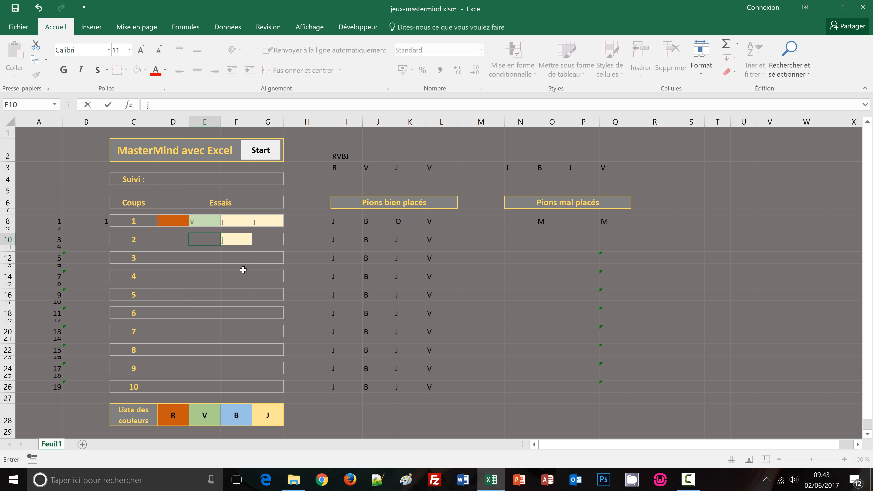
click(171, 237)
text(v)
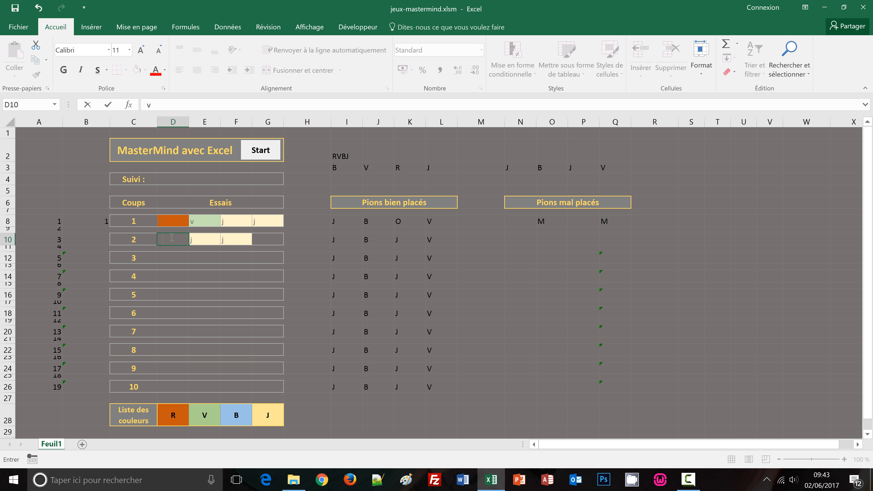
click(274, 242)
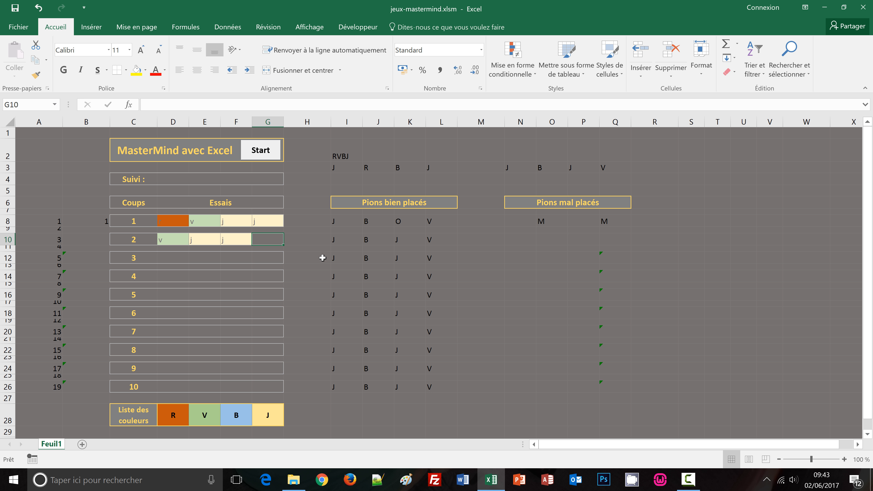
text(b)
key(Tab)
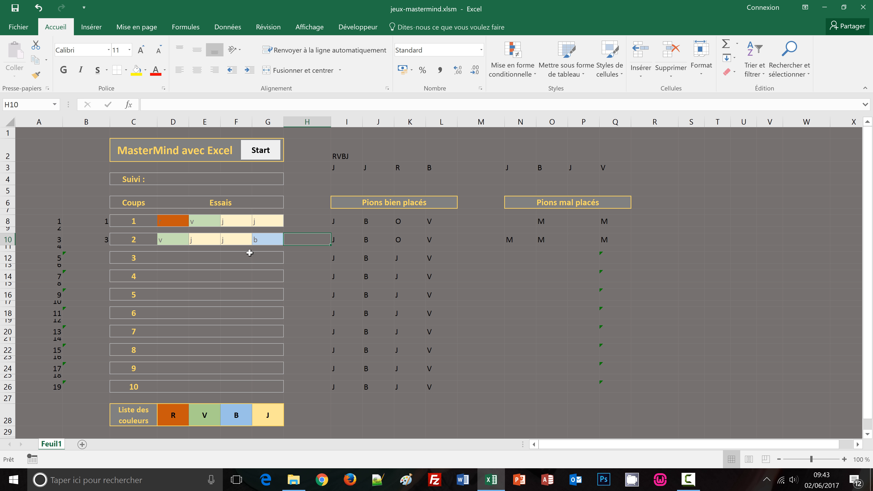
Enter the full secret combination j, b, j, v as the third attempt in D12:G12
click(168, 259)
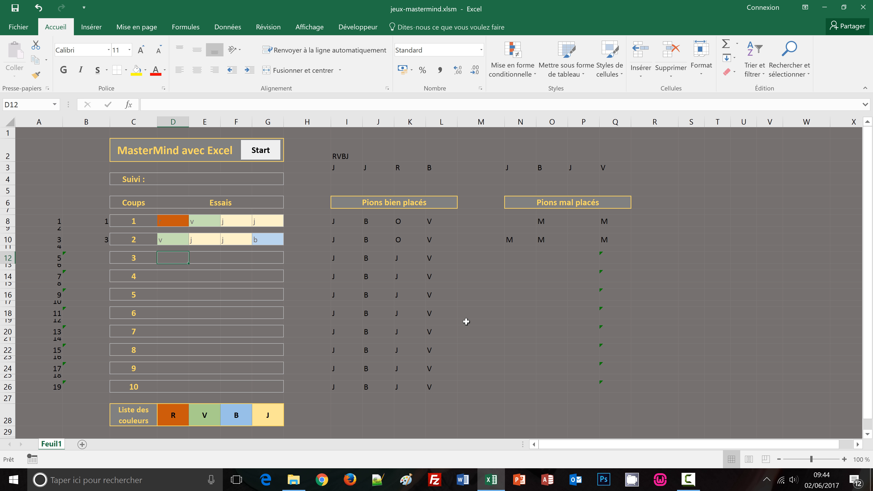
text(j)
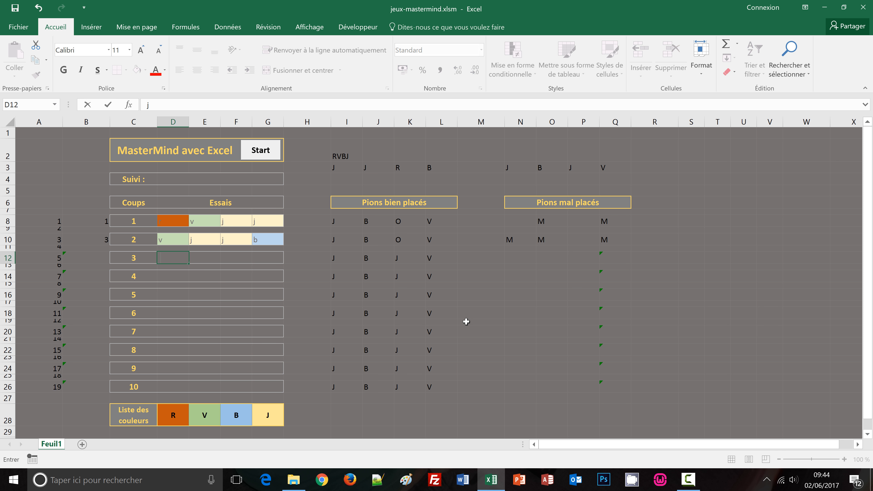
key(Tab)
text(b)
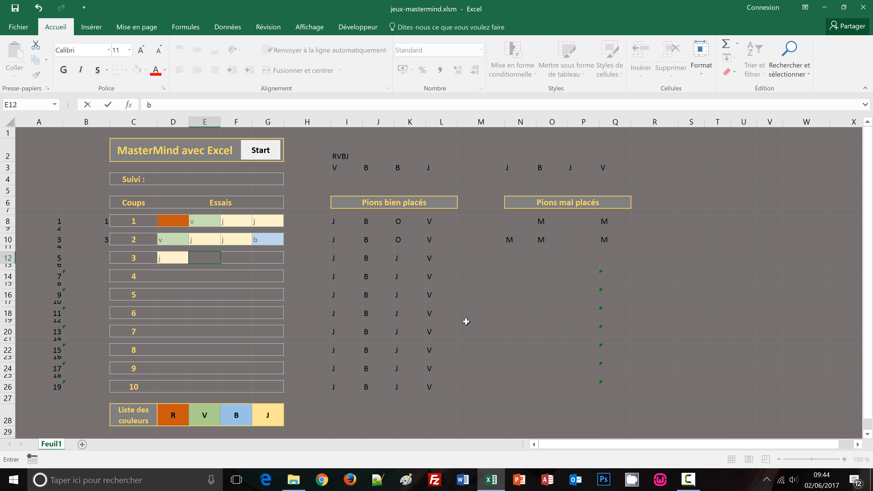
key(Tab)
text(j)
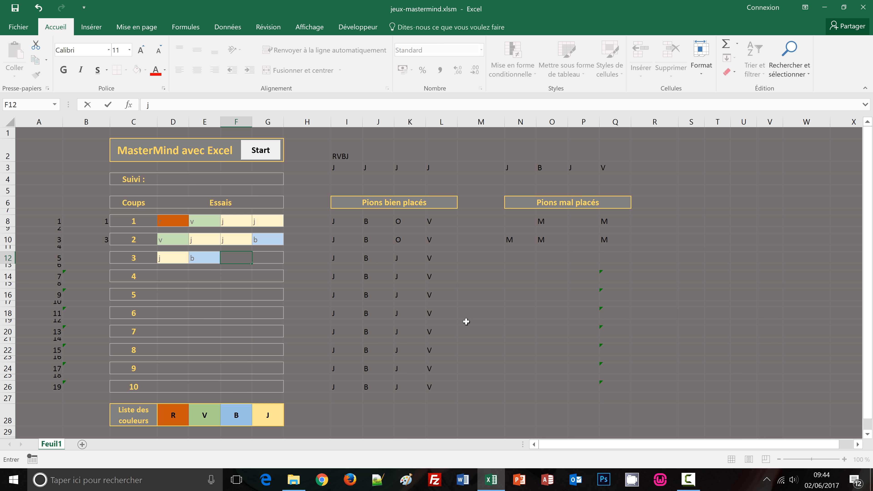
key(Tab)
text(v)
key(Tab)
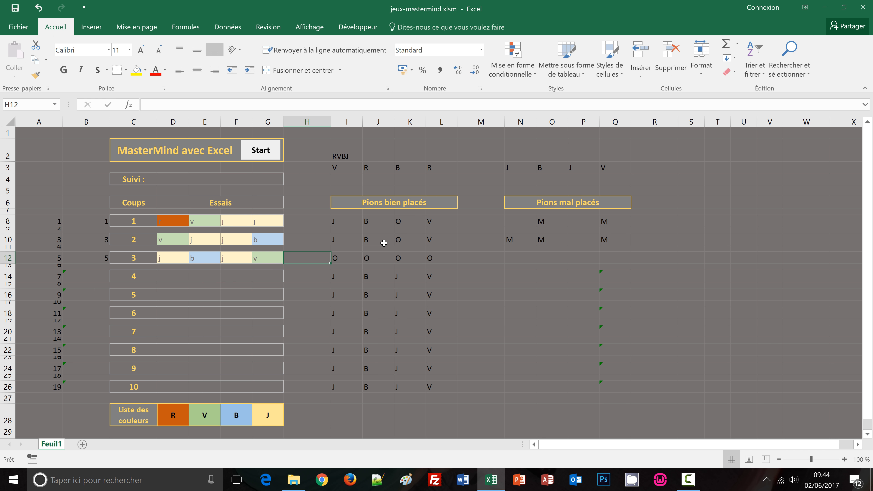
Restart the game and number the cells D3:G3 above the Suivi row from 1 to 4
click(264, 157)
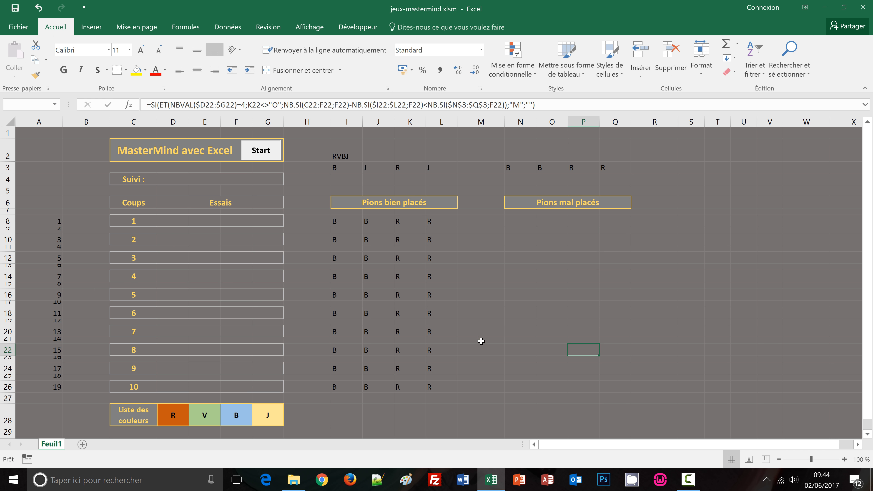
click(171, 179)
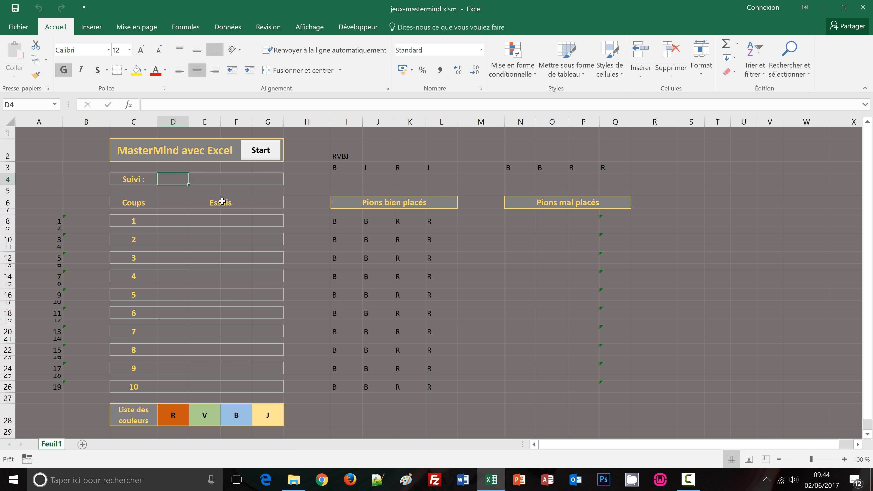
click(176, 169)
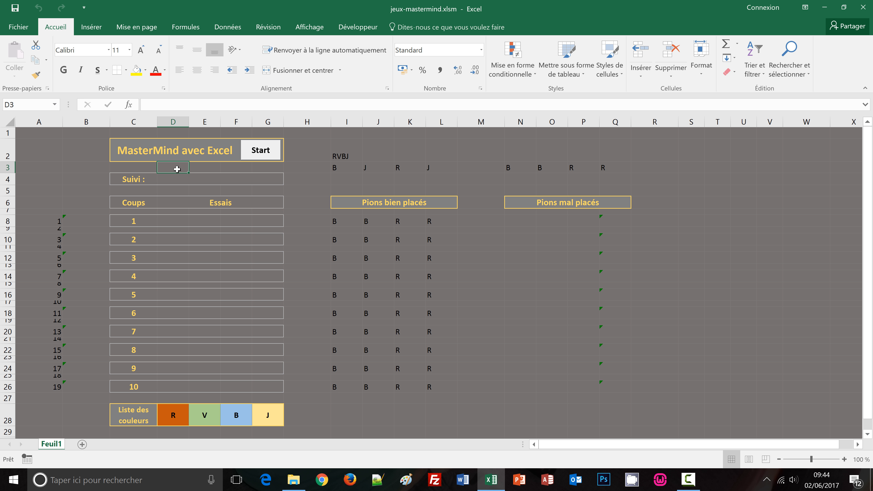
text(1)
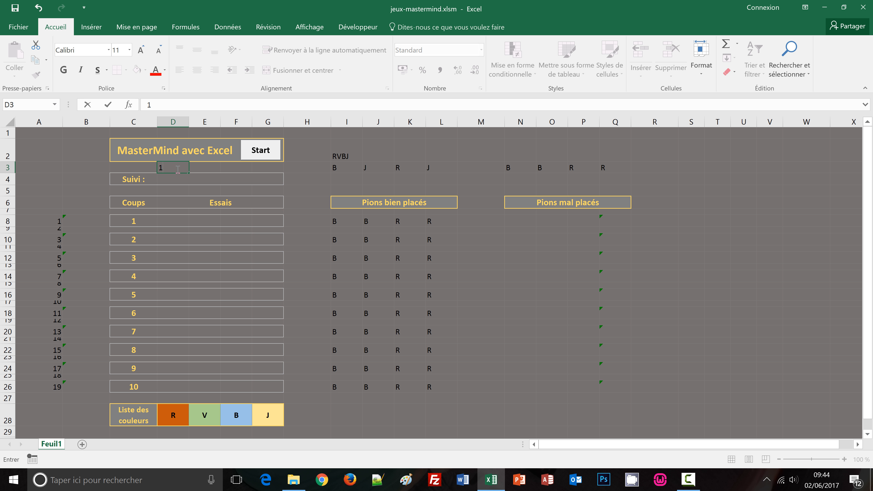
key(ctrl+Return)
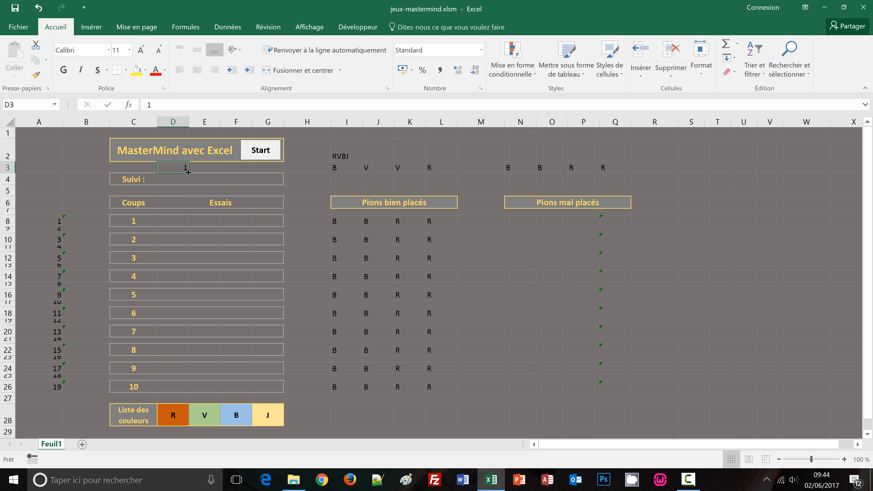
drag(189, 172, 281, 172)
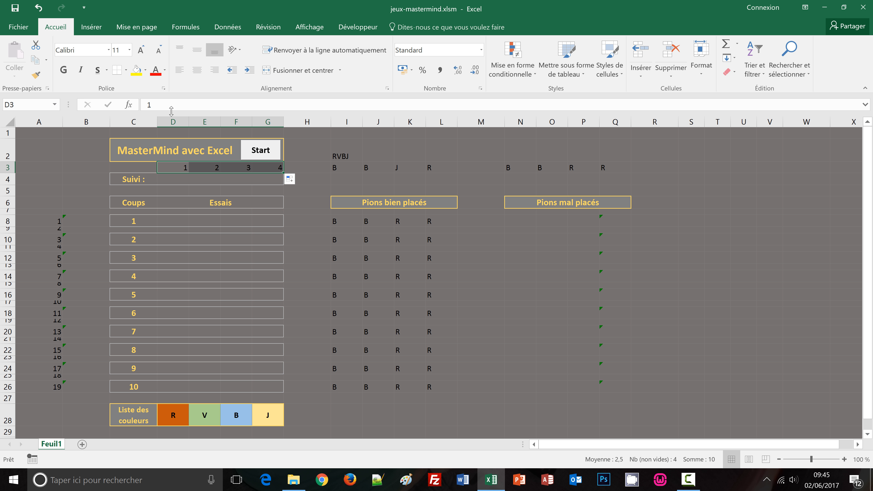
Set the font colour of D3:G3 to match the grey background and check each cell's hidden number
click(166, 72)
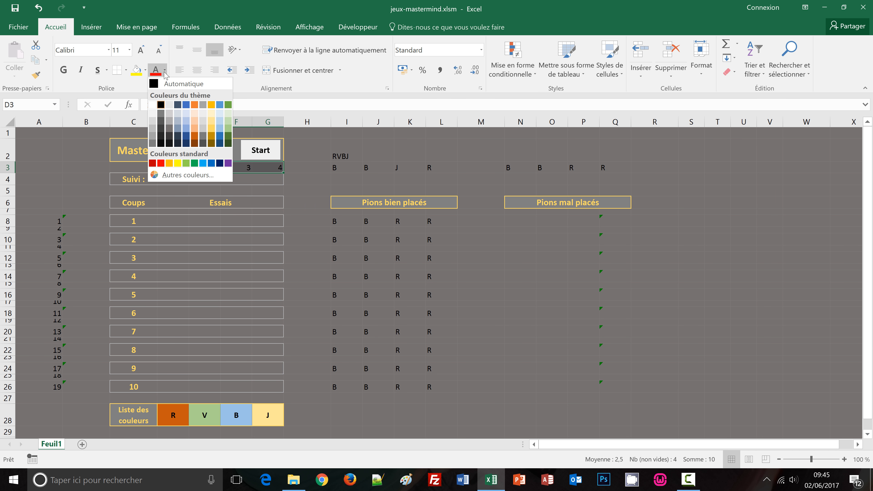
click(169, 128)
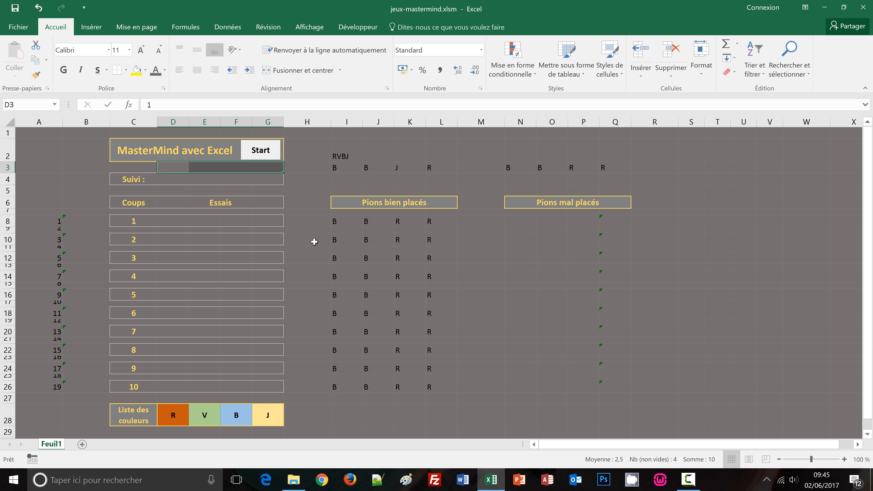
click(176, 168)
click(198, 170)
click(229, 170)
click(266, 168)
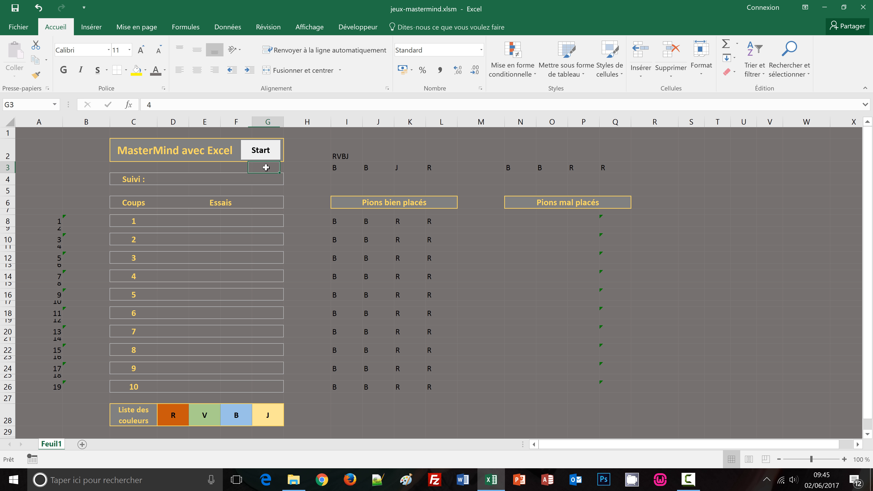
click(172, 179)
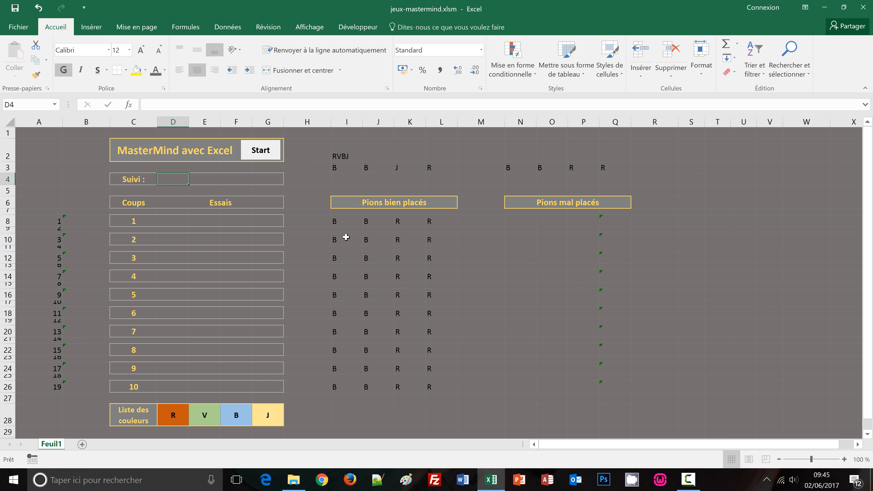
text(=)
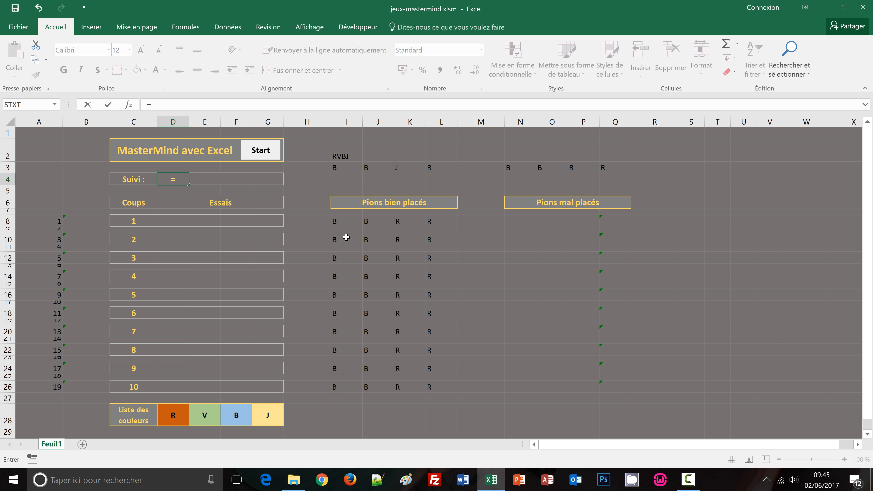
key(Escape)
Start a formula for the Suivi cells D4:G4 with an IF nested in an error handler: =sierreur(si(
drag(171, 179, 264, 182)
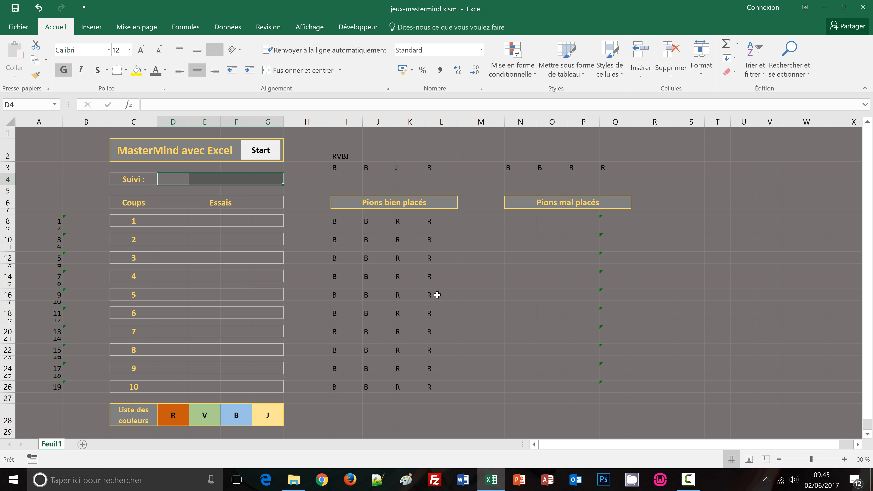
text(=si)
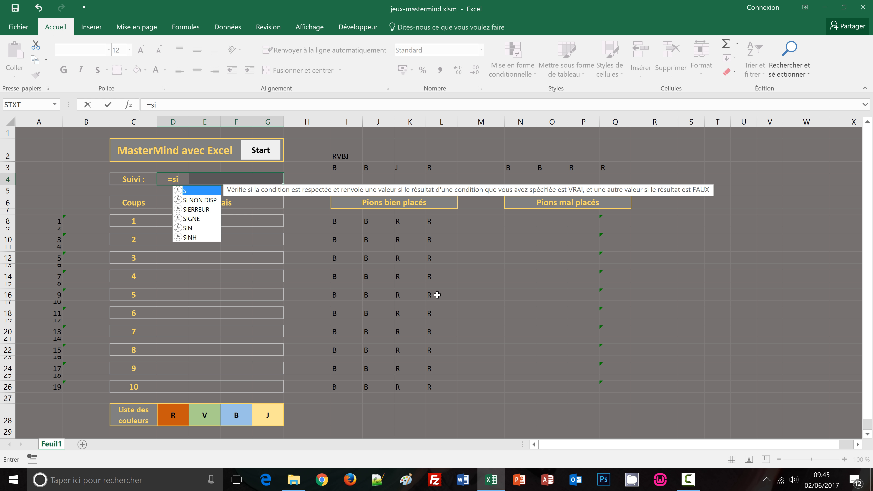
text(erreur)
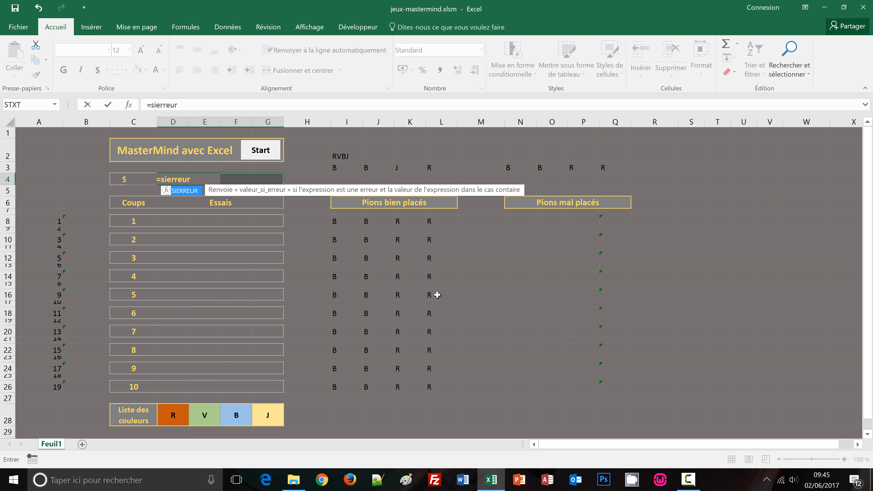
text(()
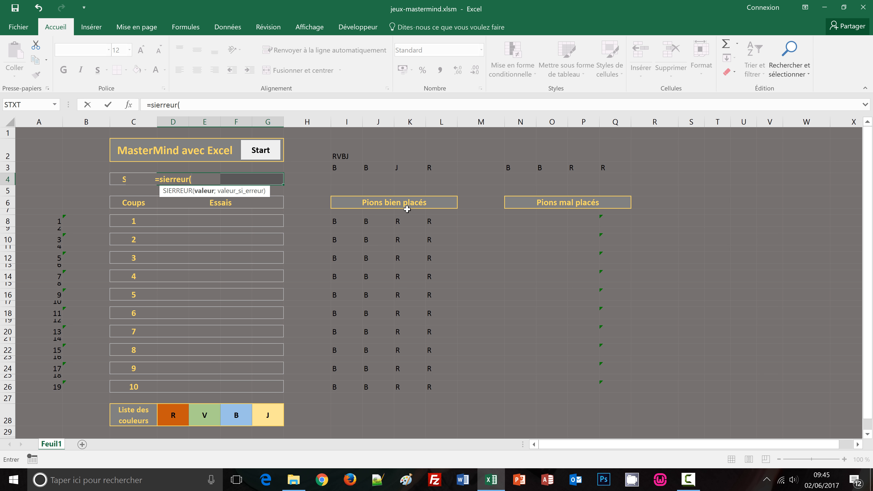
text(s)
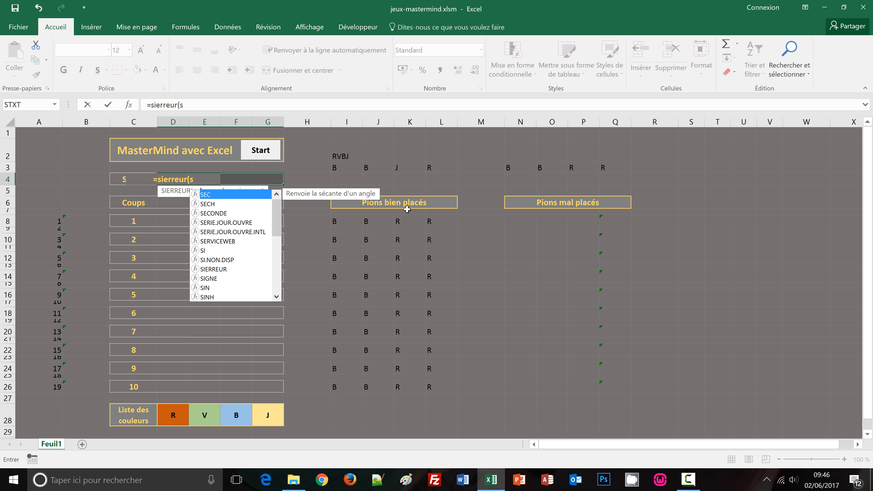
text(i)
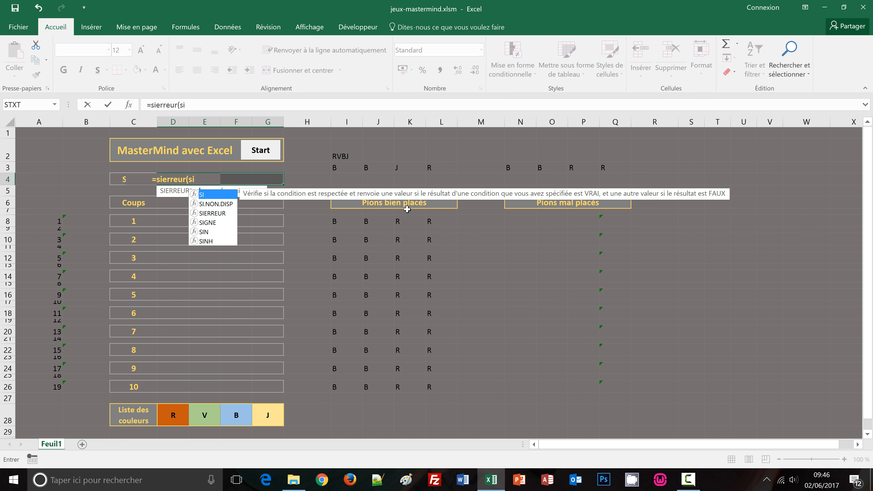
key(BackSpace)
key(BackSpace)
text(si()
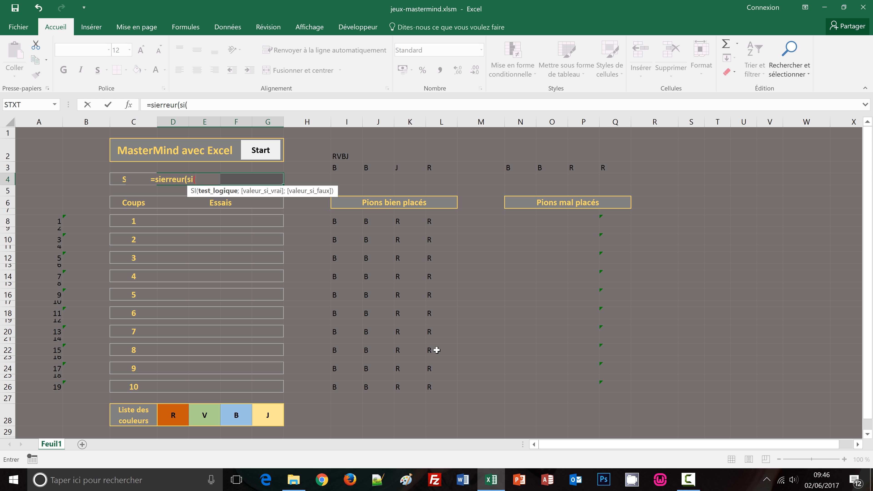
Begin the logical test with INDEX over the well-placed pegs range, fixed as $I$8:$L$26
text(index)
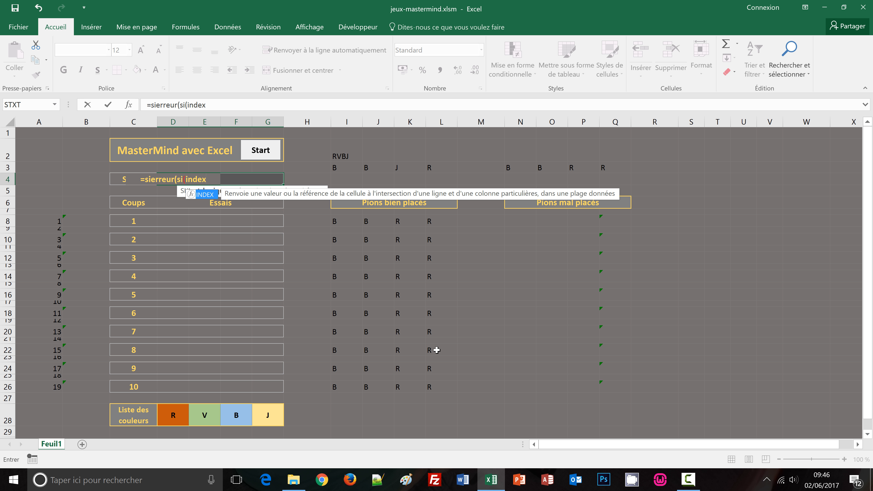
text(()
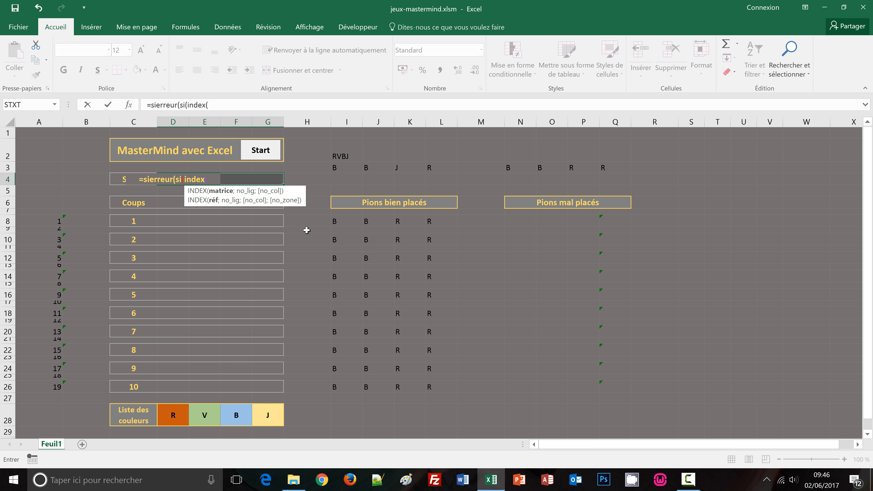
drag(337, 221, 440, 389)
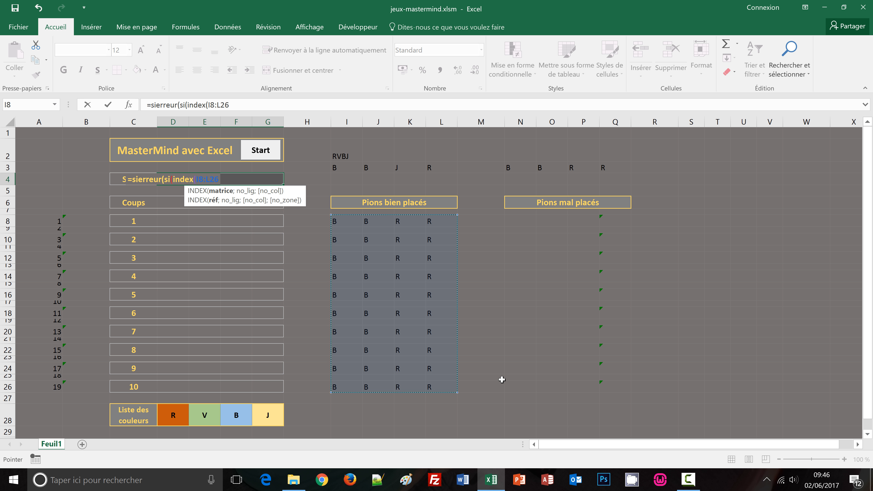
key(F4)
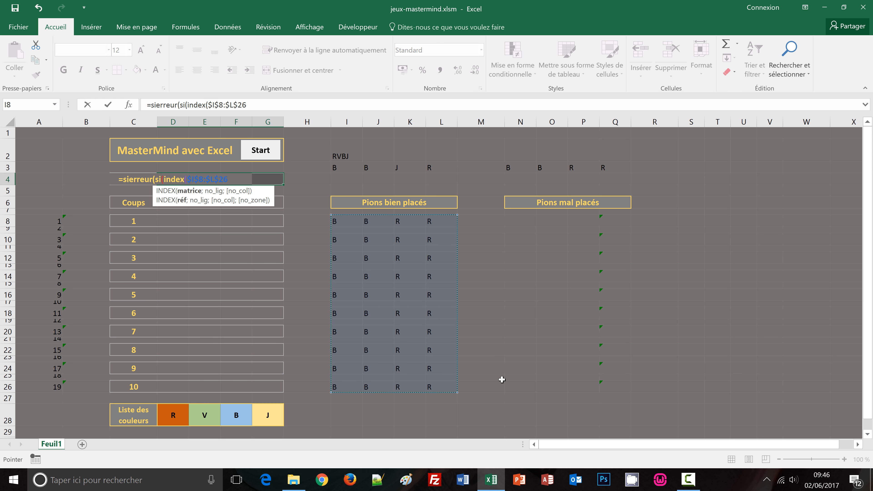
Supply the INDEX row number as the maximum of column B's helper cells, max($B$8:$B$26)
text(;)
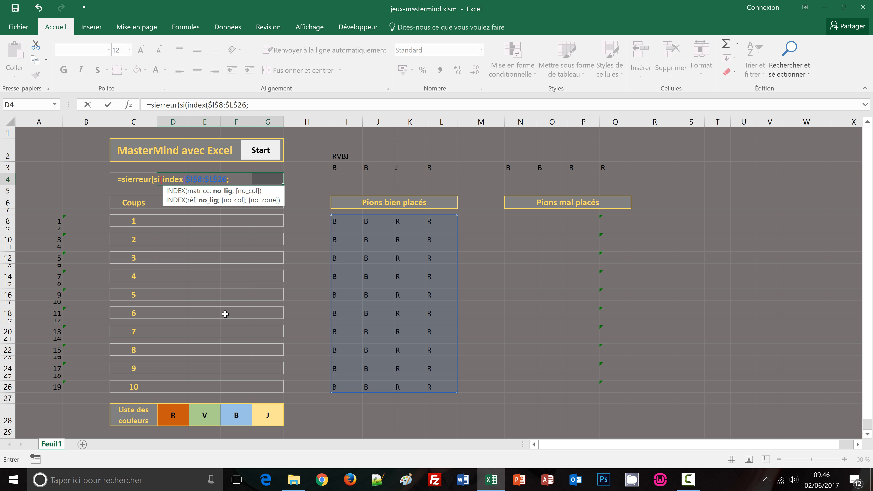
text(ma)
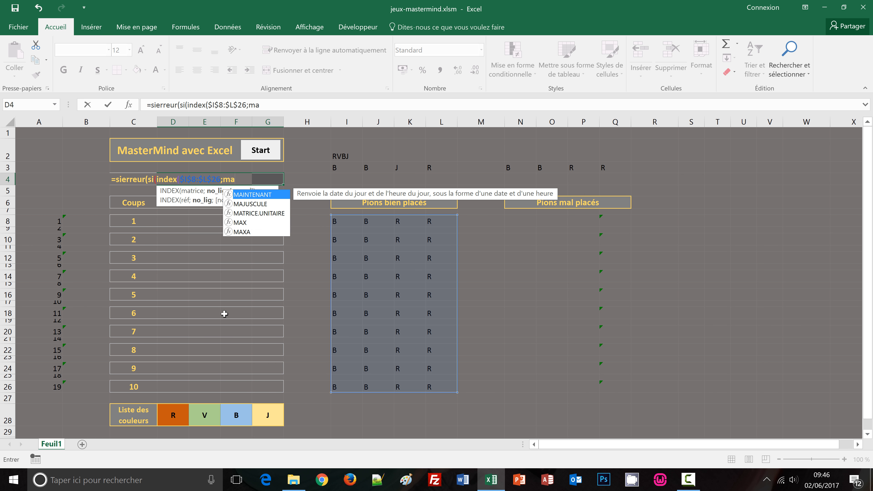
text(x()
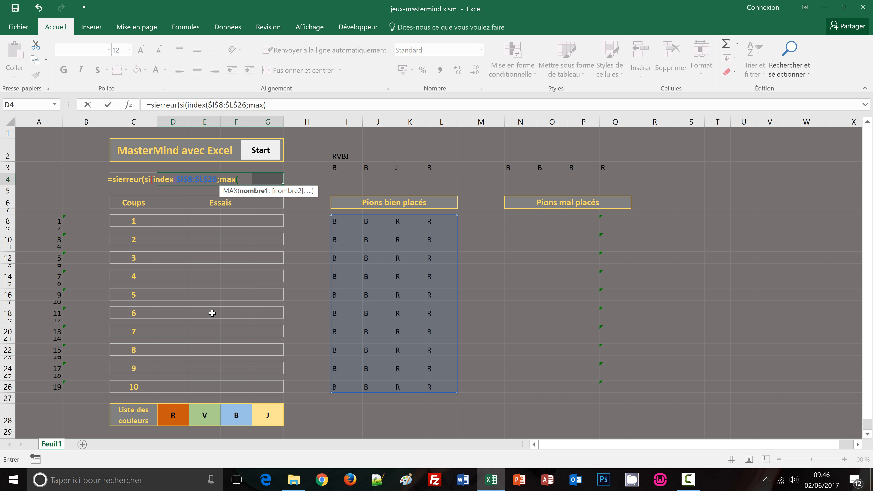
drag(82, 223, 73, 389)
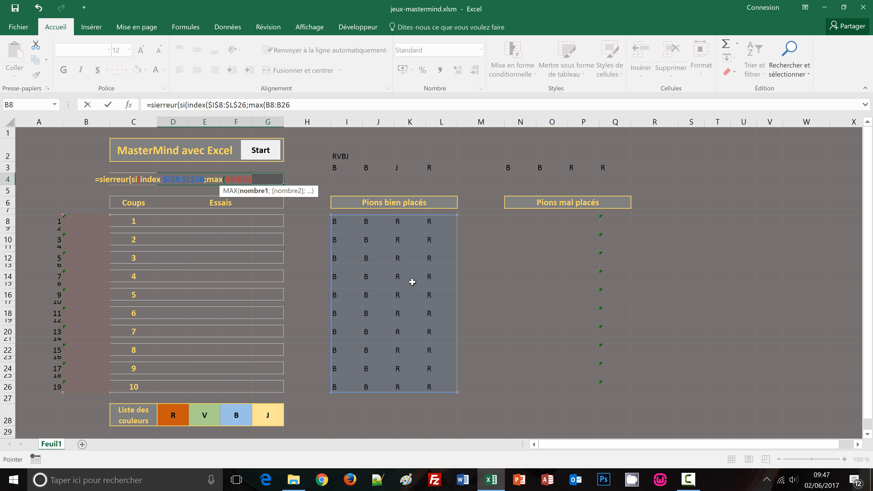
key(F4)
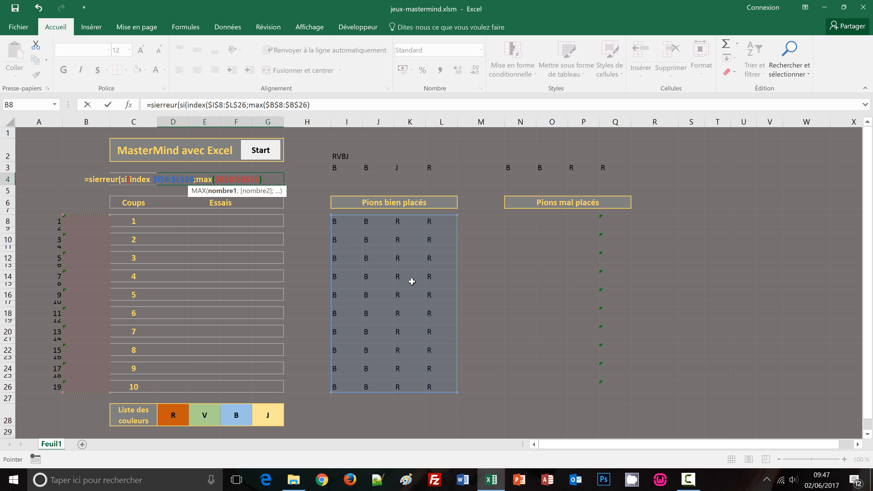
text())
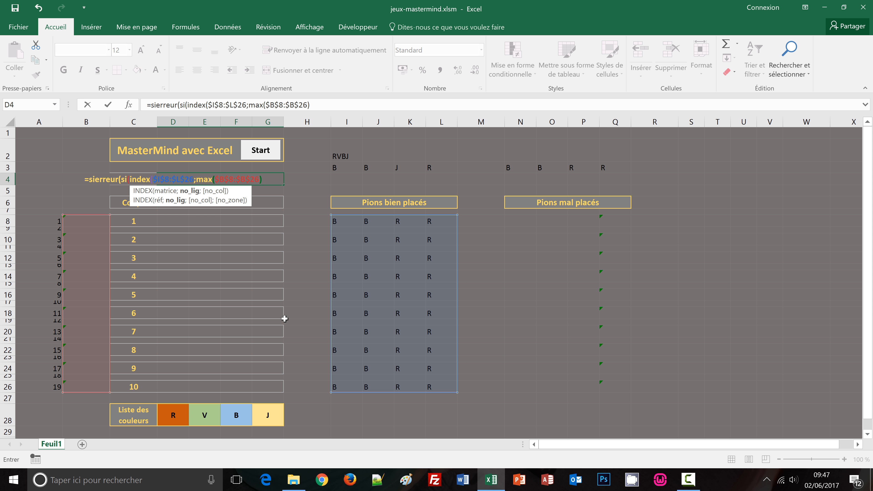
Use D3 as the INDEX column number, test the result against "O" and return "O" when true
text(;)
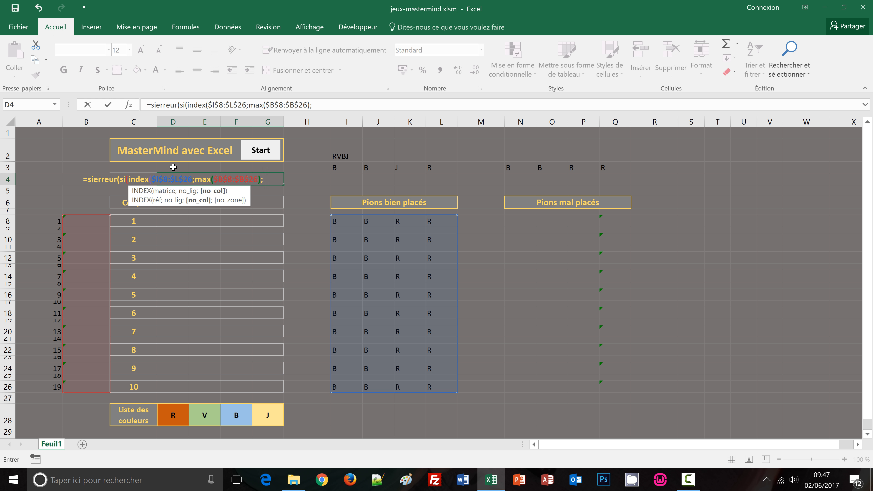
click(173, 167)
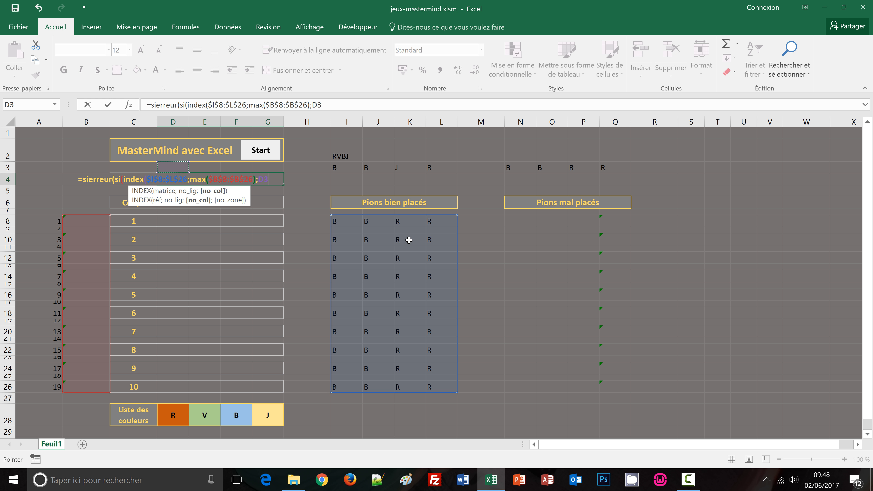
text())
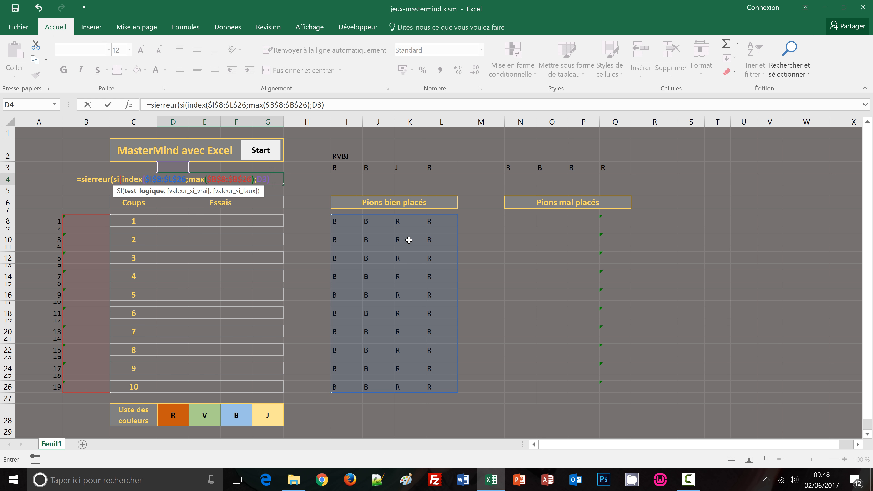
text(=")
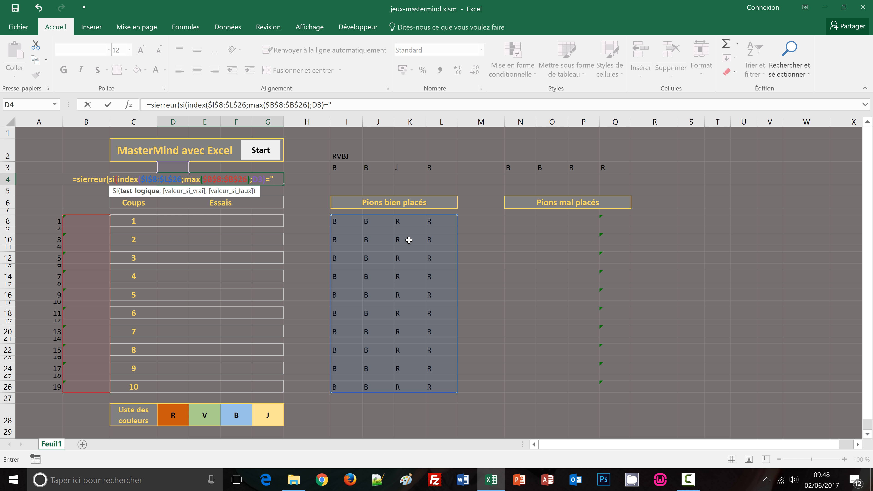
text(O")
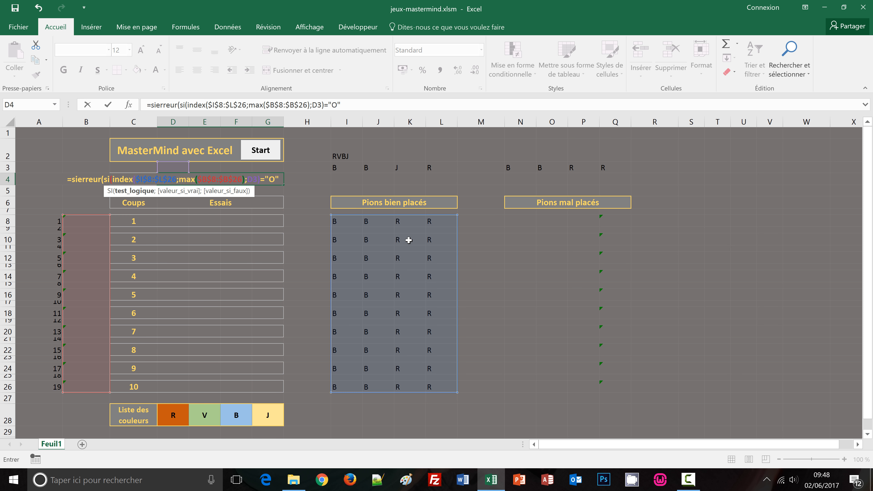
text(;"O)
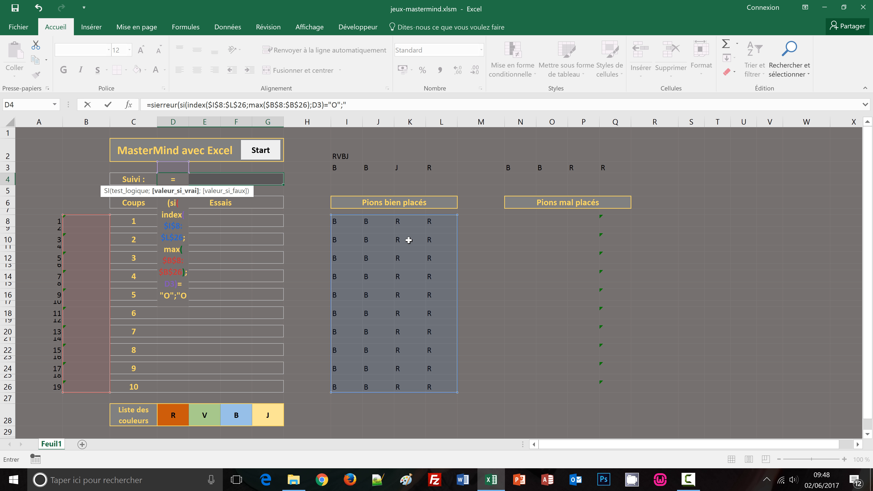
text(")
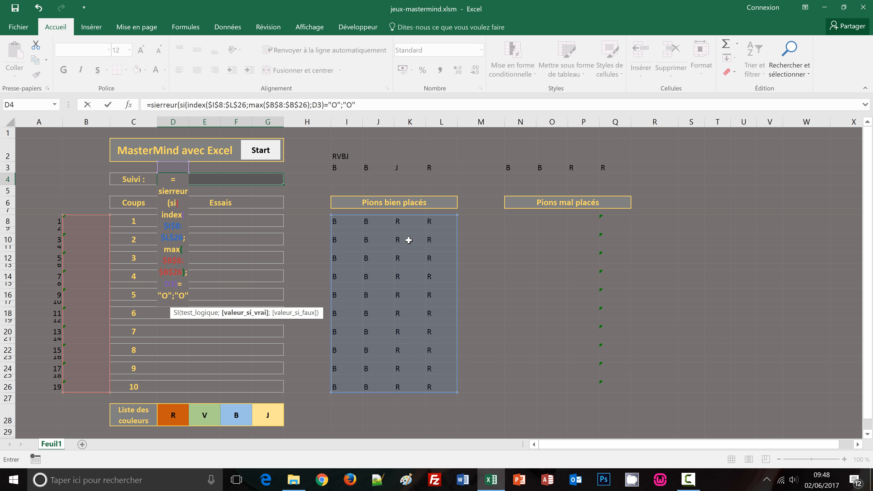
text(;)
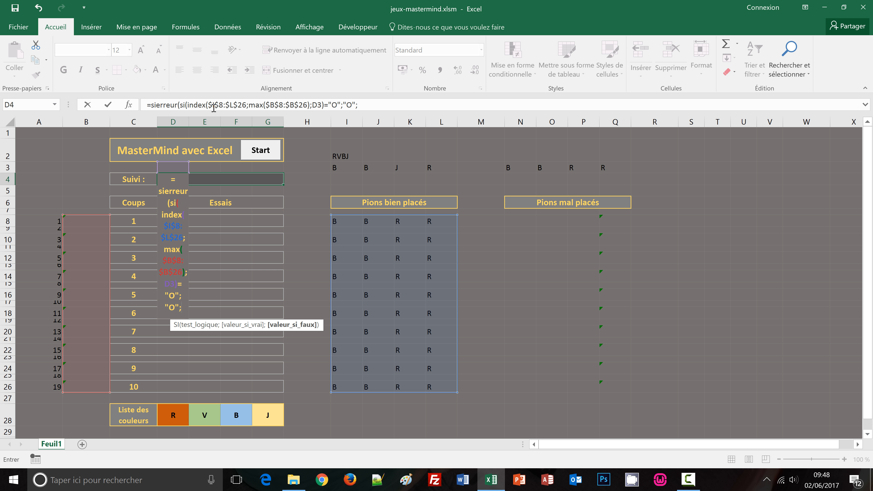
Review the INDEX range, row and column arguments and the "O" result, returning to the end of the D4 formula
click(227, 104)
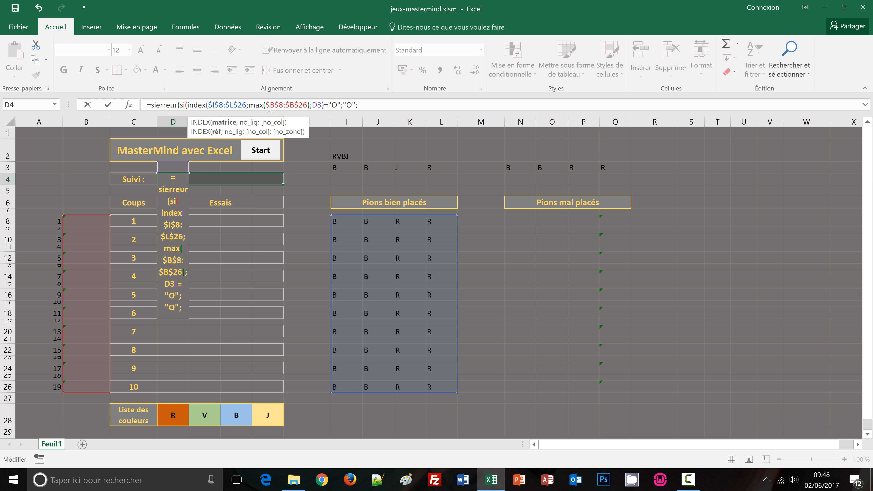
click(260, 105)
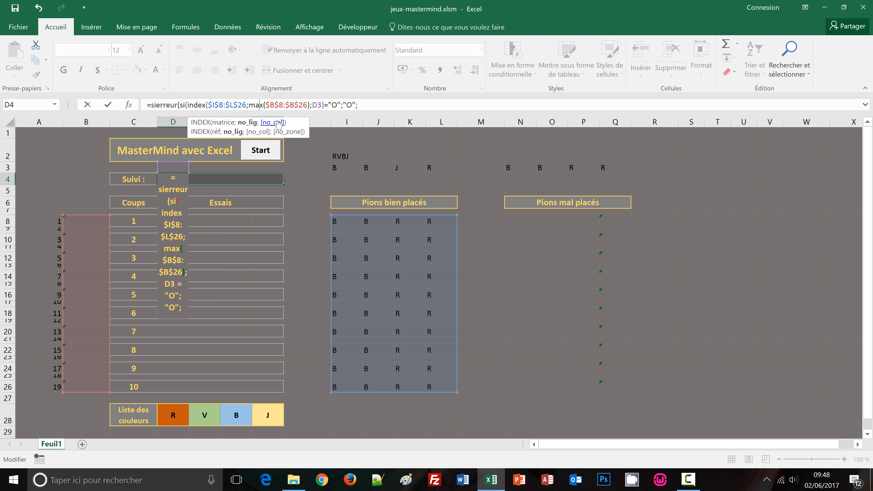
click(316, 106)
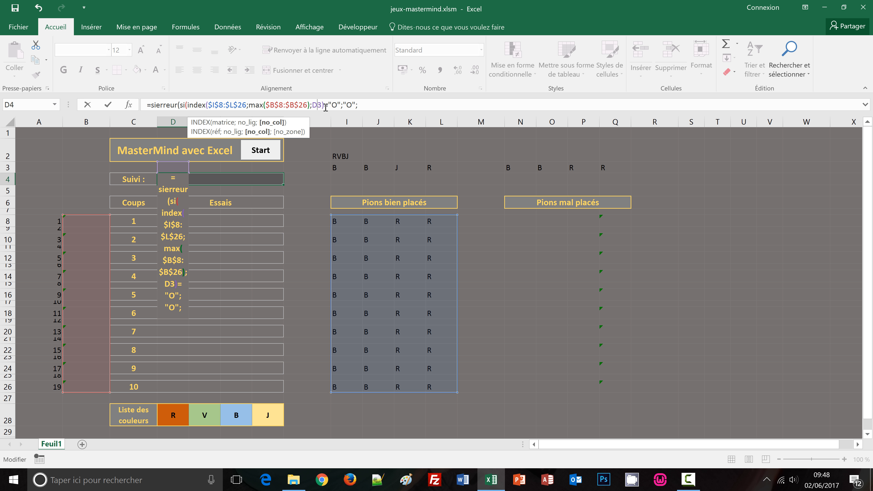
click(346, 104)
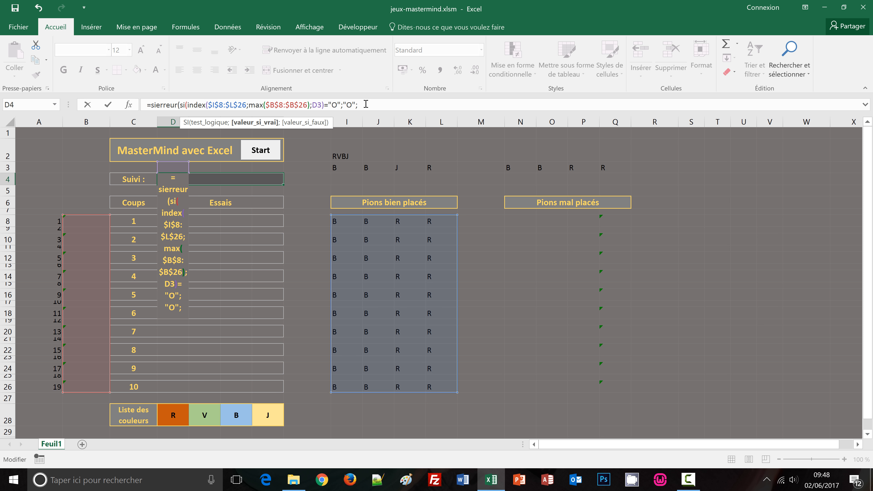
click(366, 104)
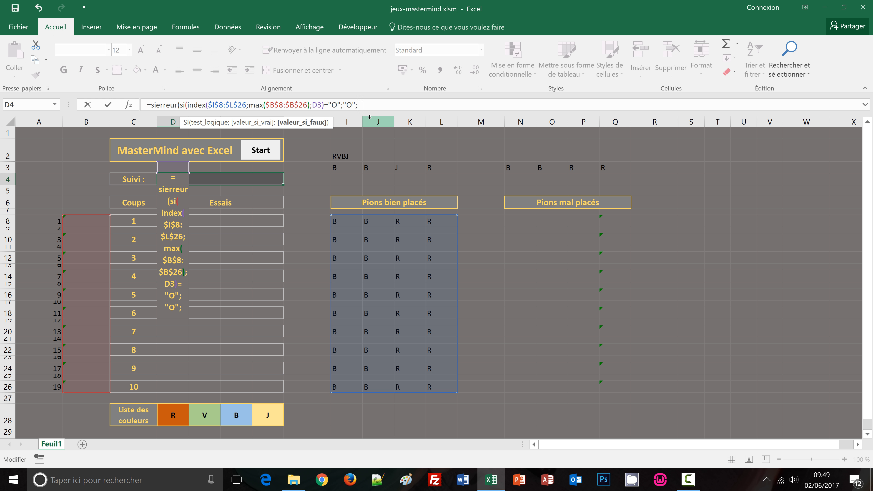
Nest a second SI as the false value, testing an INDEX over the misplaced pegs range fixed as $N$8:$Q$26
text(si)
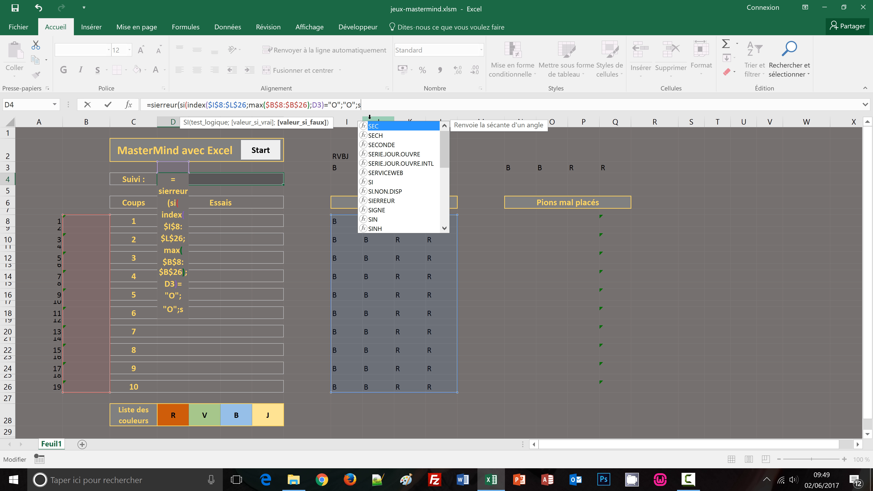
text(()
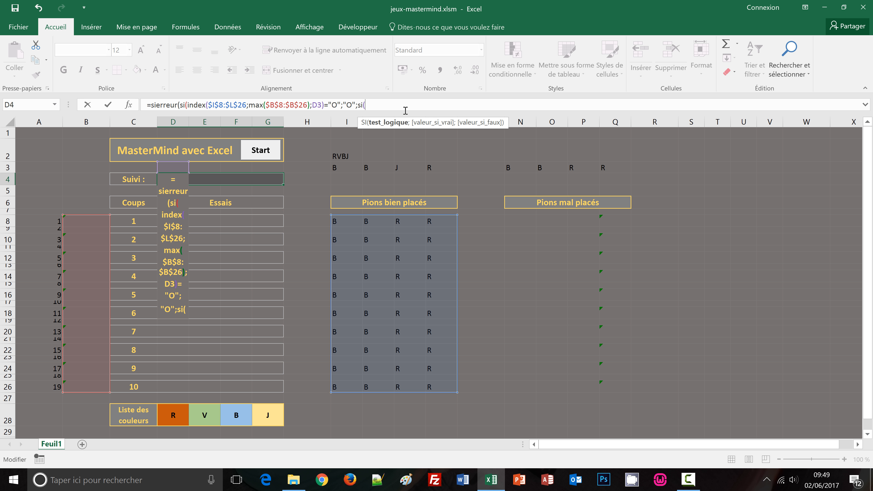
text(index()
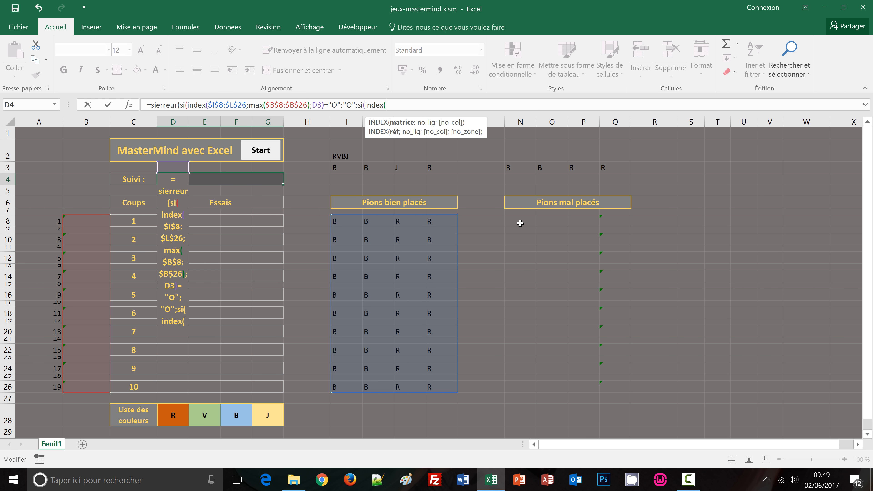
drag(518, 224, 610, 387)
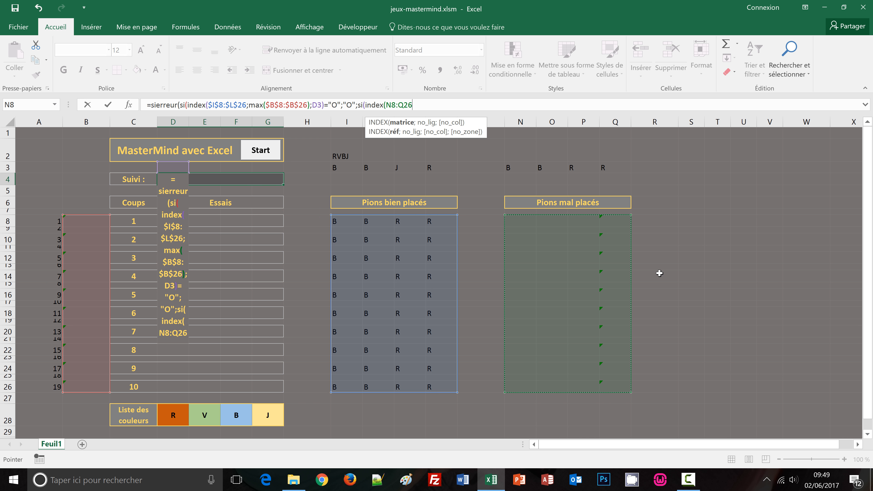
key(F4)
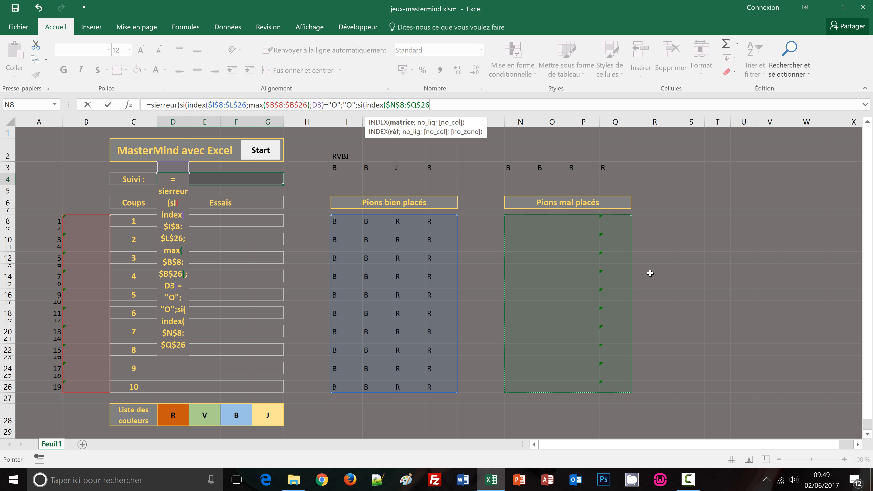
text(;)
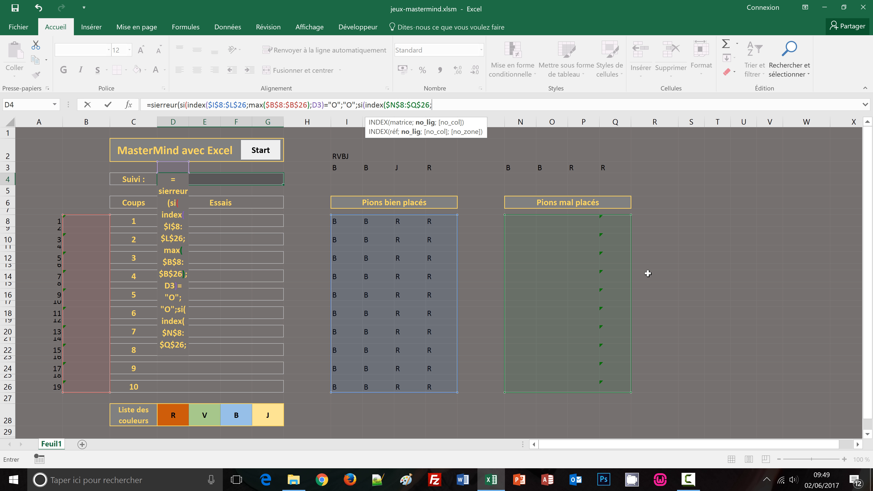
Supply the second INDEX row number as the maximum of column B's helper cells, max($B$8:$B$26)
text(max()
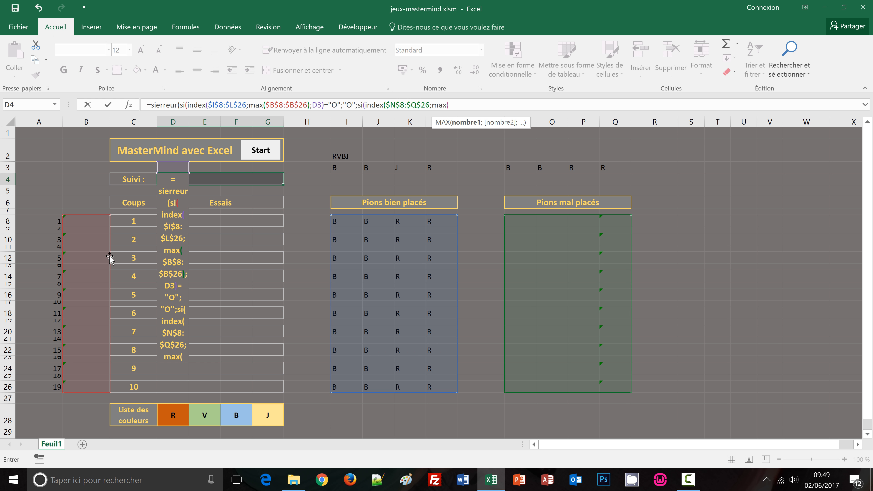
drag(78, 222, 84, 382)
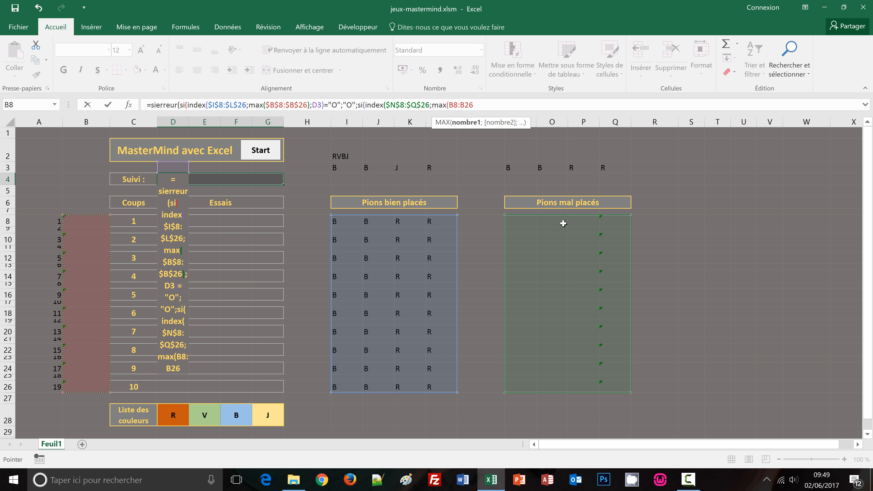
key(F4)
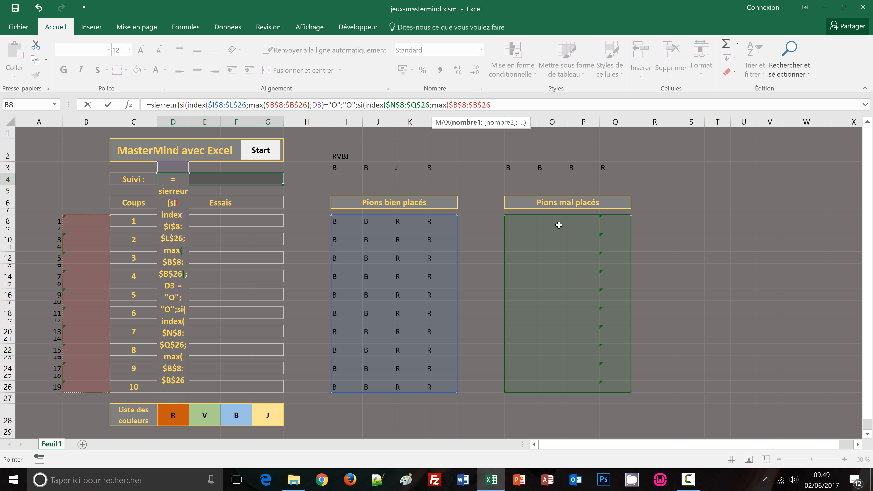
text())
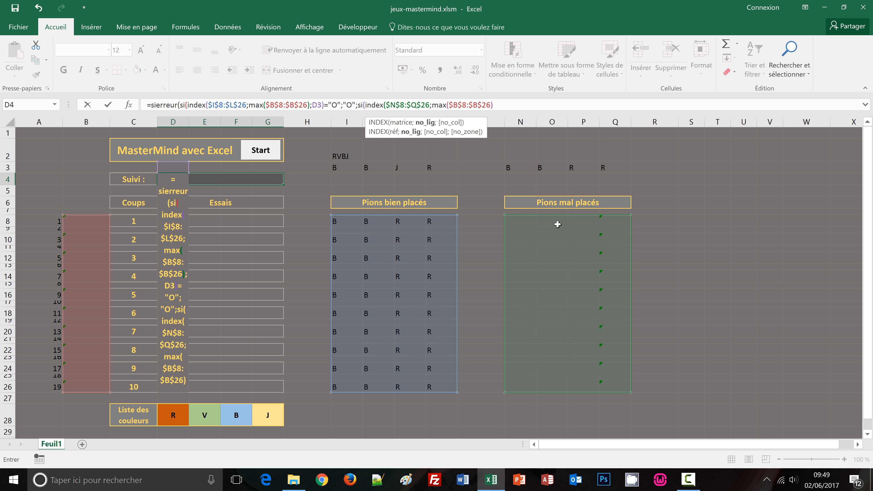
text(;)
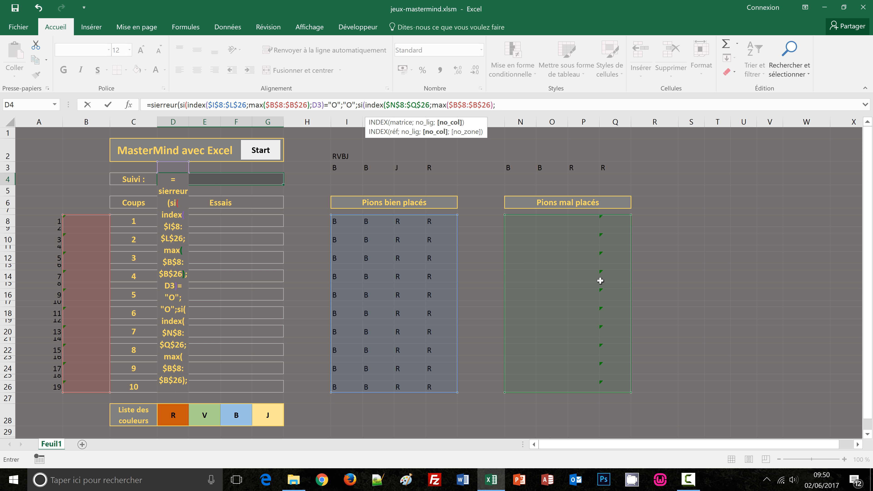
Use D3 as the column number, test the result against "M", and return "M" when true or an empty string otherwise
click(174, 167)
text())
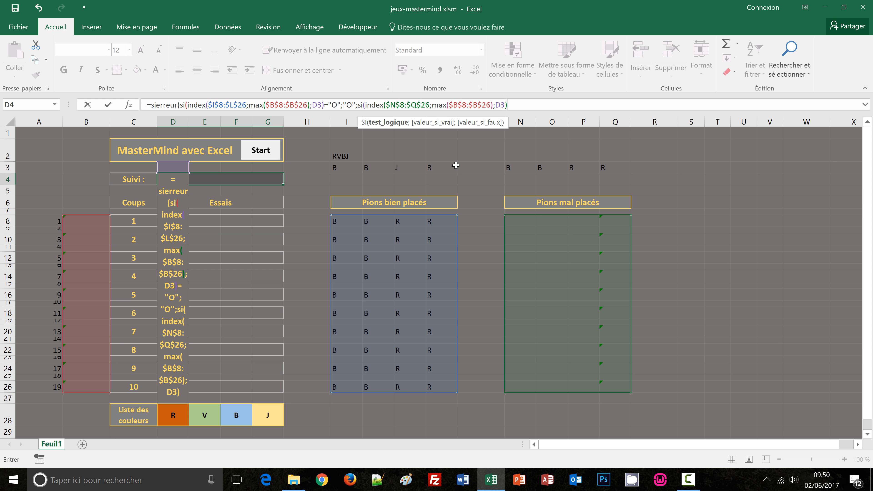
text(="M";"M")
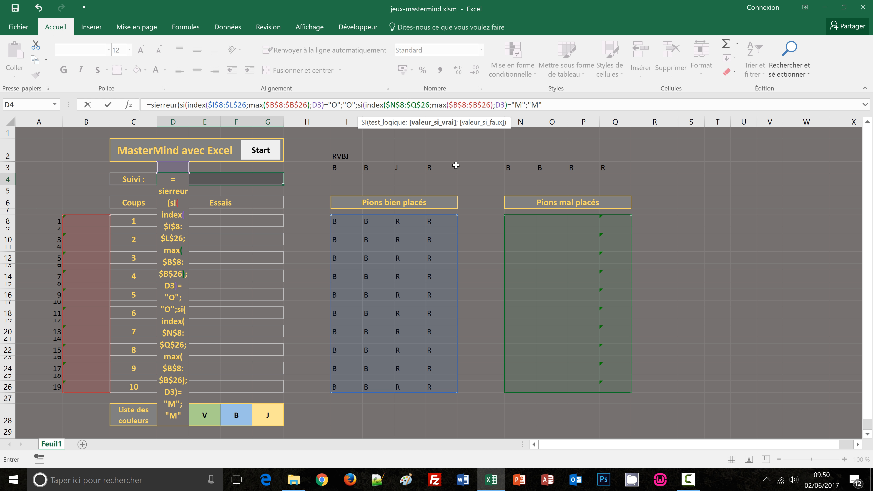
text(;)
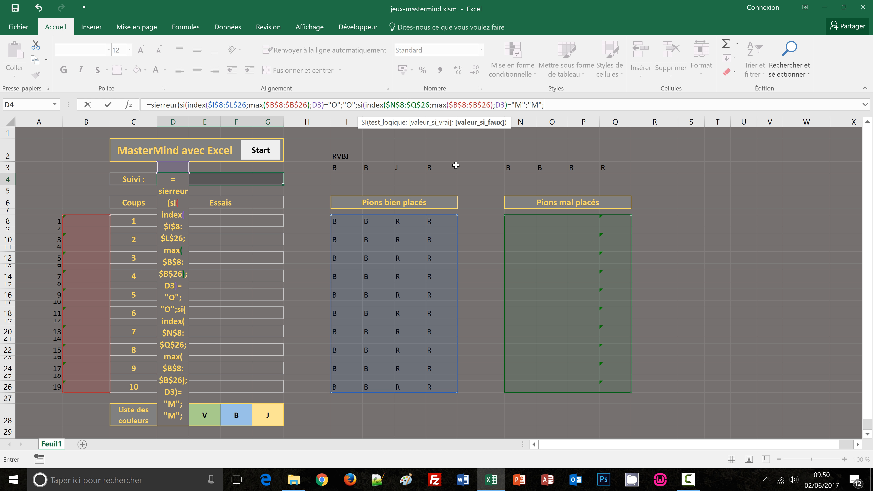
text(""))
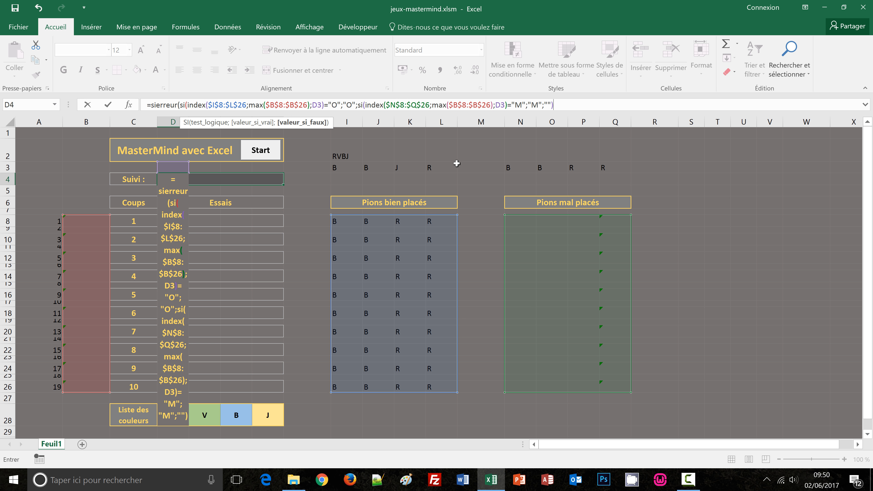
click(558, 105)
key(BackSpace)
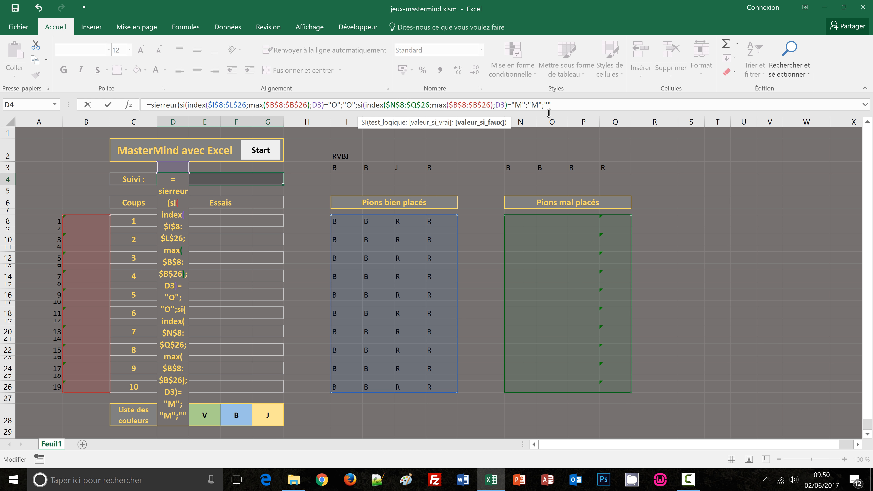
text())
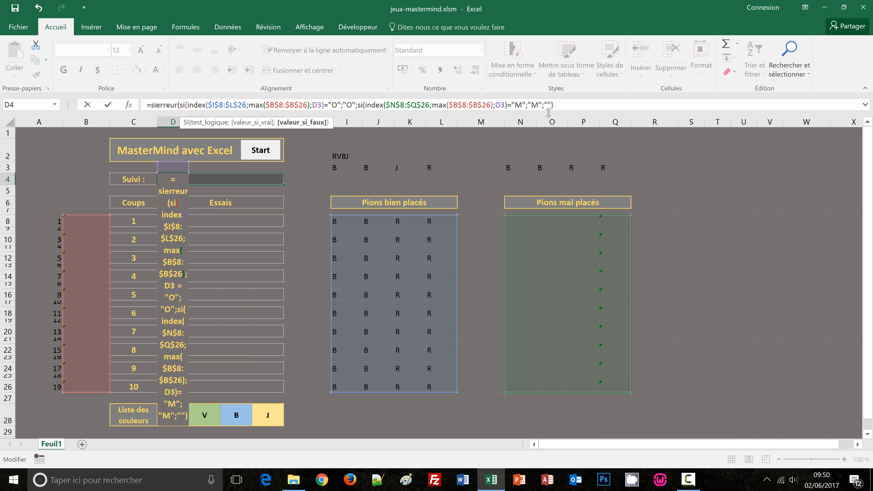
Close the outer SI, give SIERREUR an empty string as its error value, and enter the formula across D4:G4
text())
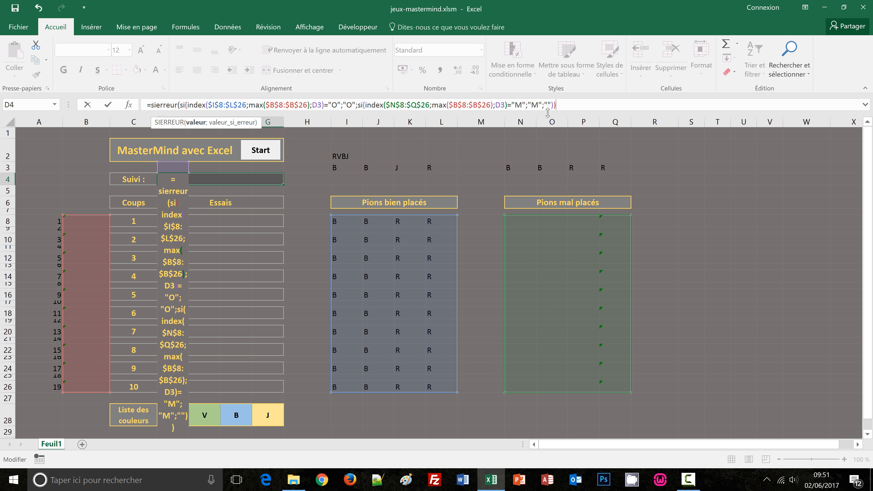
text(;)
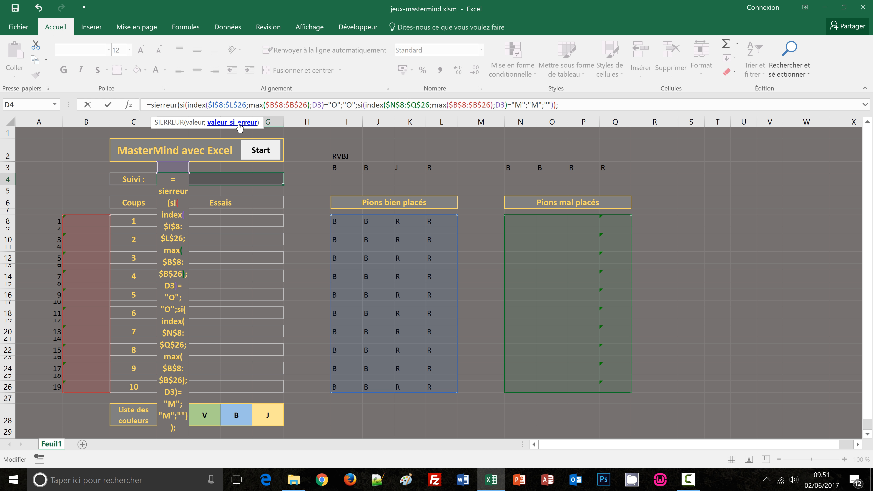
text("")
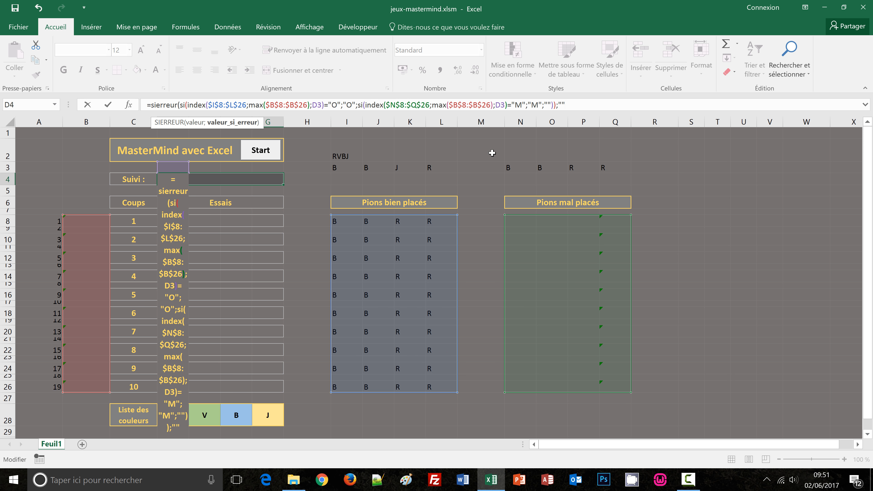
text())
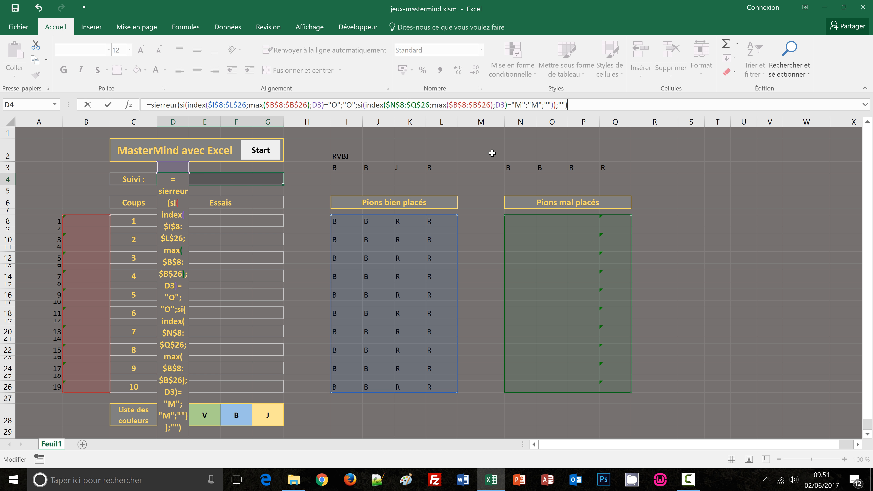
key(ctrl+Return)
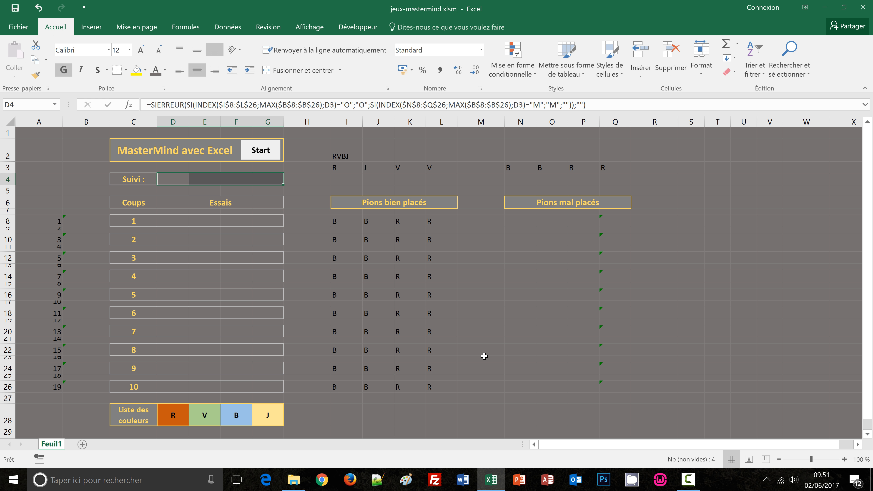
Start a new game and enter b, j, j, b as the first attempt in D8:G8
click(276, 151)
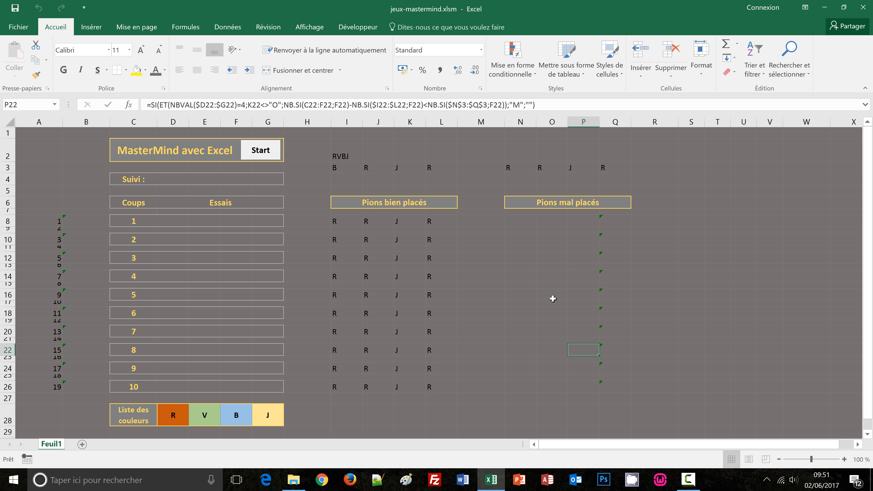
click(169, 223)
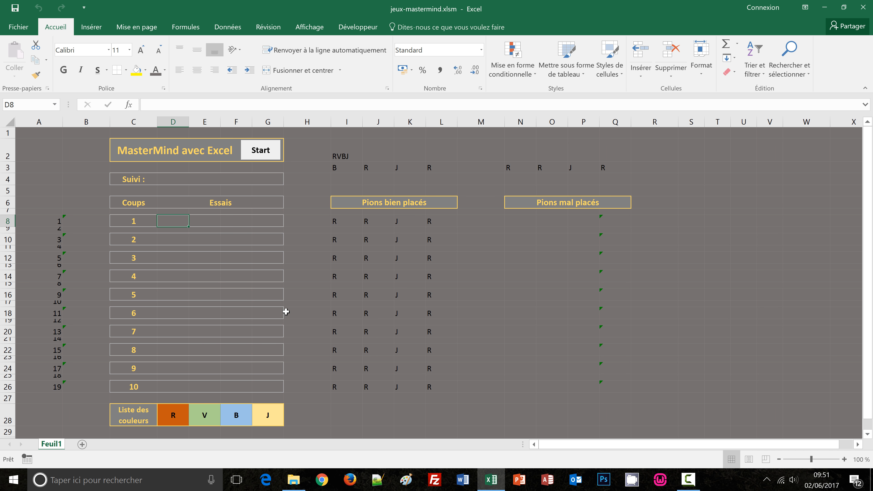
text(b)
key(Tab)
text(j)
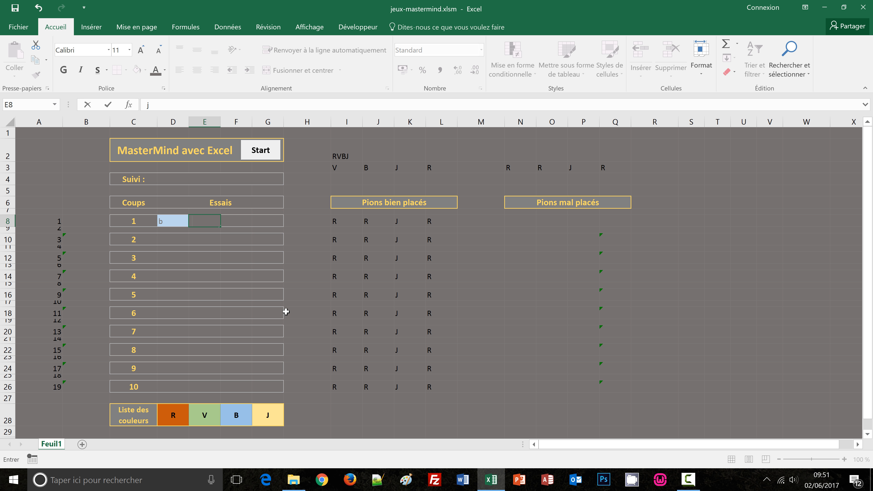
key(Tab)
text(j)
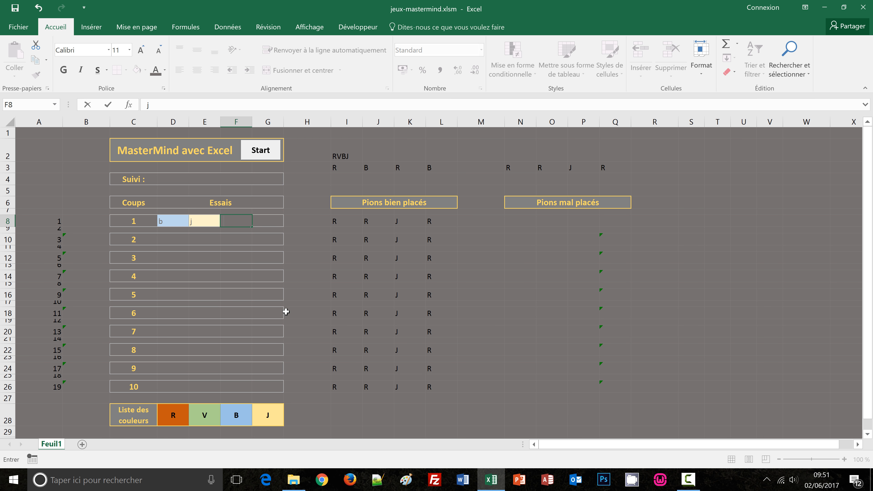
key(Tab)
text(b)
key(Tab)
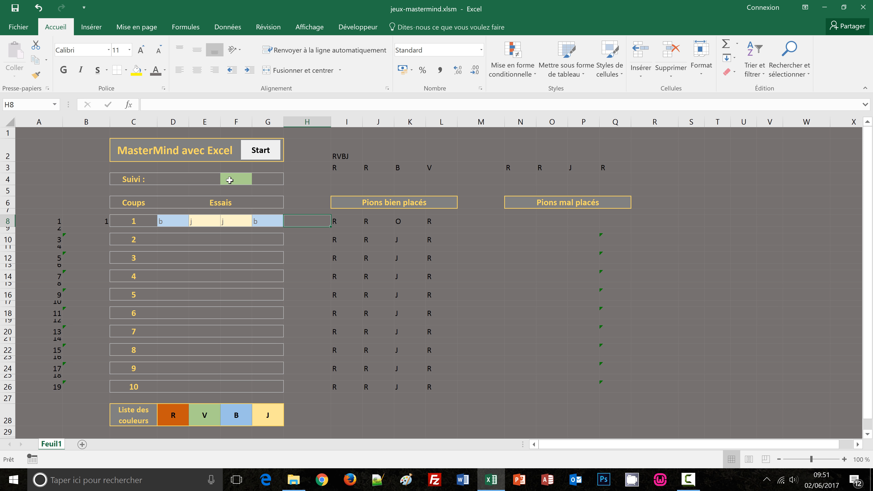
Fill in the second attempt in D10:G10 with b, b, j, r
click(226, 241)
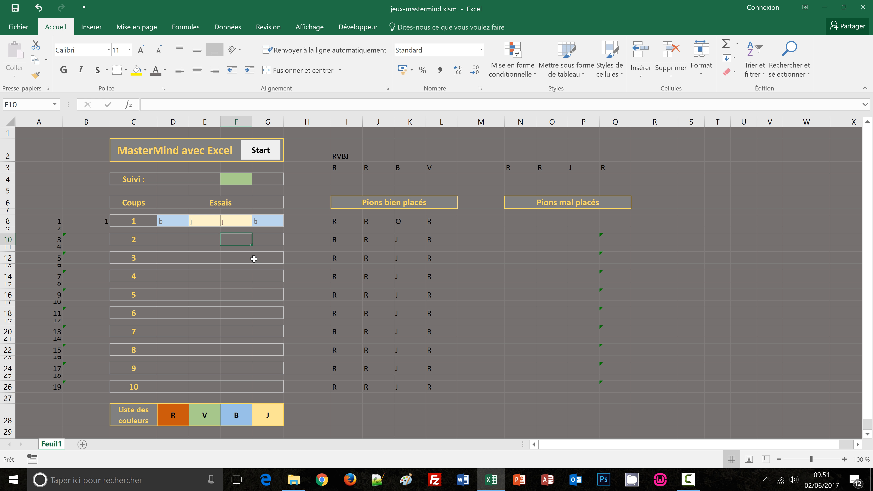
text(j)
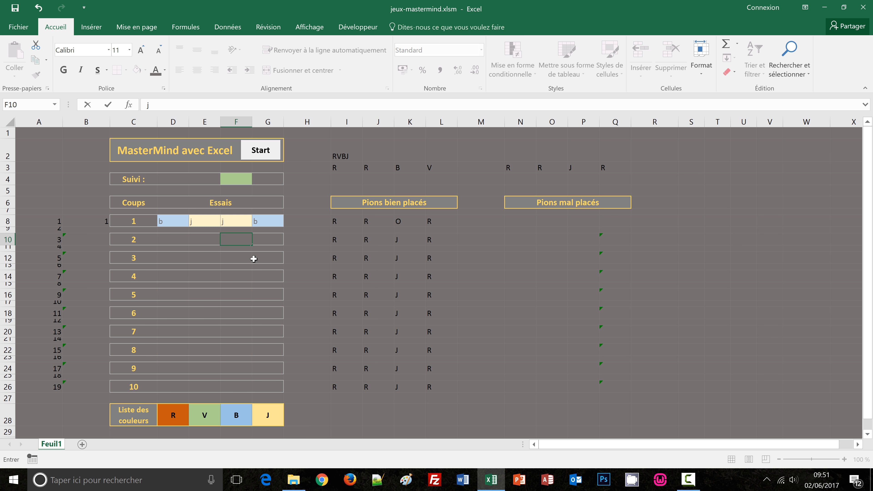
click(263, 239)
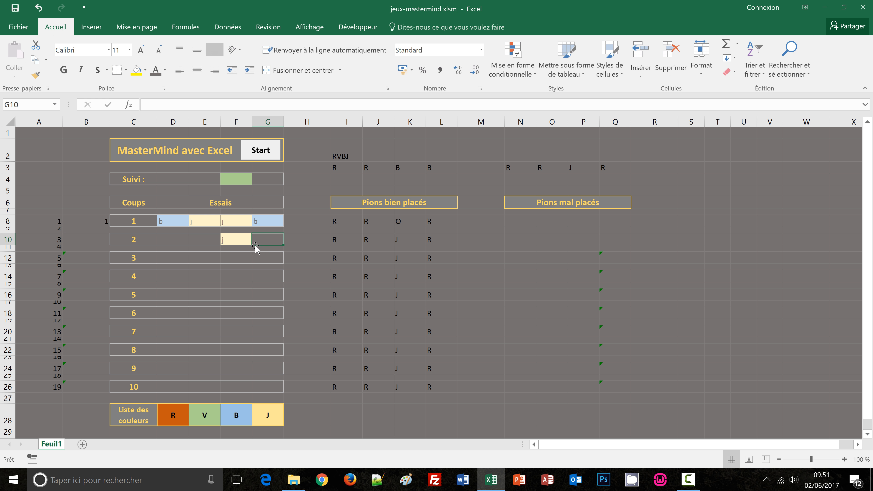
text(r)
click(204, 242)
text(b)
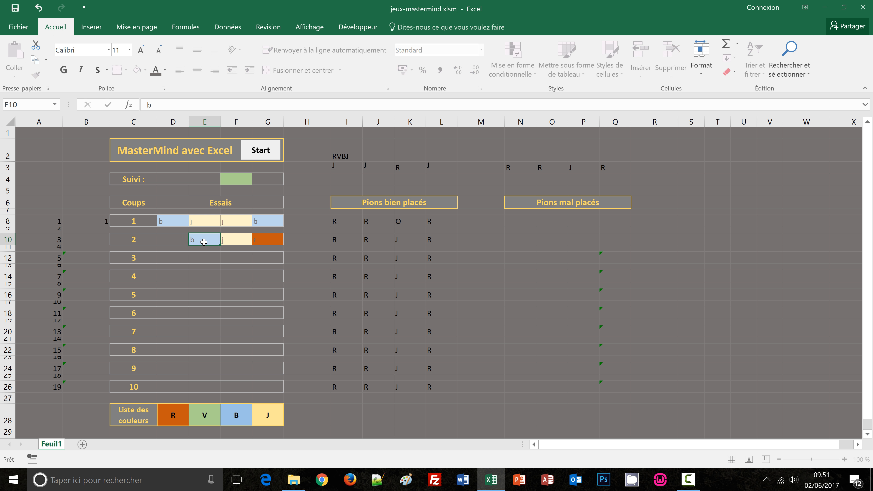
key(Left)
text(b)
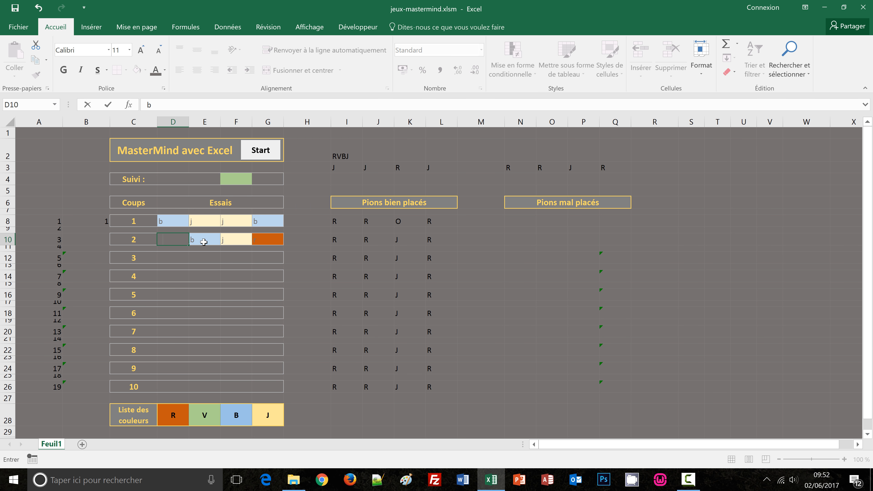
click(204, 242)
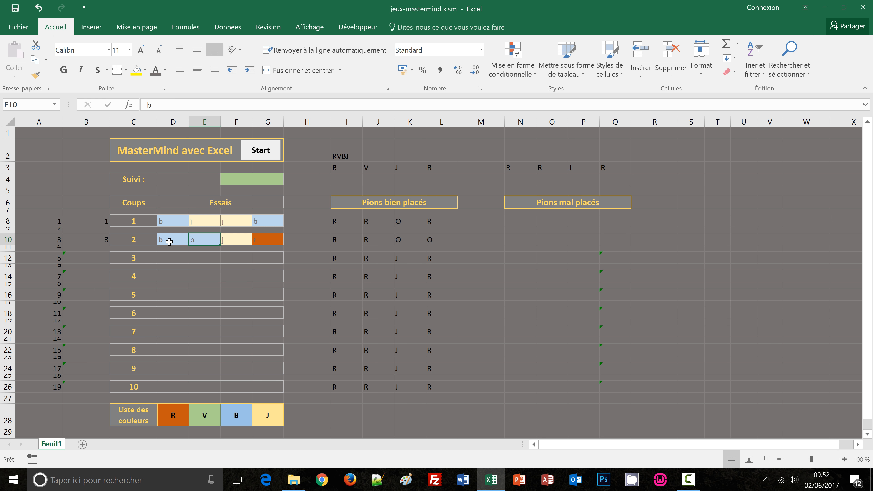
Fill in the third attempt in D12:G12 with v, v, j, r
click(162, 259)
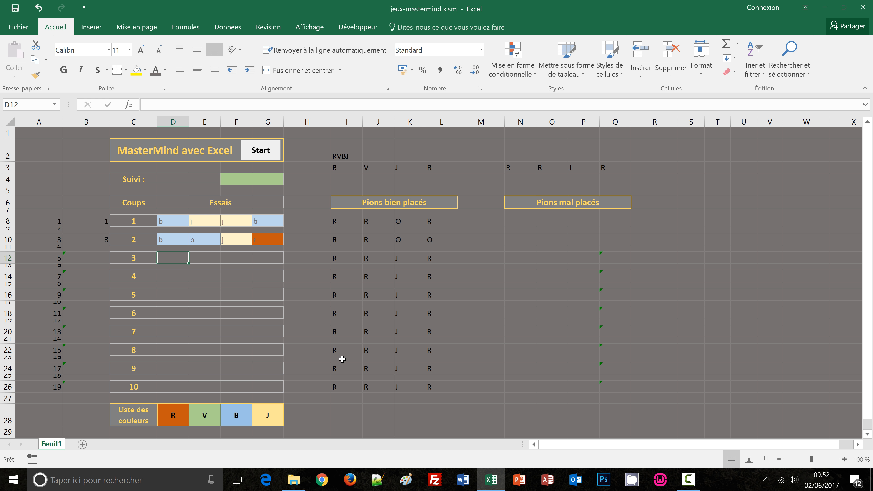
text(v)
key(Tab)
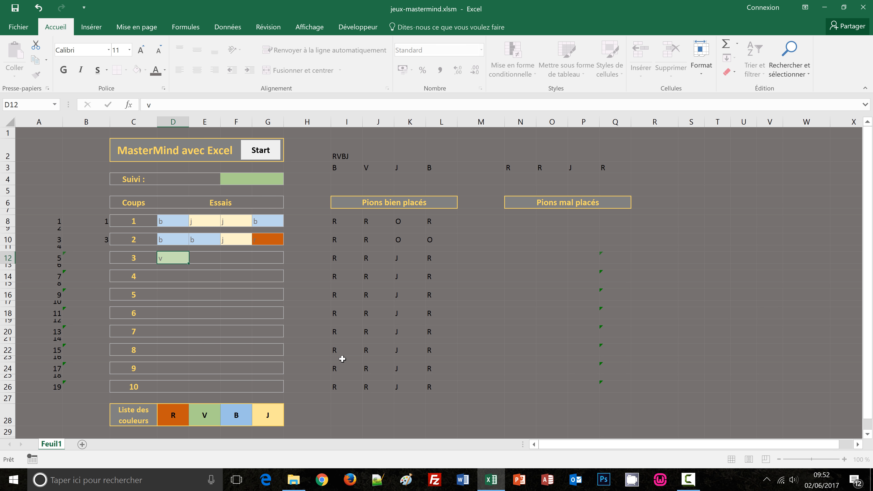
text(v)
key(Tab)
text(j)
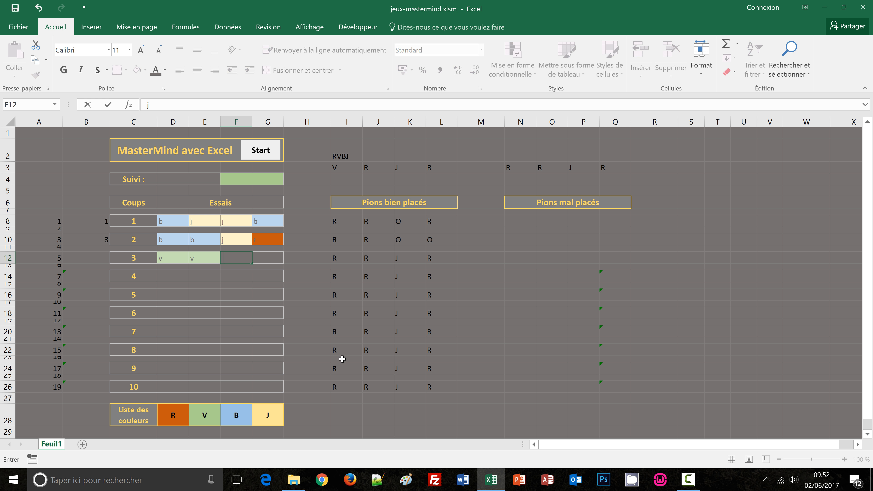
key(Tab)
text(r)
key(Tab)
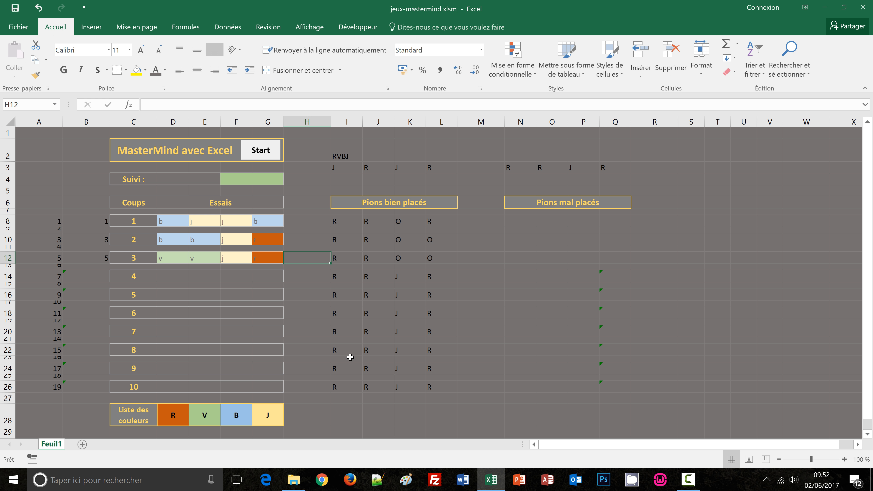
Fill in the fourth attempt in D14:G14 with r, r, j, r
click(176, 277)
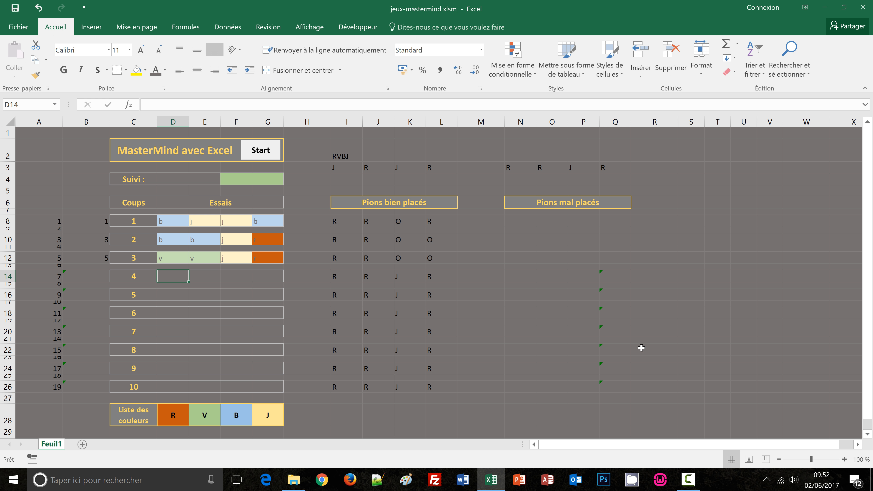
text(r)
key(Tab)
text(r)
key(Tab)
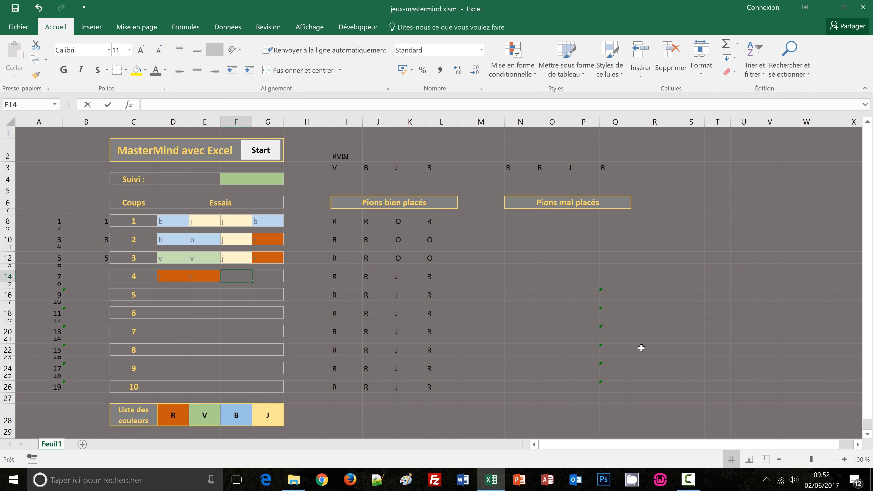
text(j)
key(Tab)
text(r)
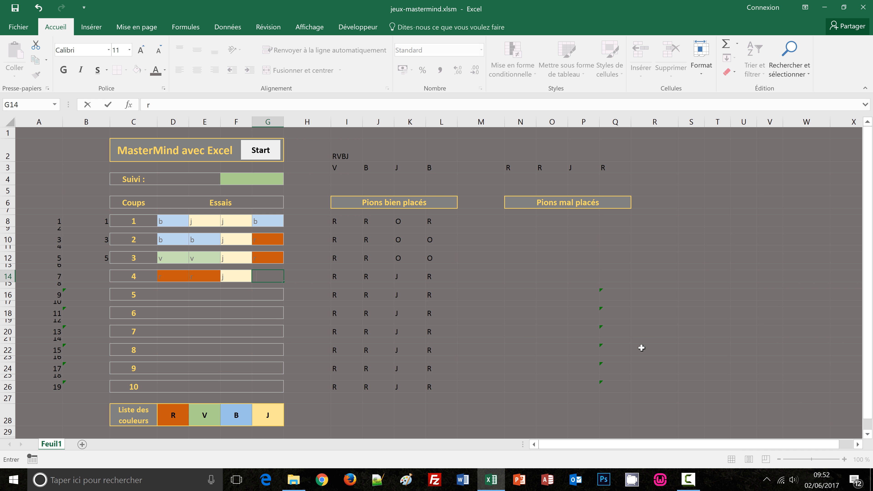
key(Tab)
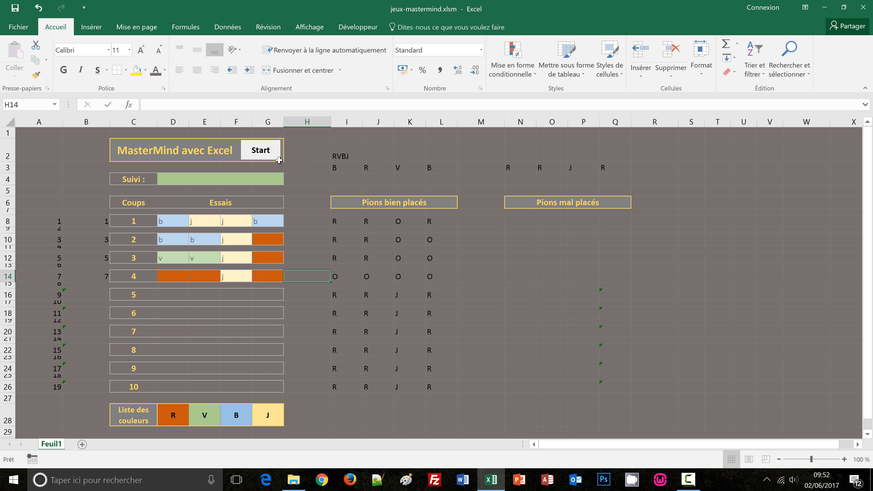
Start a new game and hide columns I through Q, which hold the secret combination and the peg checks
click(262, 145)
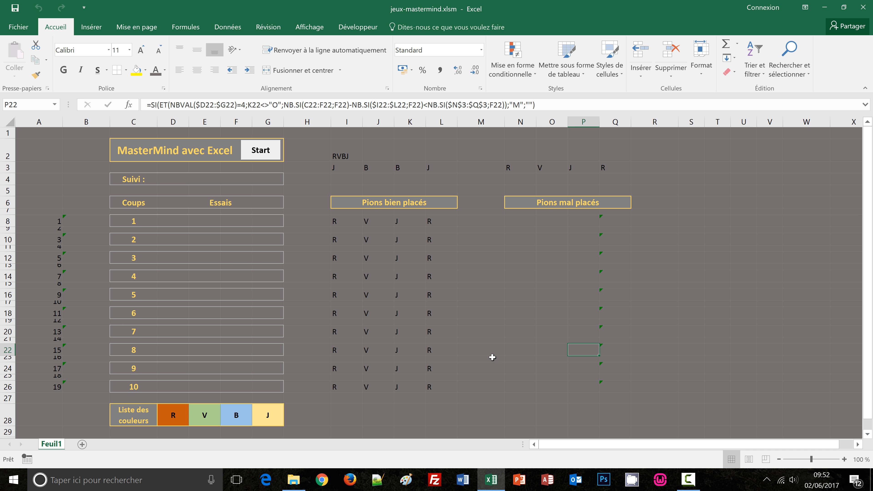
click(171, 225)
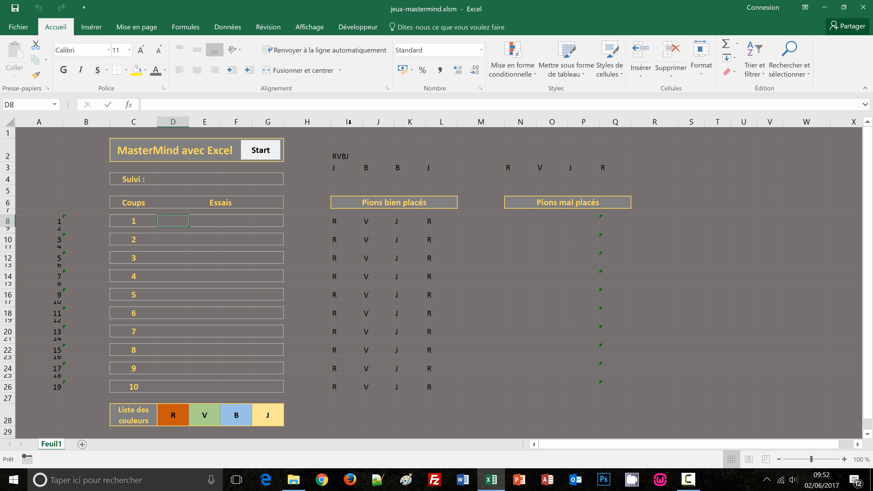
drag(347, 122, 622, 120)
right_click(622, 120)
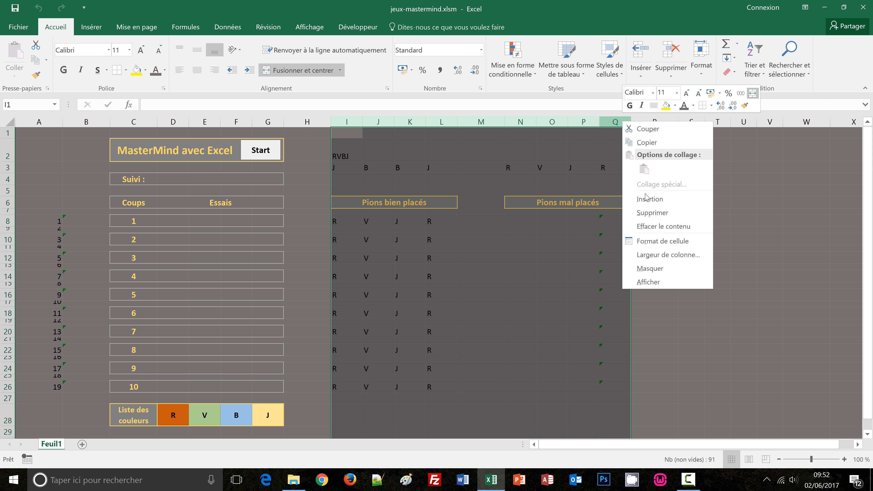
click(650, 268)
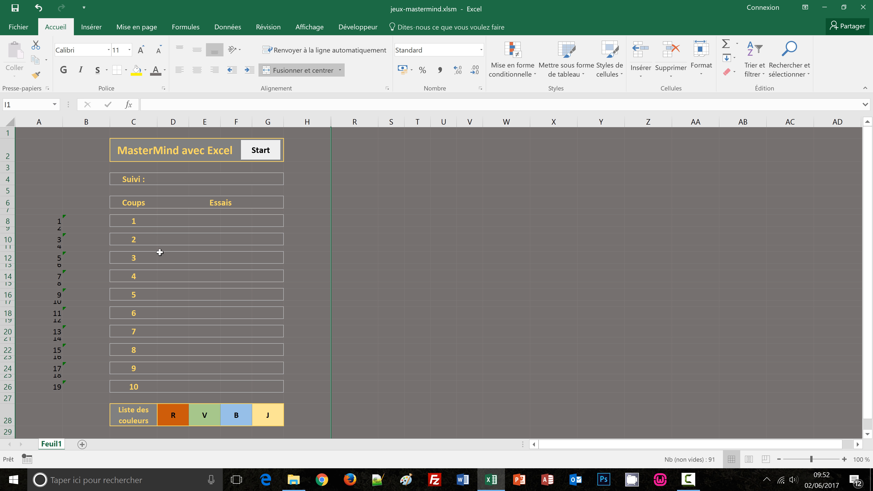
Give columns A and B the grey font colour matching the sheet background to conceal the helper row numbers
drag(38, 123, 73, 121)
click(156, 73)
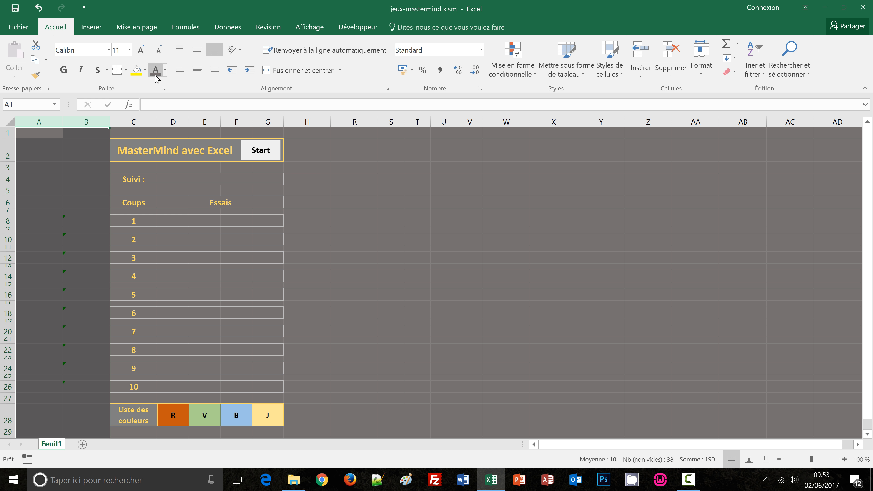
click(679, 351)
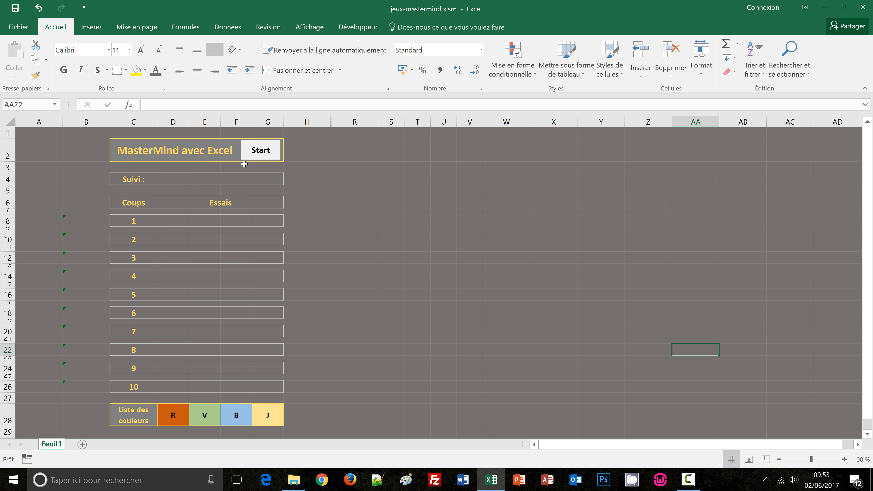
Start a new game and enter j, r, b, v as the first attempt in D8:G8
click(258, 154)
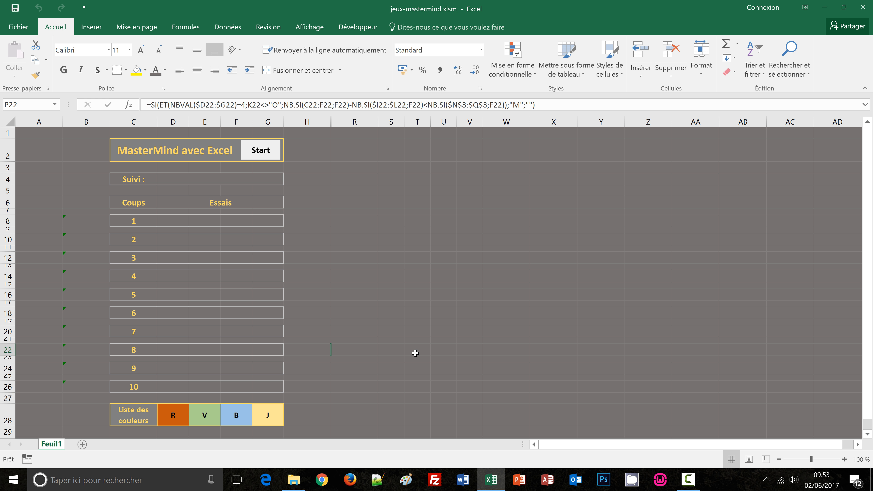
click(172, 222)
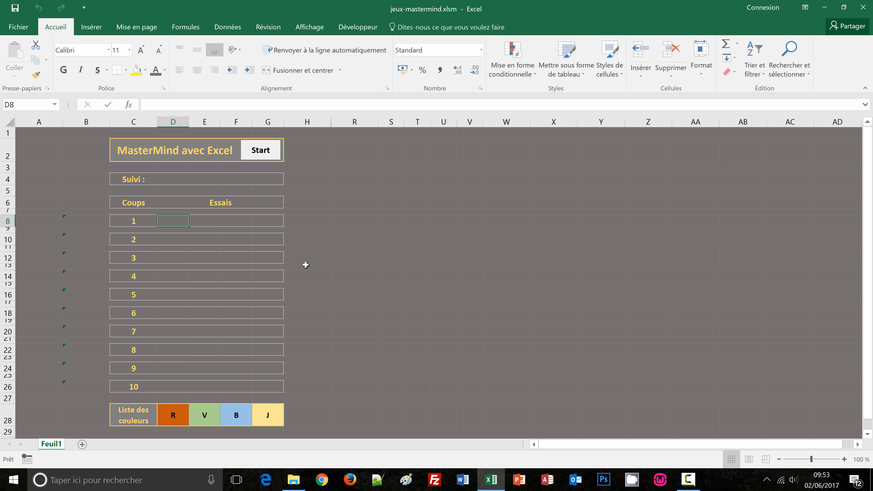
text(j)
key(Return)
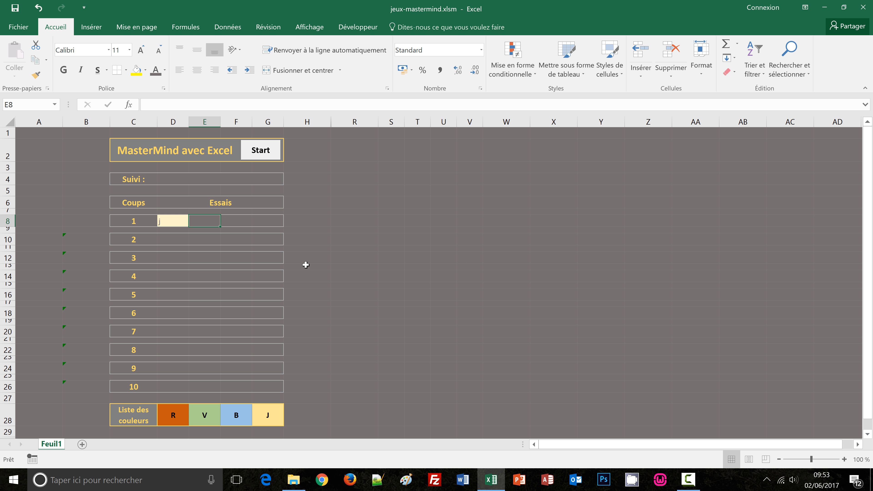
text(r)
key(Return)
text(b)
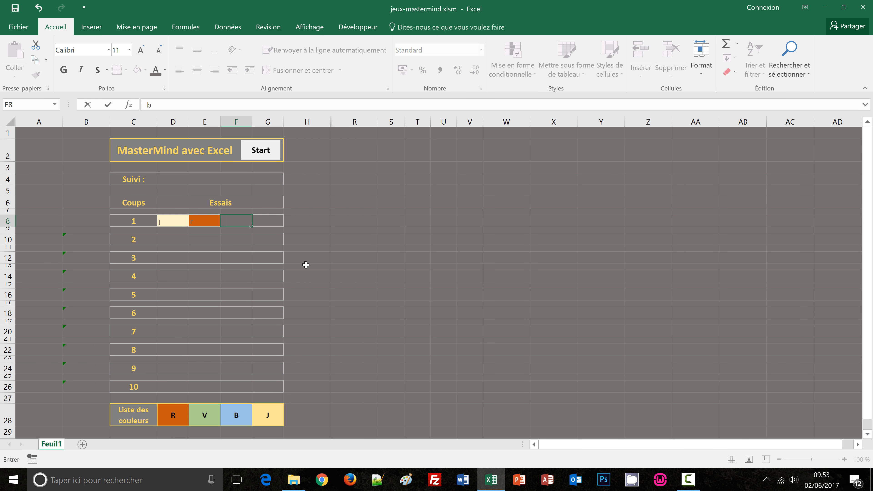
key(Return)
text(v)
key(Return)
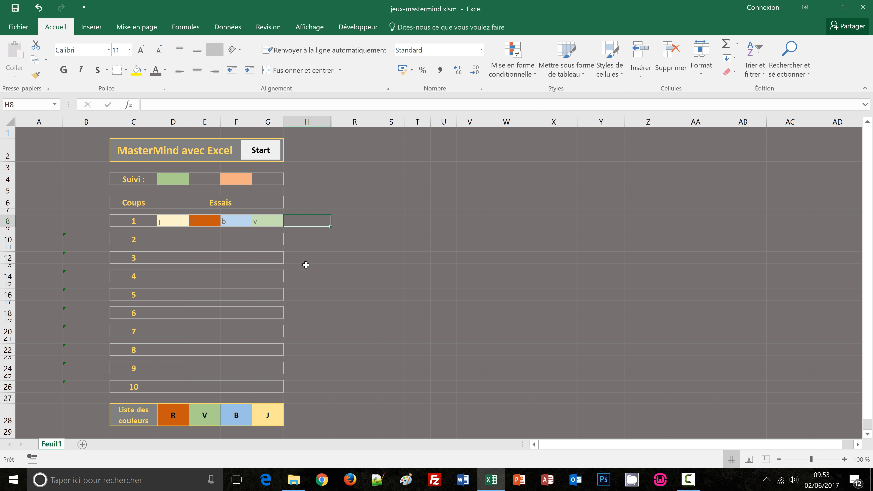
Enter j, b, b, j as the second attempt in D10:G10
click(171, 242)
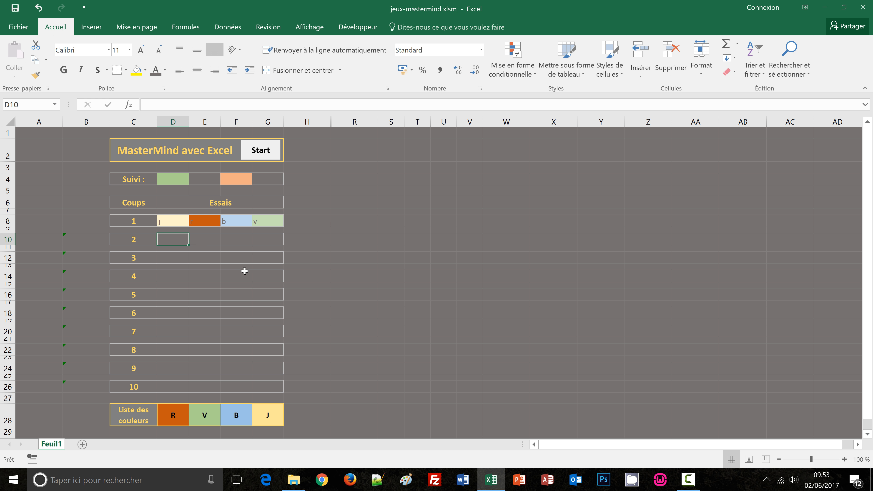
text(j)
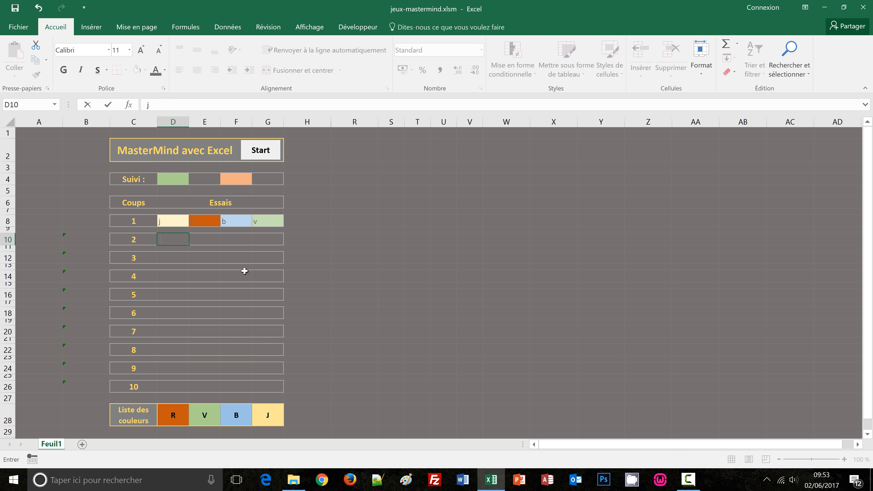
key(Return)
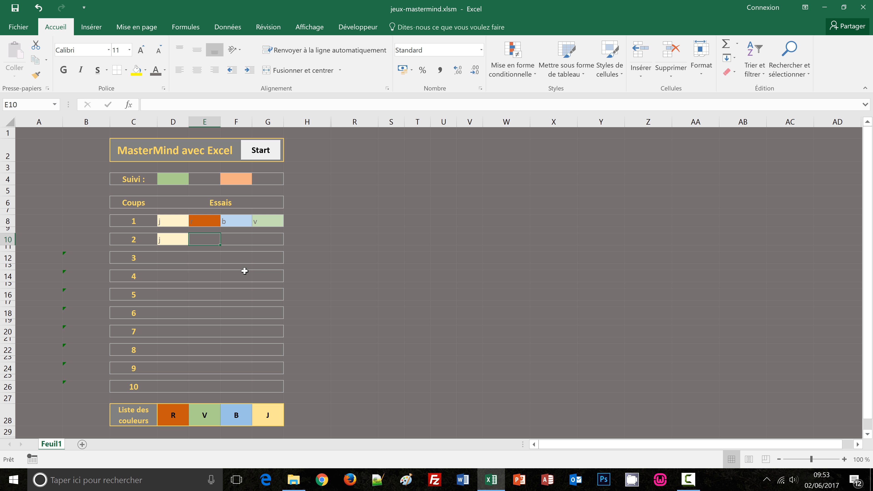
text(b)
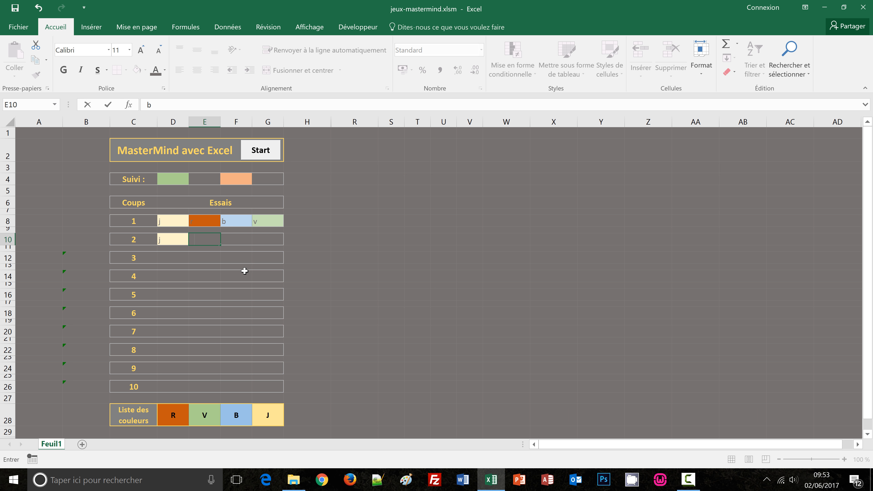
key(Return)
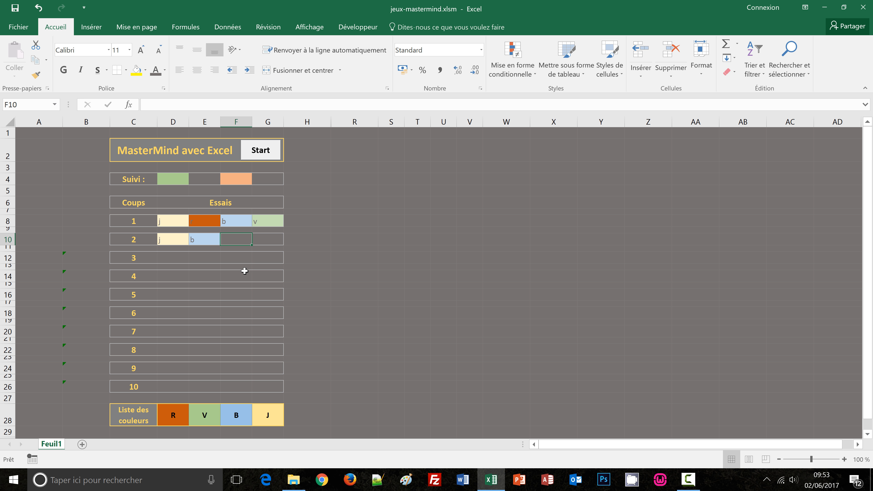
text(b)
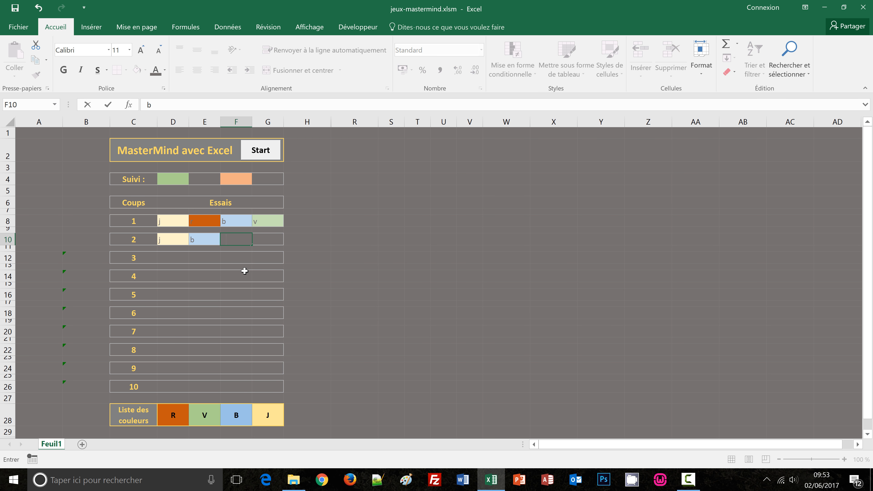
key(Return)
text(j)
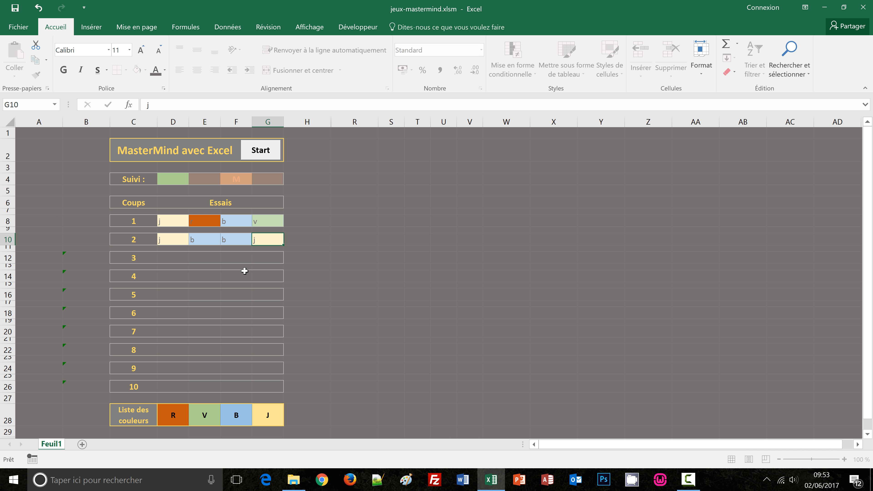
key(Return)
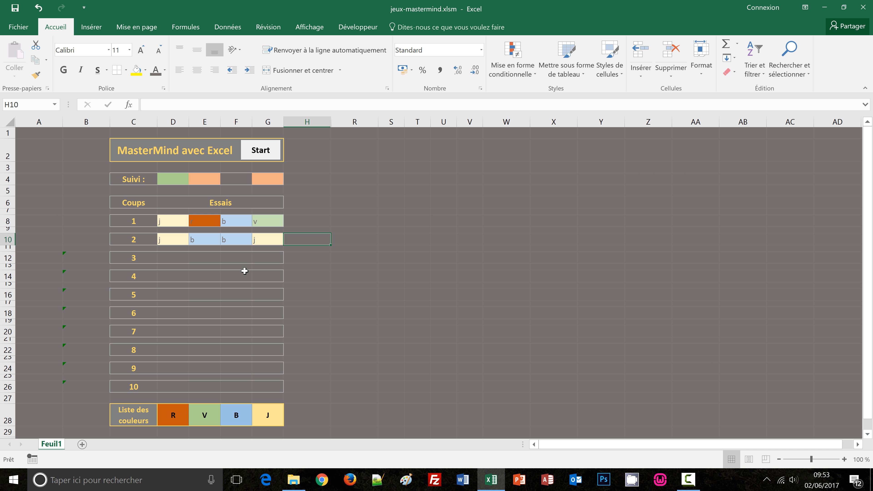
Enter j, j, j, b as the third attempt in D12:G12
click(173, 257)
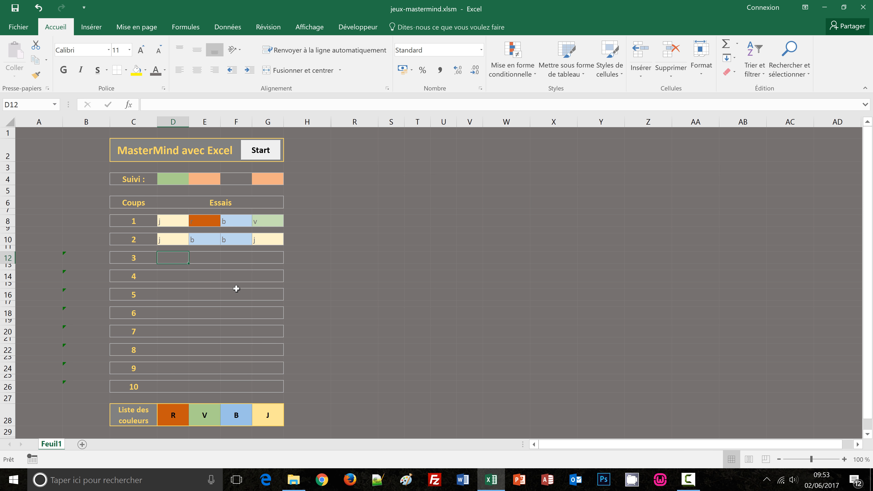
text(j)
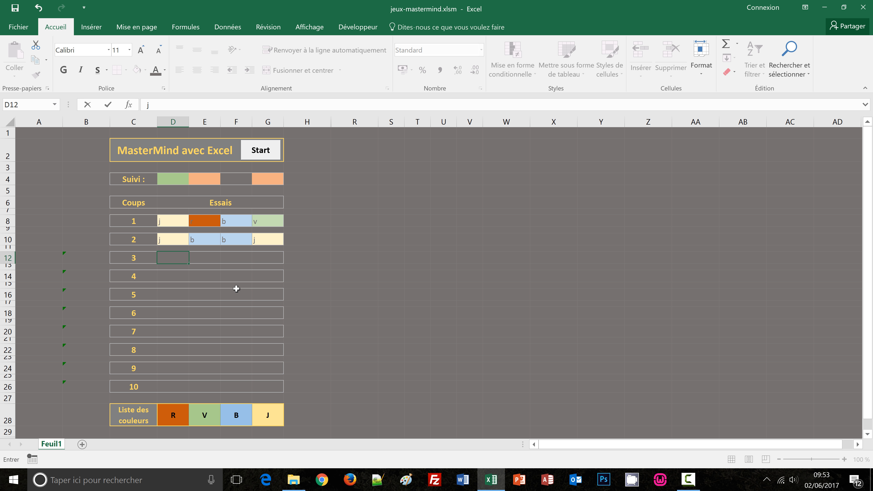
key(Right)
key(Right)
key(Right)
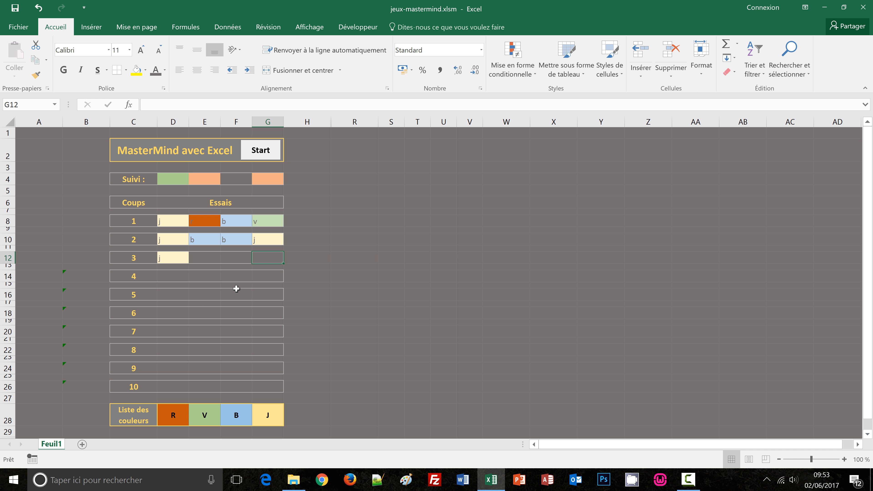
text(b)
click(206, 260)
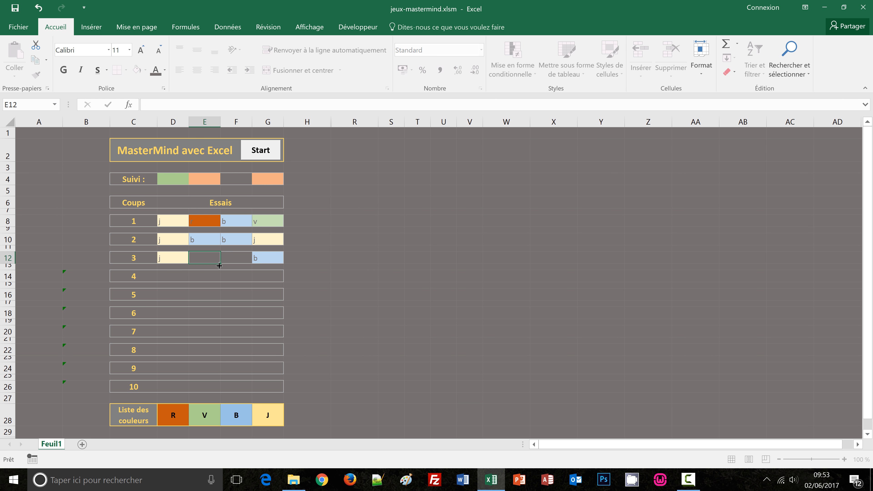
text(j)
key(Right)
text(j)
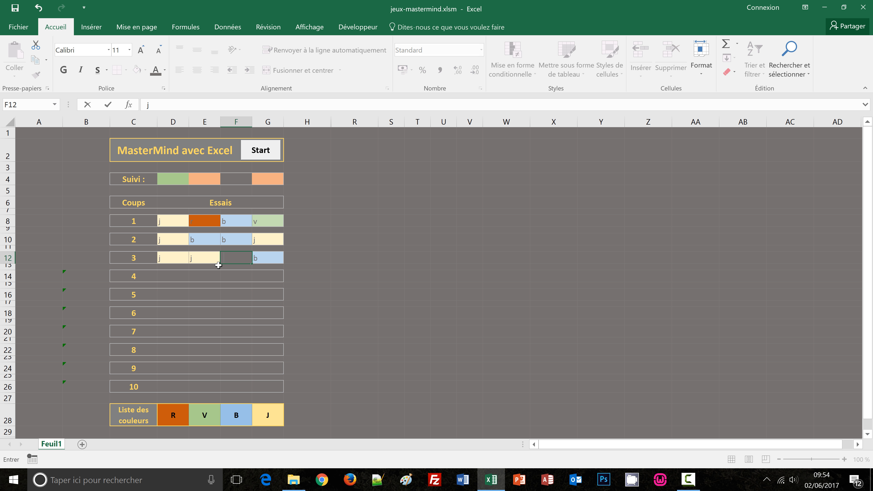
key(Right)
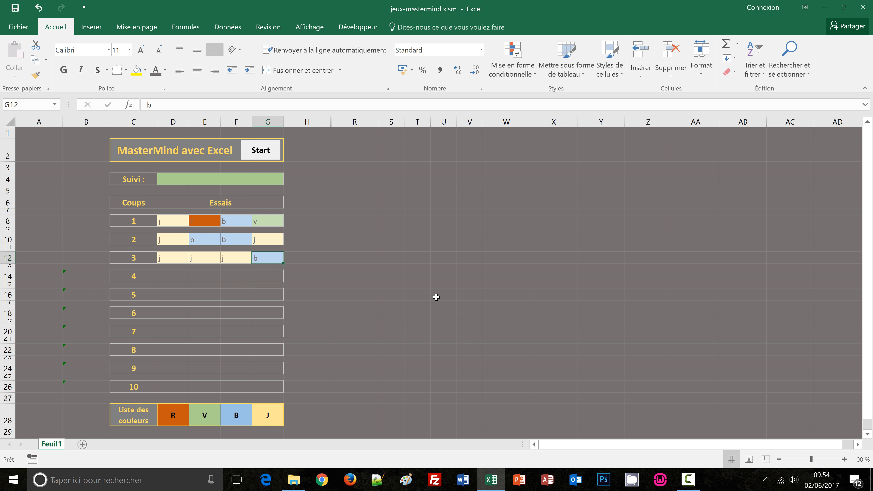
Review the formula in the first Suivi cell, D4
click(171, 180)
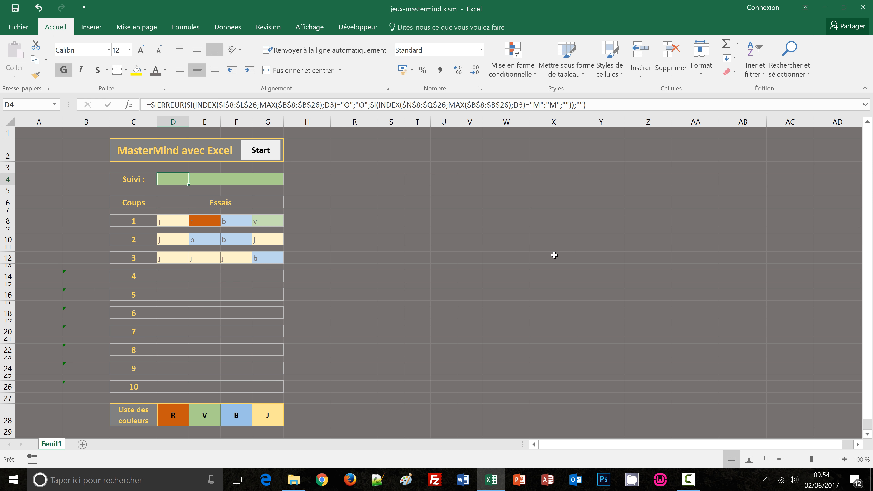
click(314, 317)
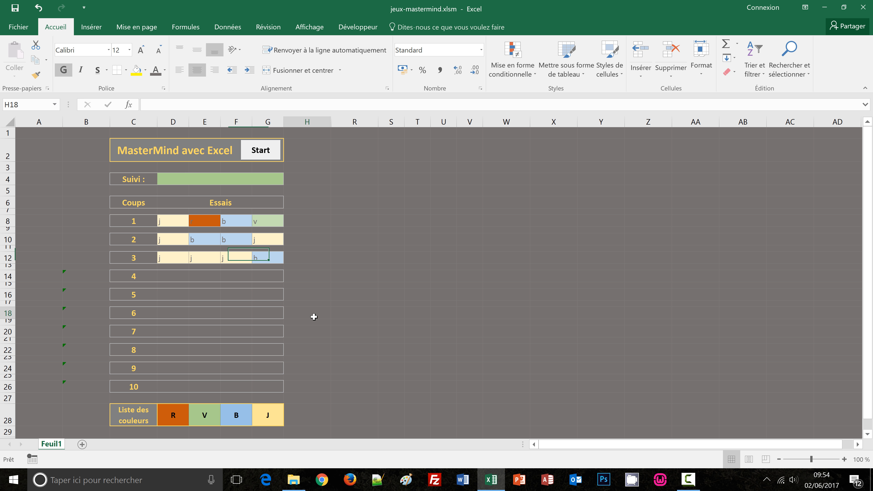